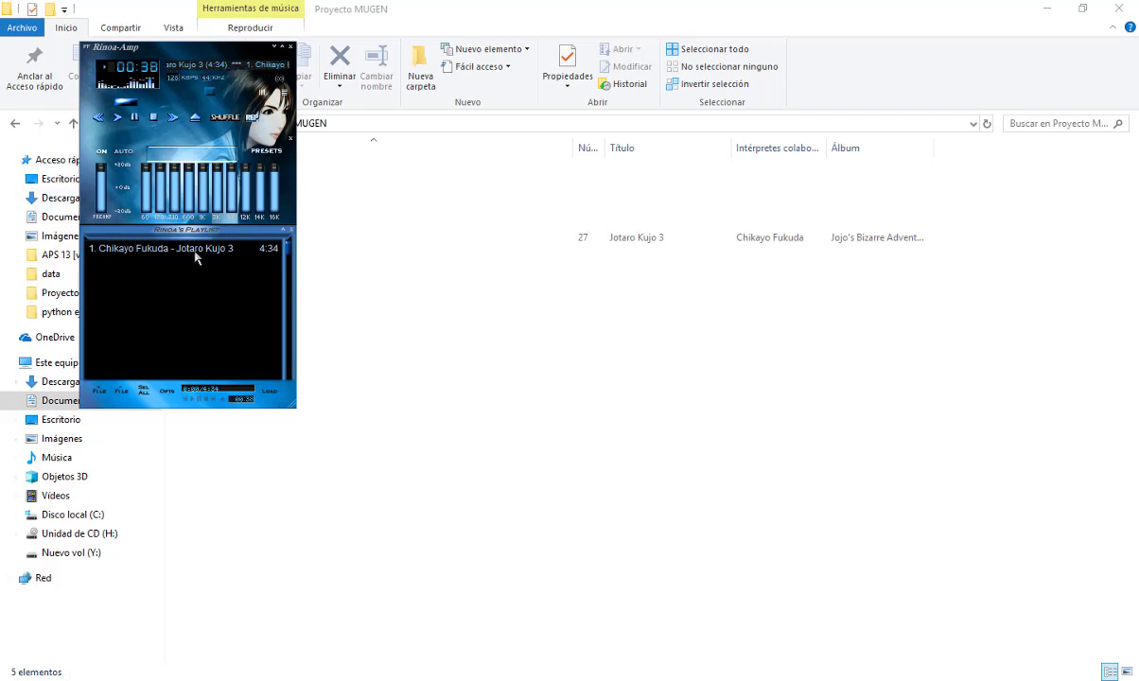
- Delete the gal.cns file from the Proyecto MUGEN folder
click(588, 343)
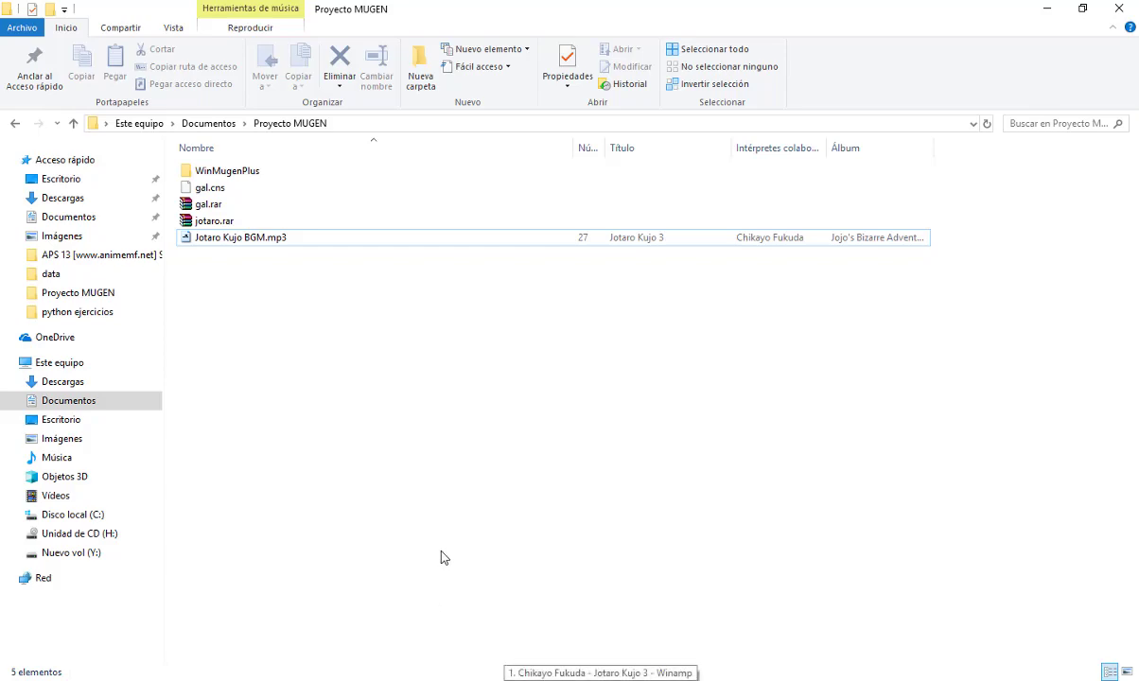
click(206, 189)
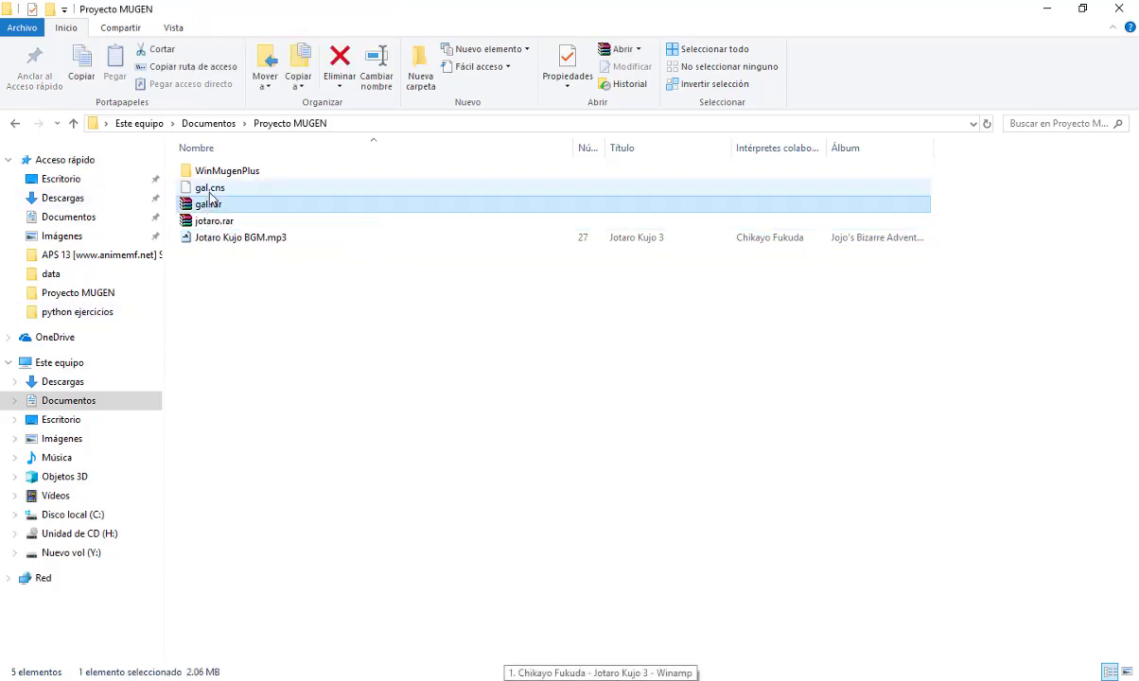
key(Delete)
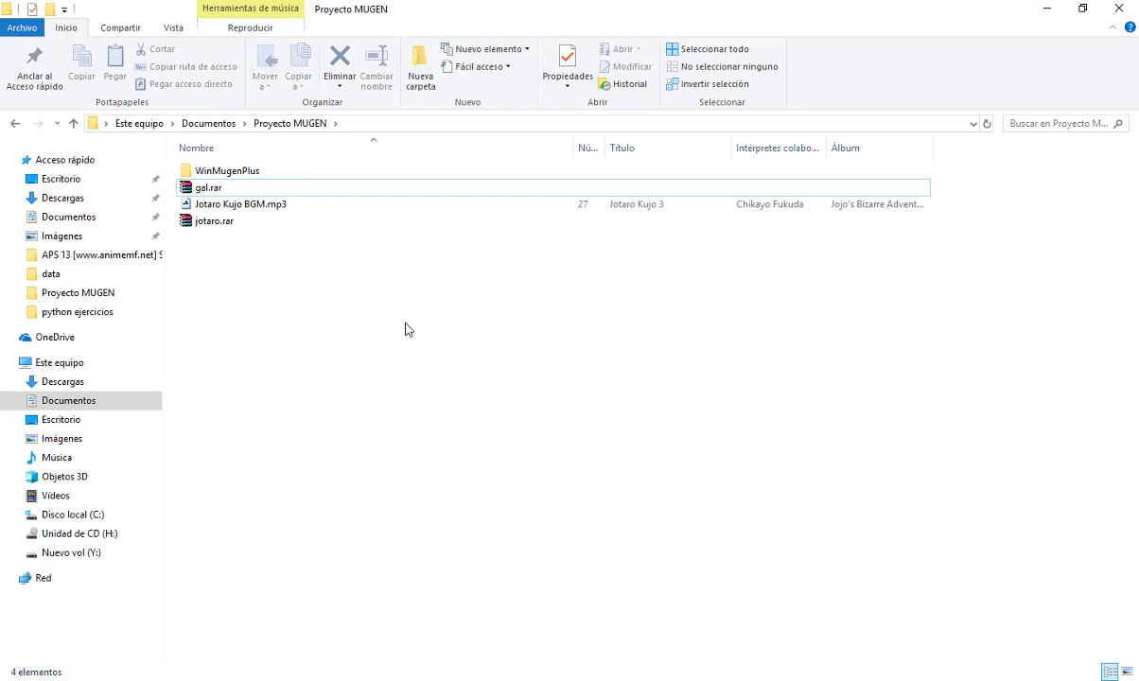
- Examine the contents of the chars and stages folders inside WinMugenPlus
double_click(267, 175)
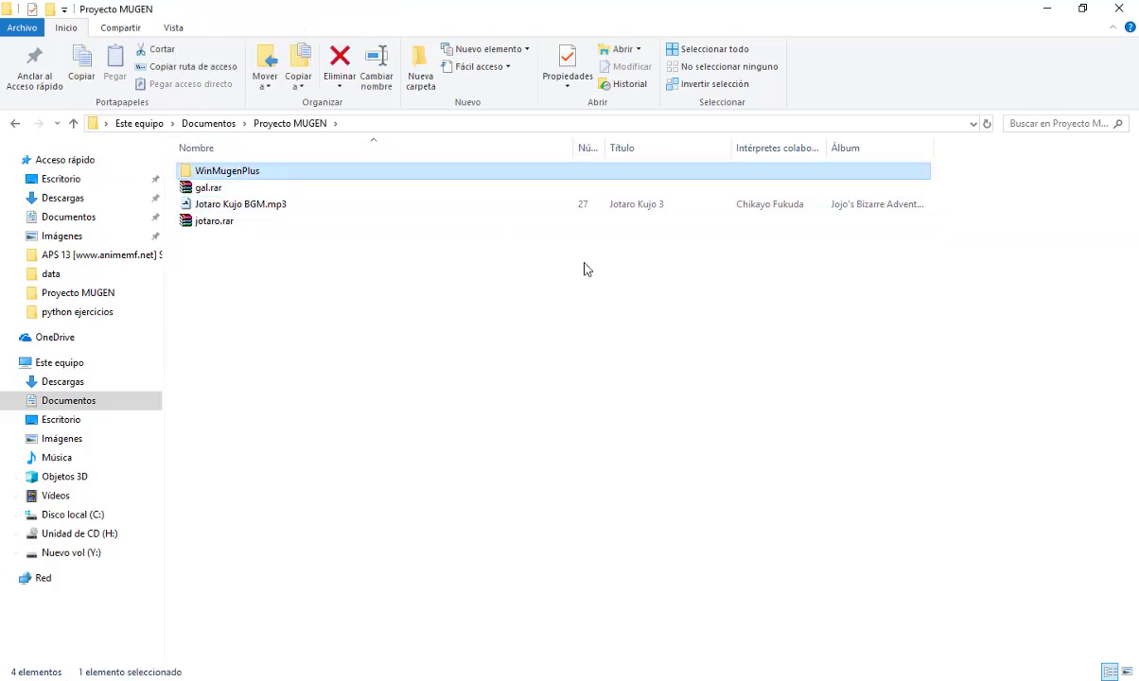
double_click(236, 174)
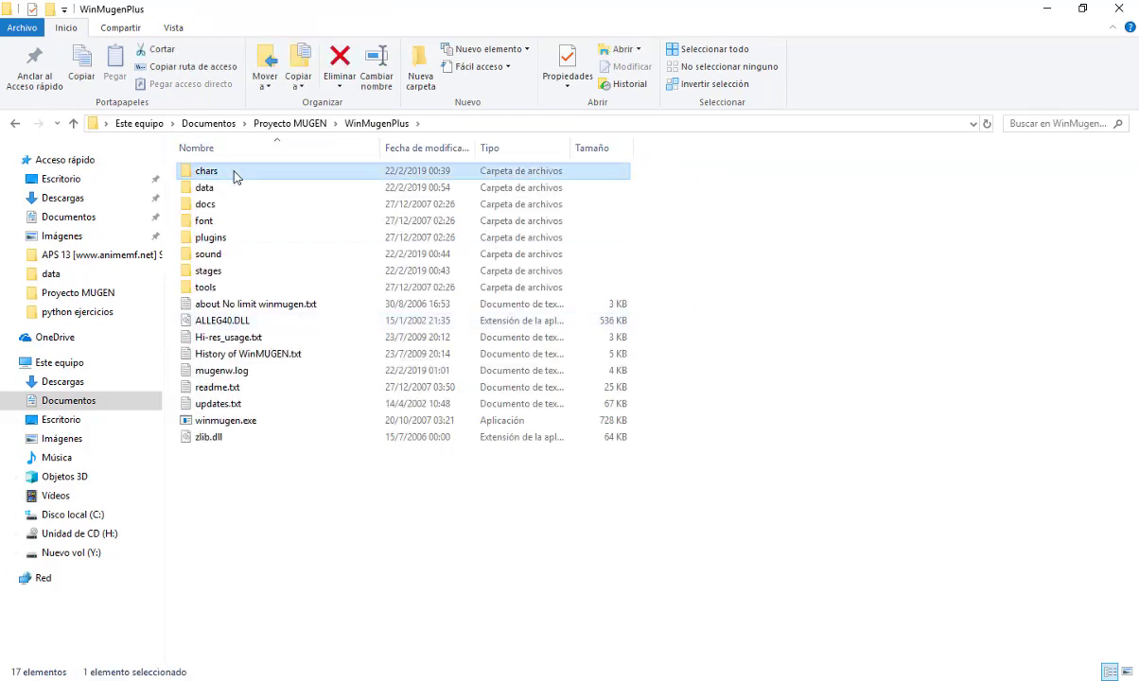
click(232, 221)
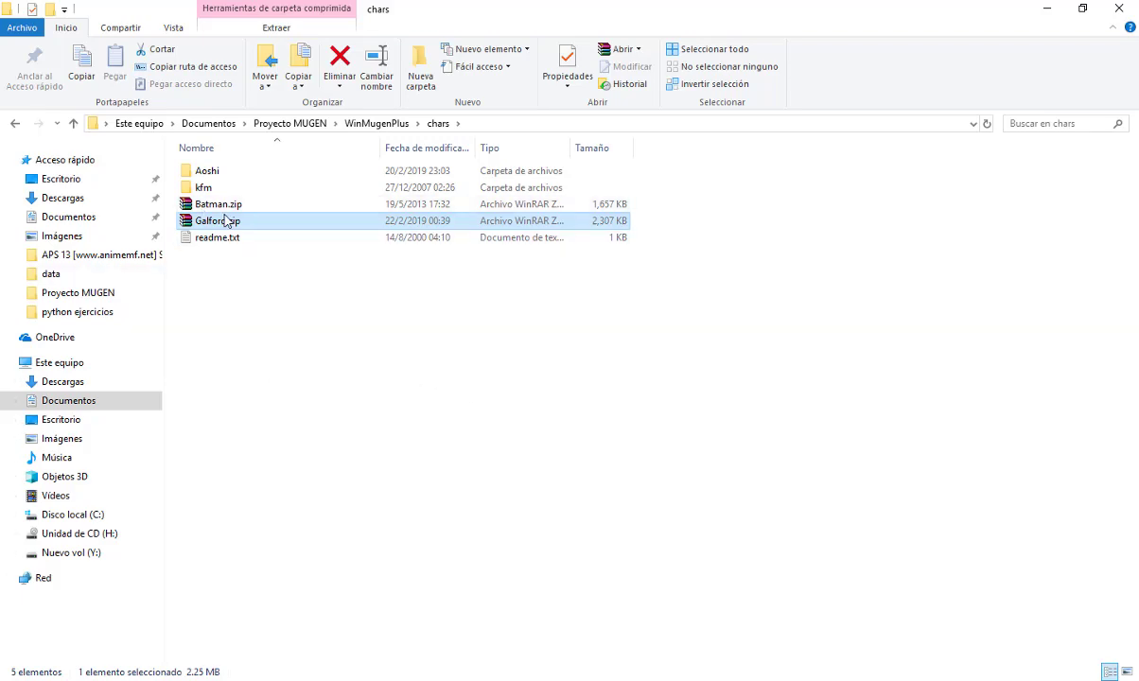
click(364, 127)
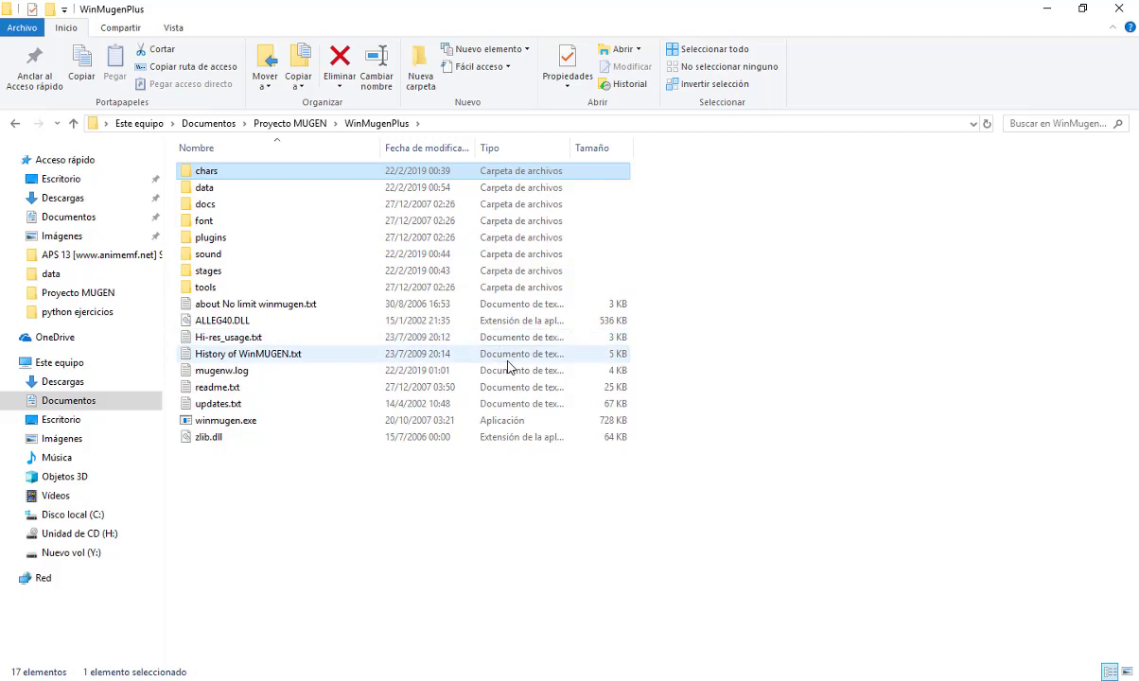
double_click(237, 270)
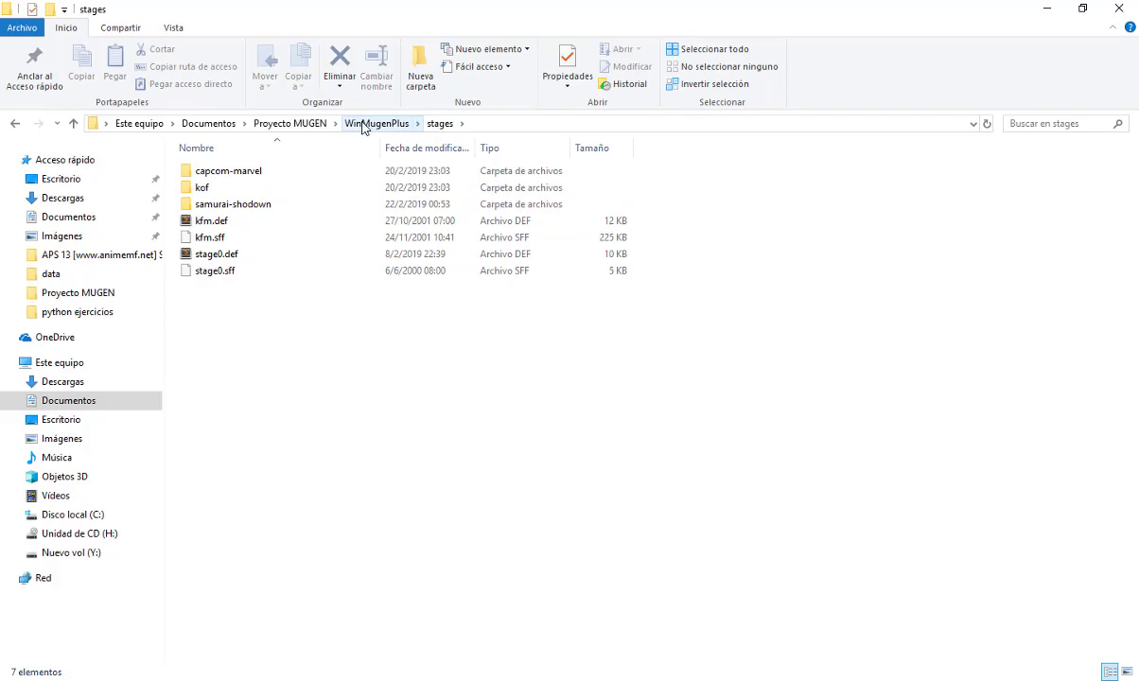
click(308, 123)
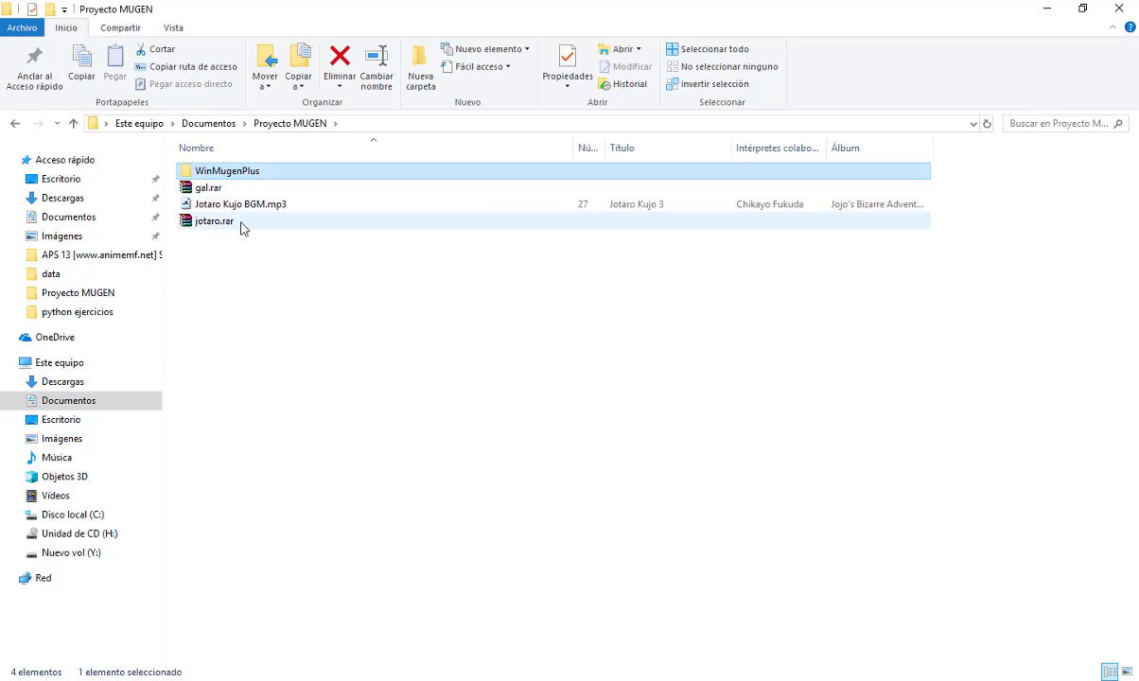
double_click(206, 172)
double_click(214, 174)
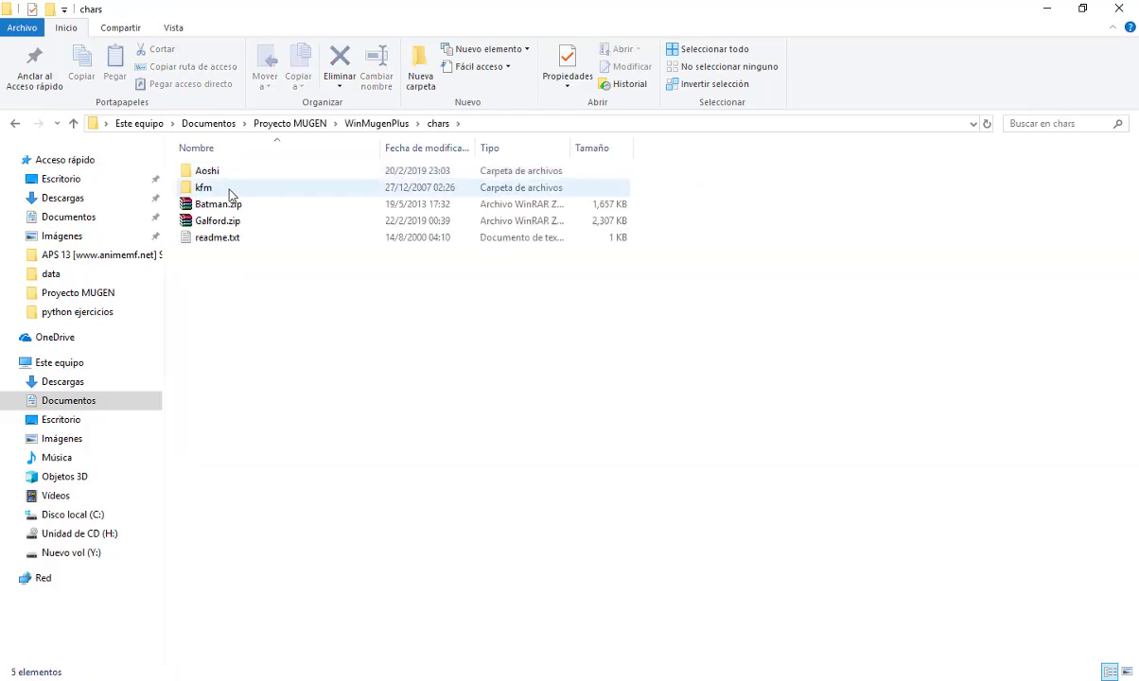
click(378, 123)
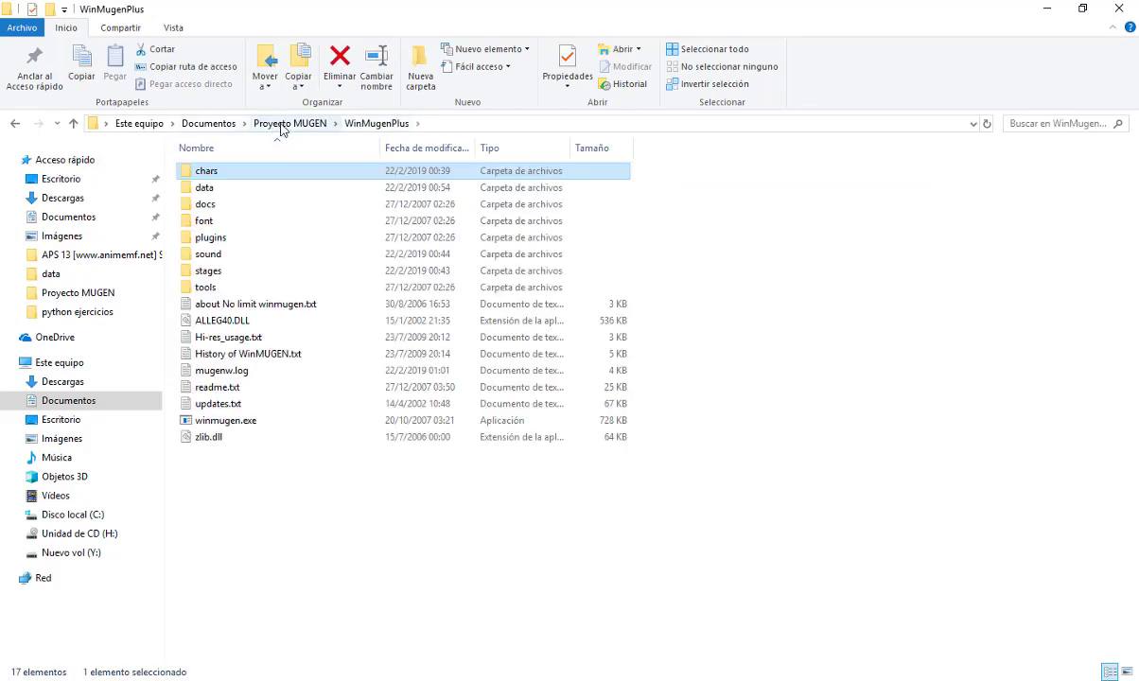
- Return to the Proyecto MUGEN folder and delete the gal.rar archive
click(284, 124)
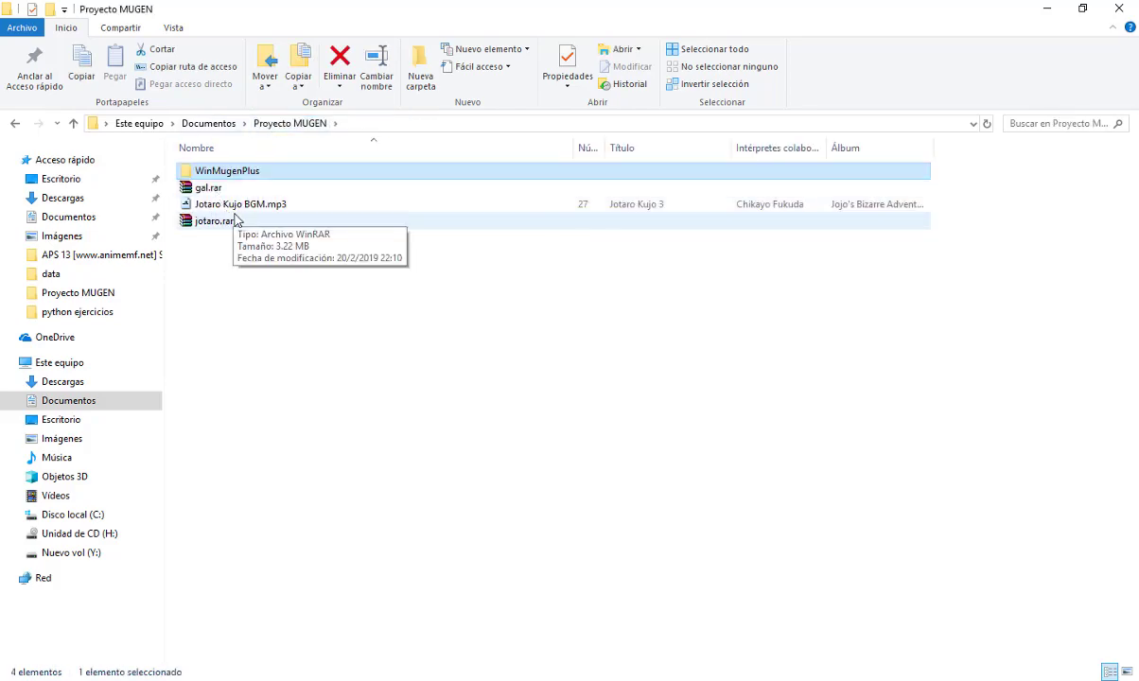
click(335, 186)
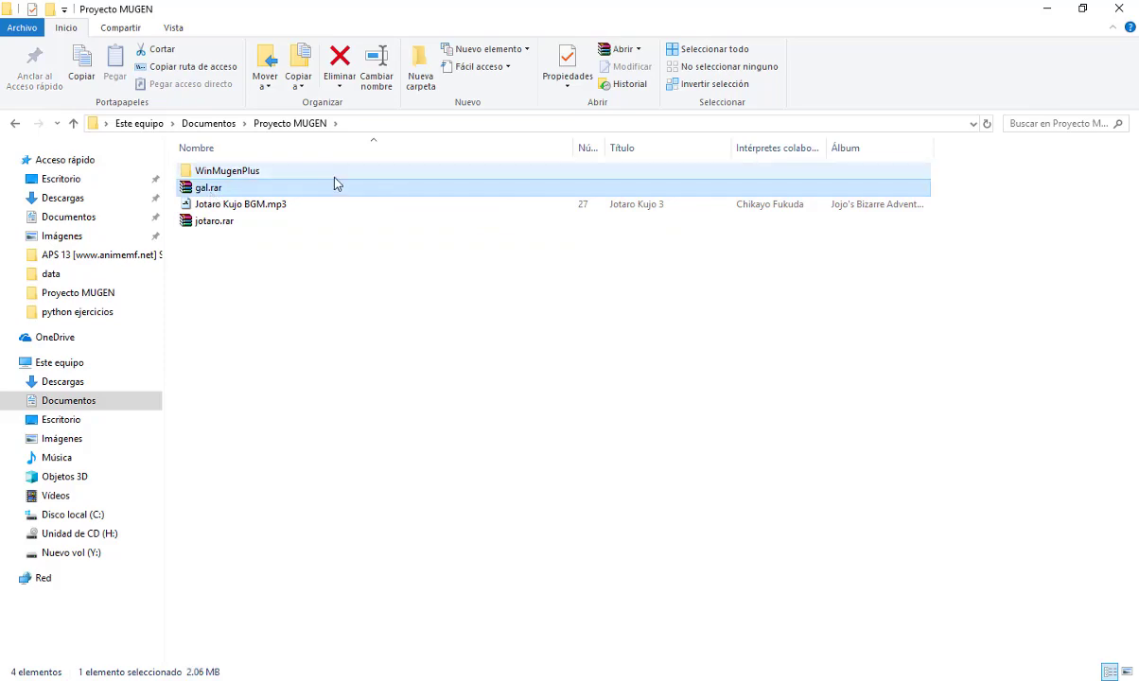
key(Delete)
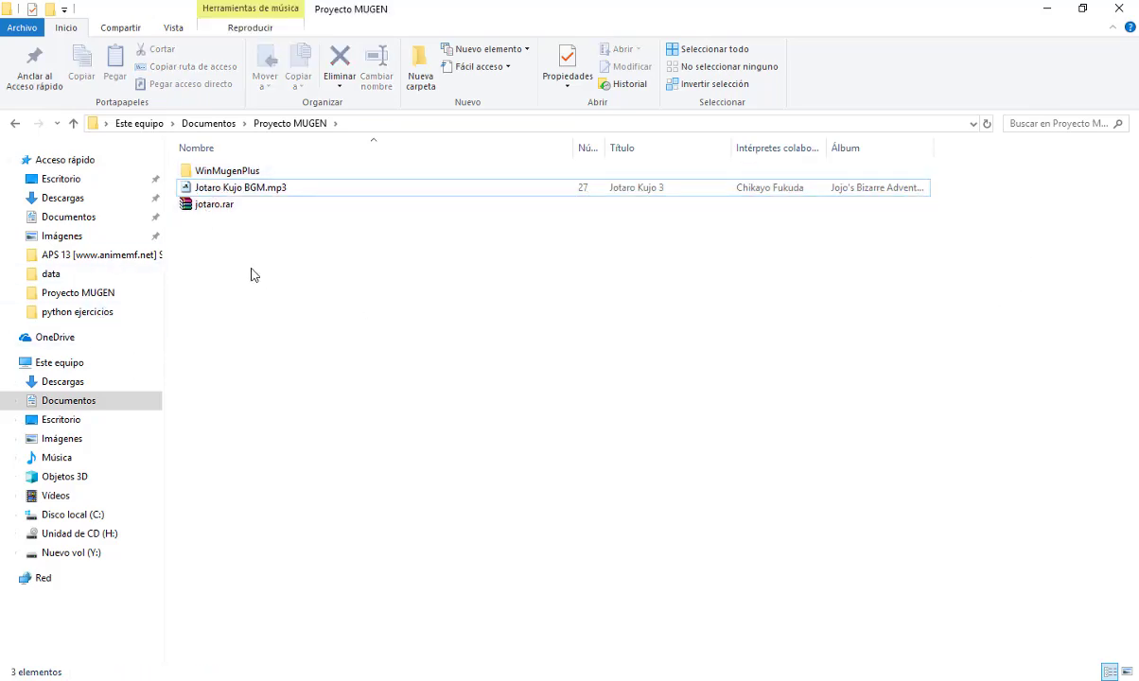
- Open the jotaro.rar archive and place its window beside the WinMugenPlus chars folder
click(200, 206)
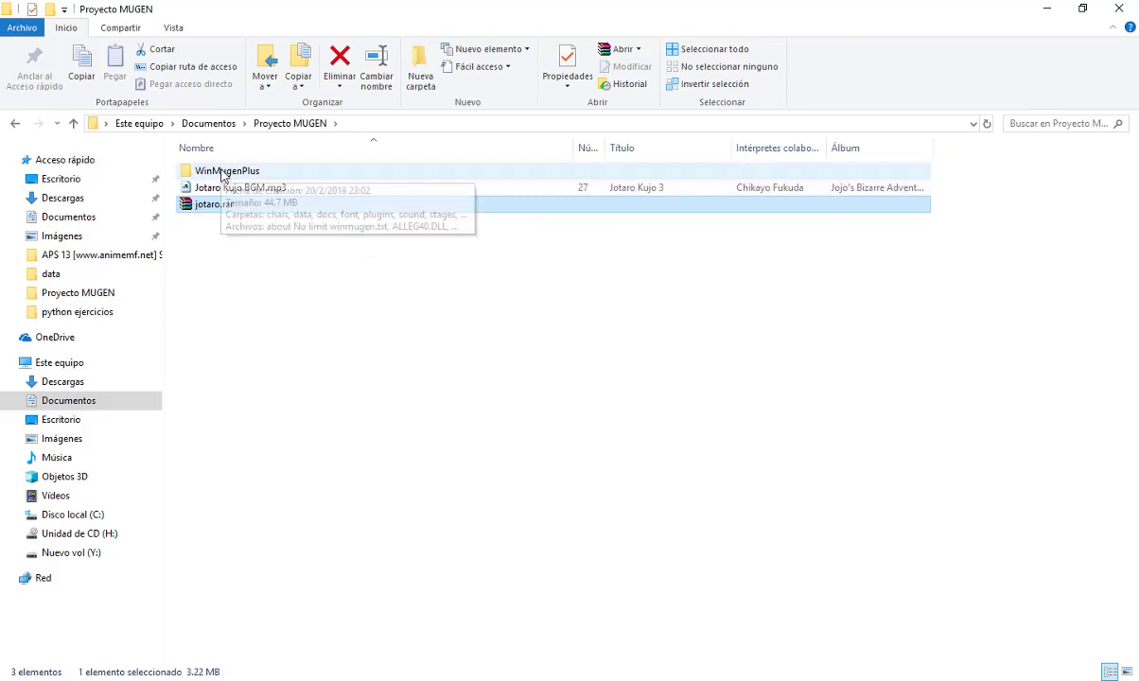
double_click(207, 212)
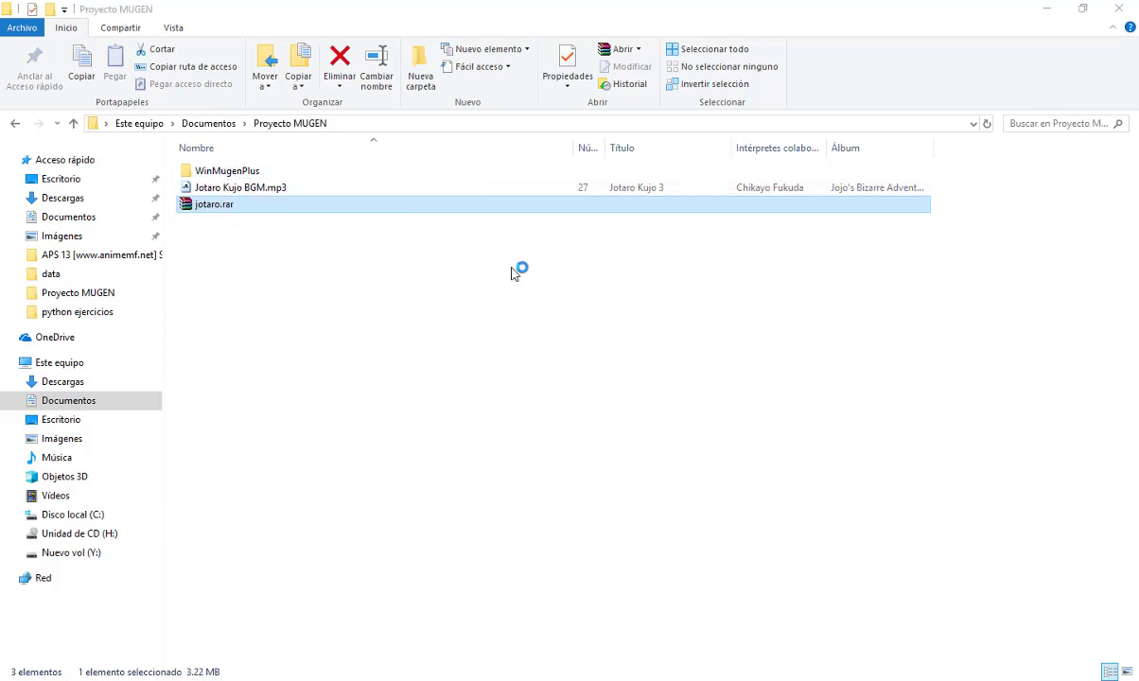
click(994, 331)
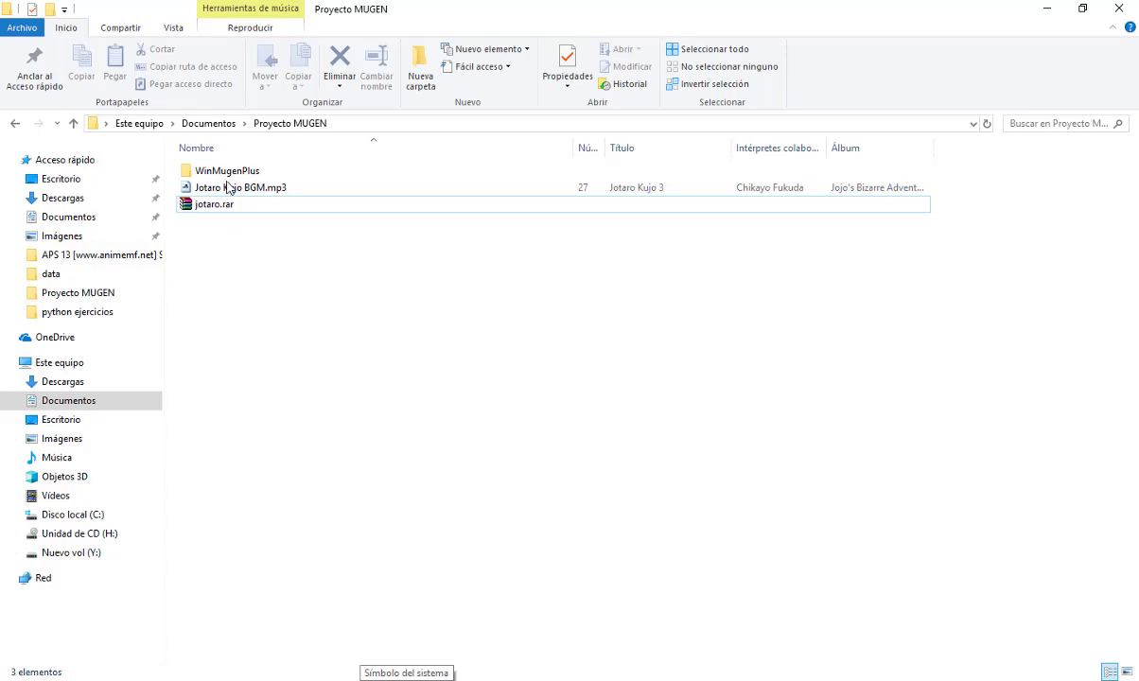
double_click(245, 179)
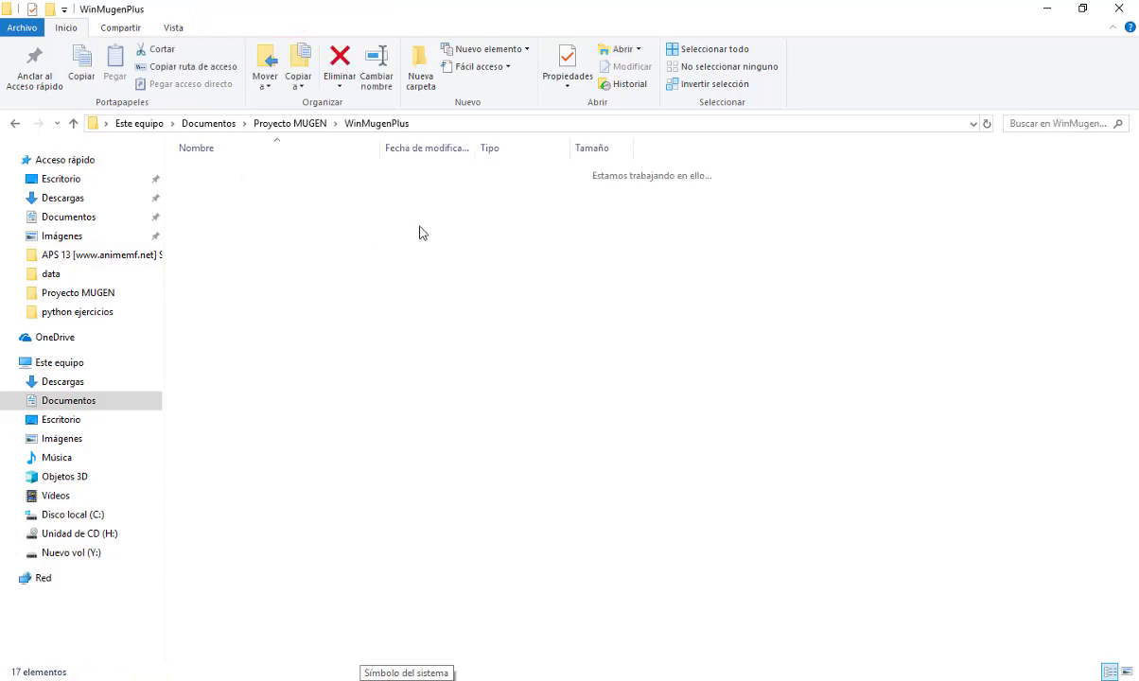
double_click(203, 173)
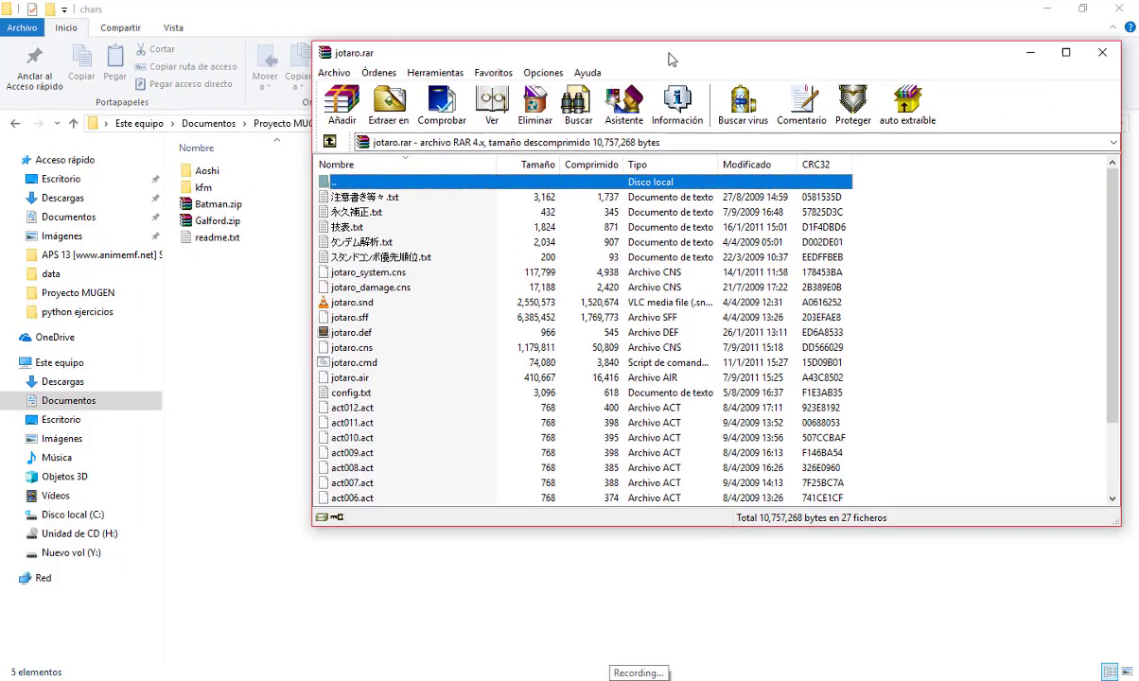
drag(668, 58, 986, 55)
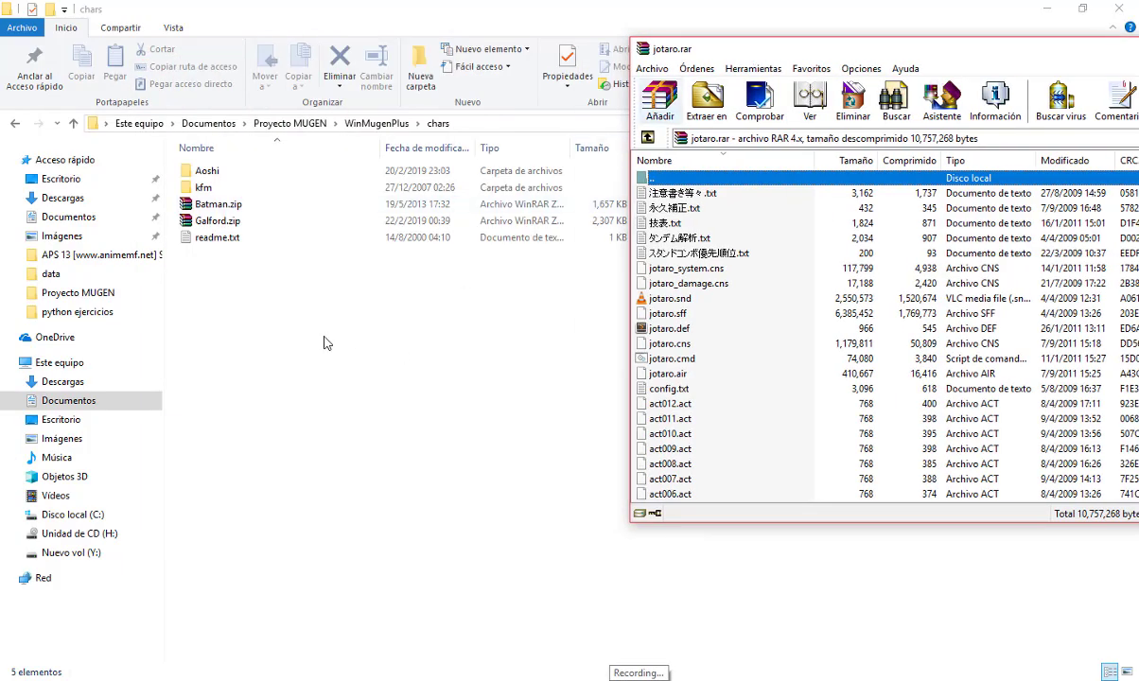
- Create a new folder named jotaro inside the chars folder
click(185, 312)
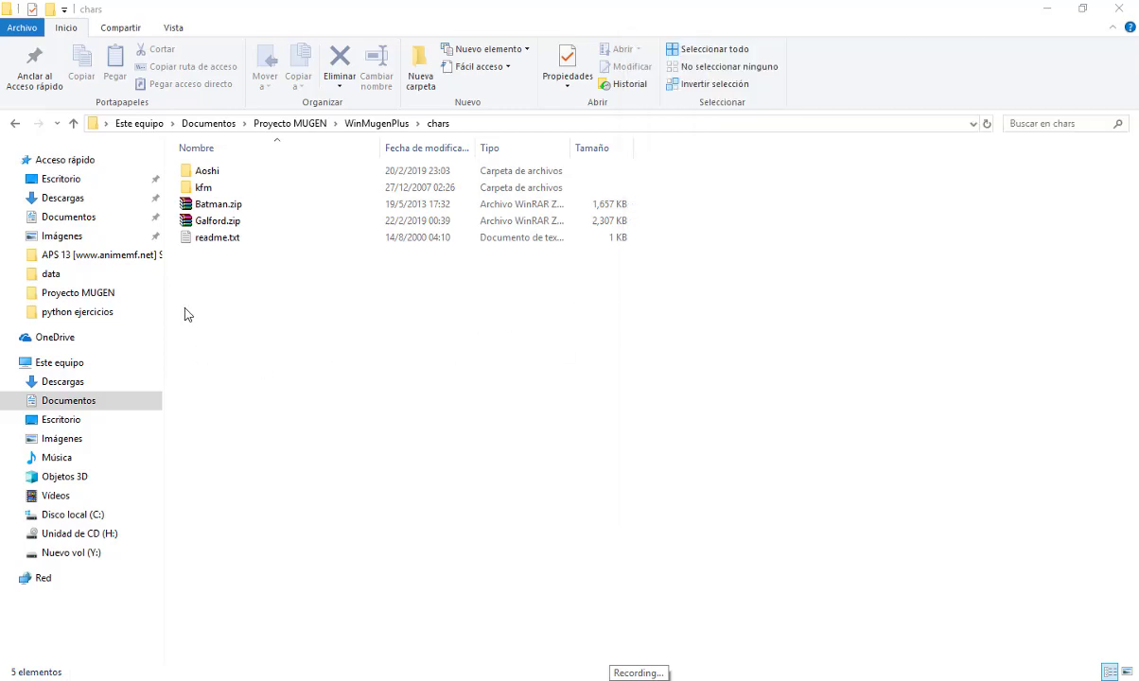
click(421, 79)
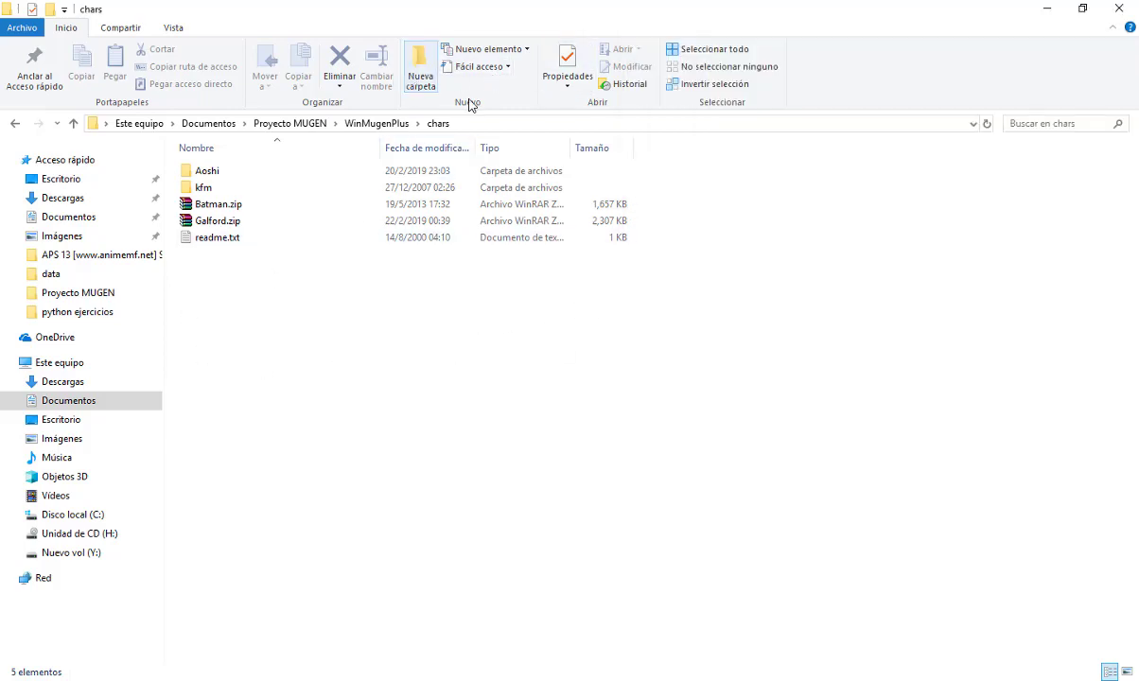
text(jotaro)
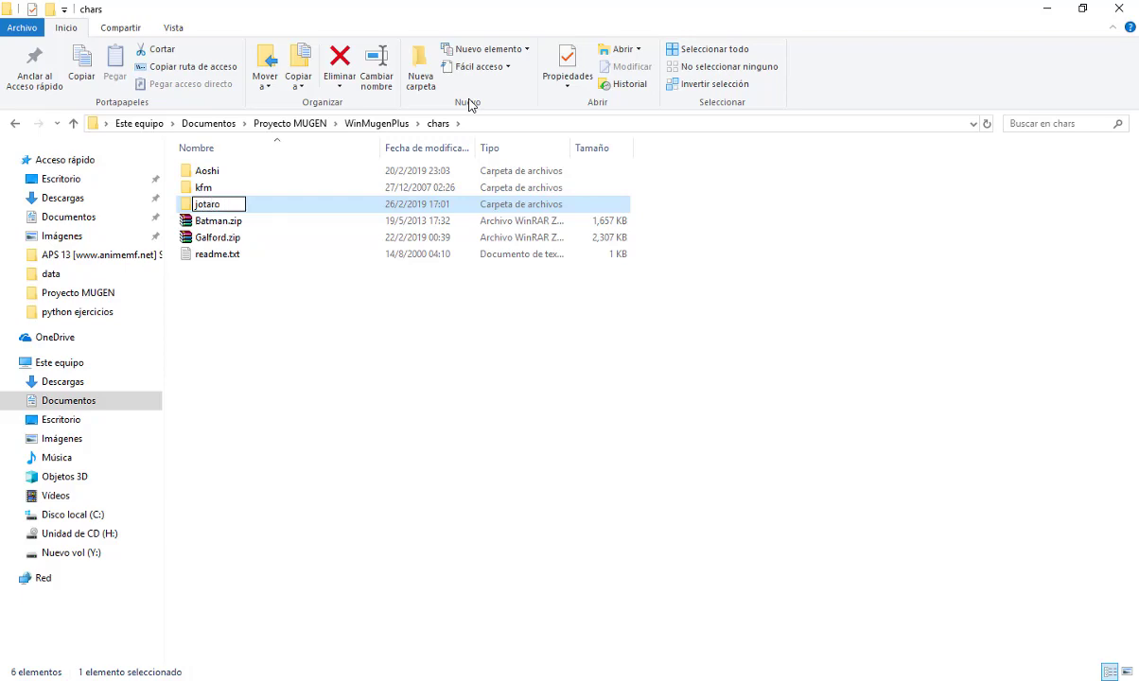
key(Return)
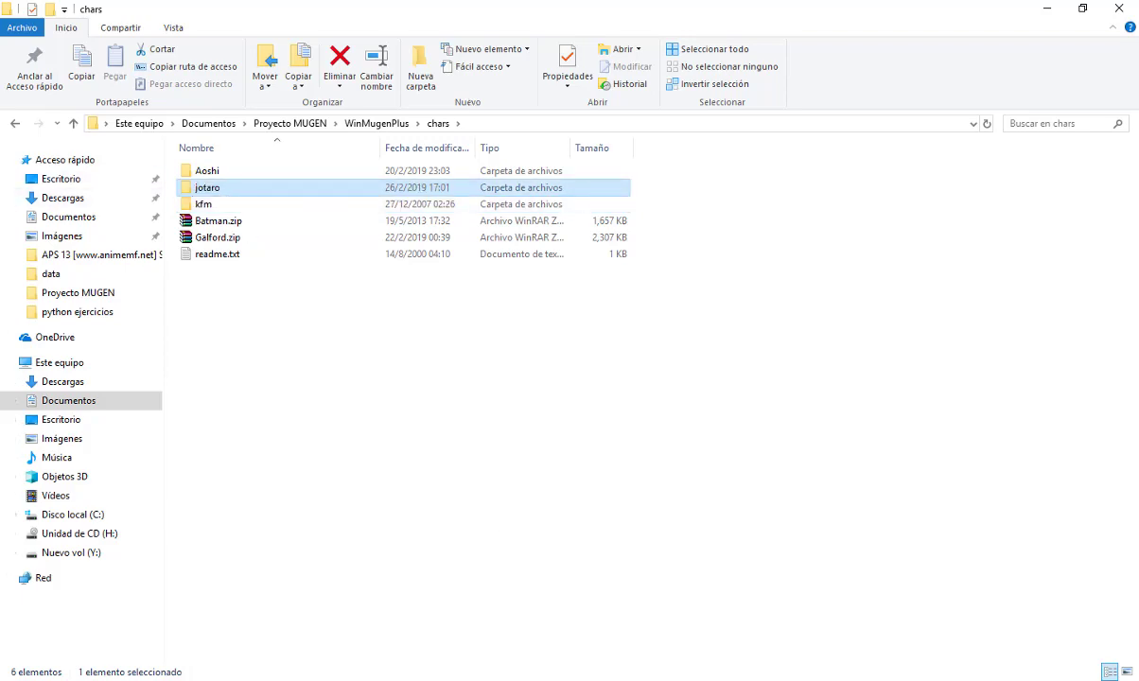
- Extract all files of the jotaro.rar archive into the new jotaro folder and open that folder
click(594, 680)
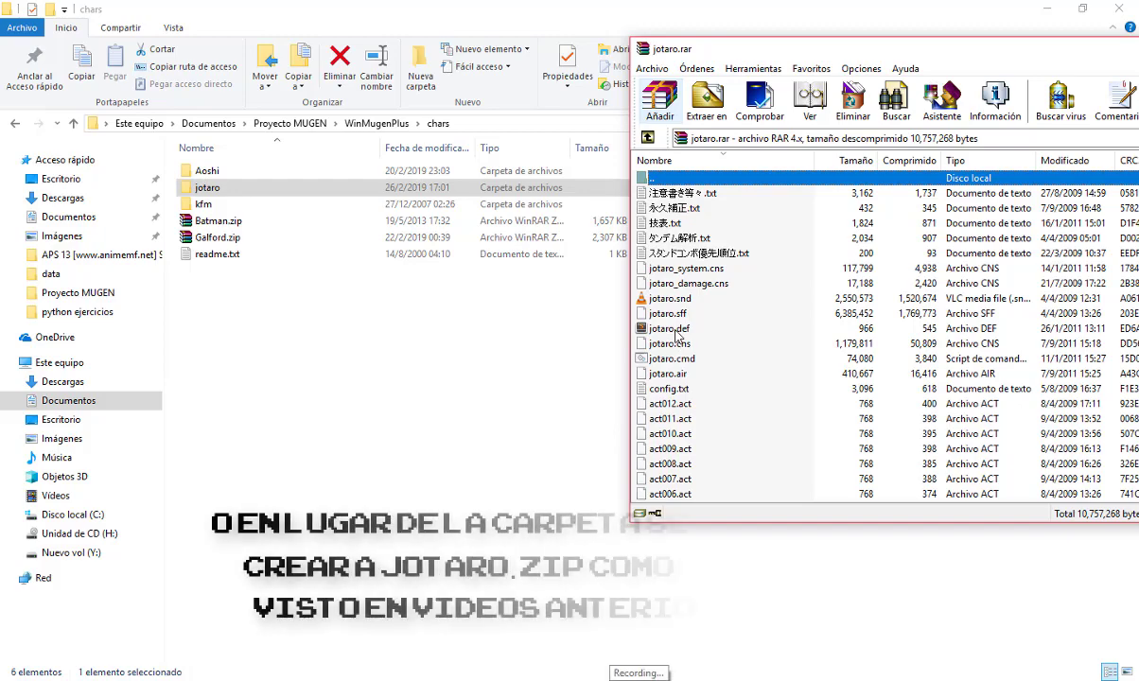
click(668, 194)
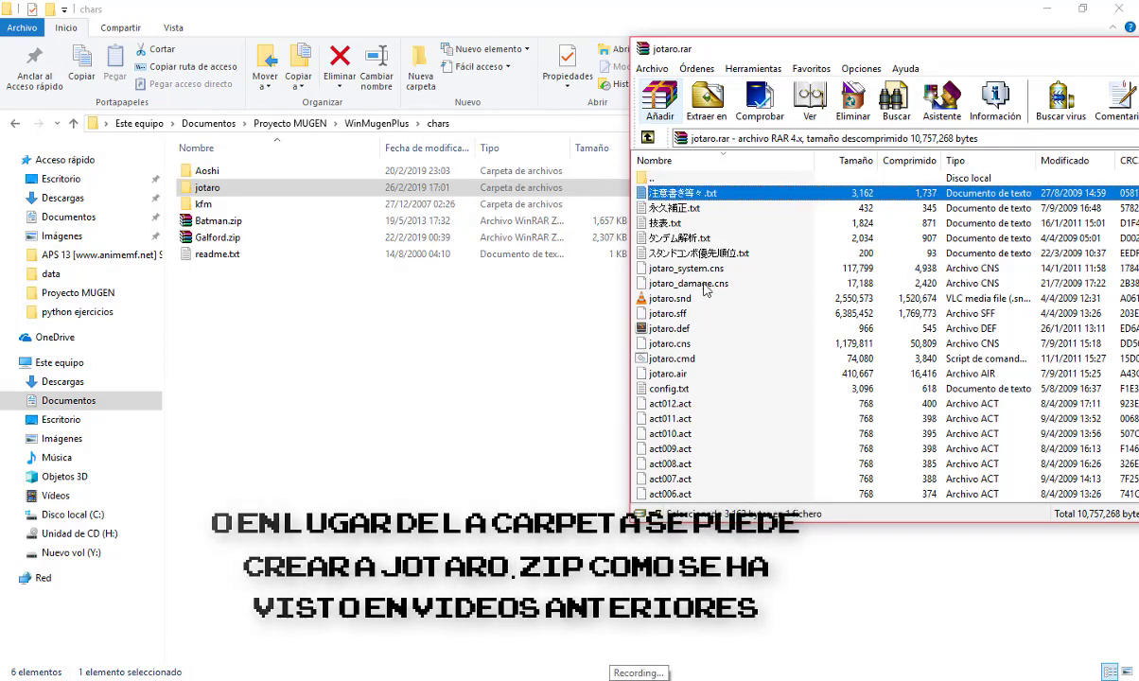
scroll(693, 414, down, 2)
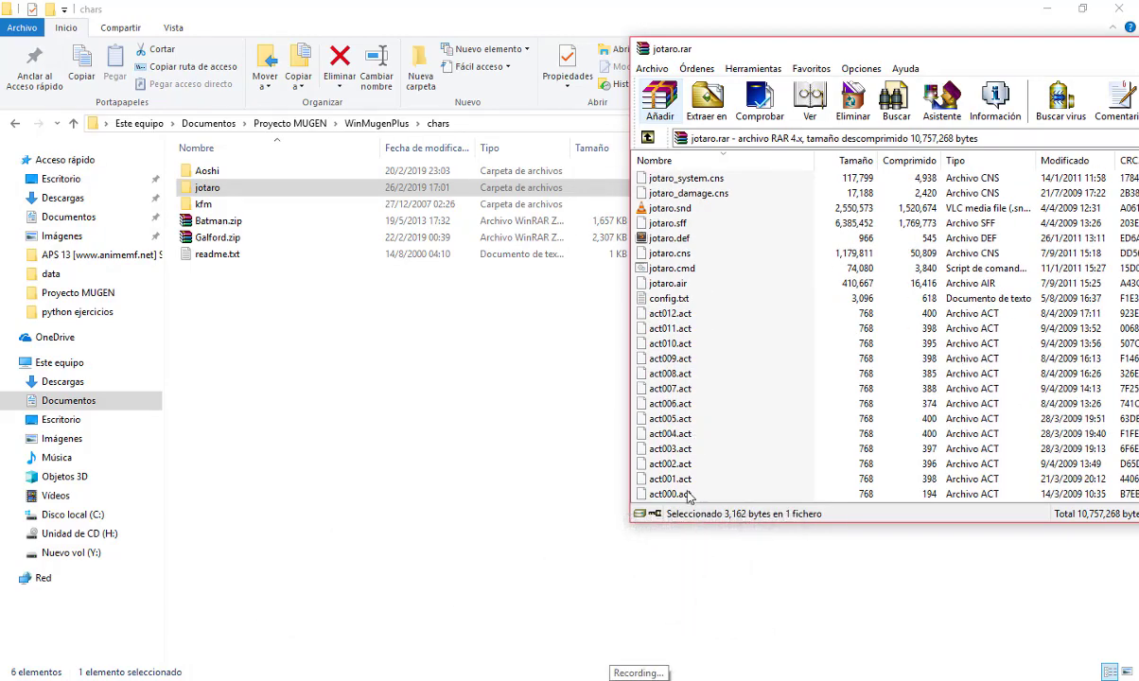
key(ctrl+a)
drag(681, 349, 197, 187)
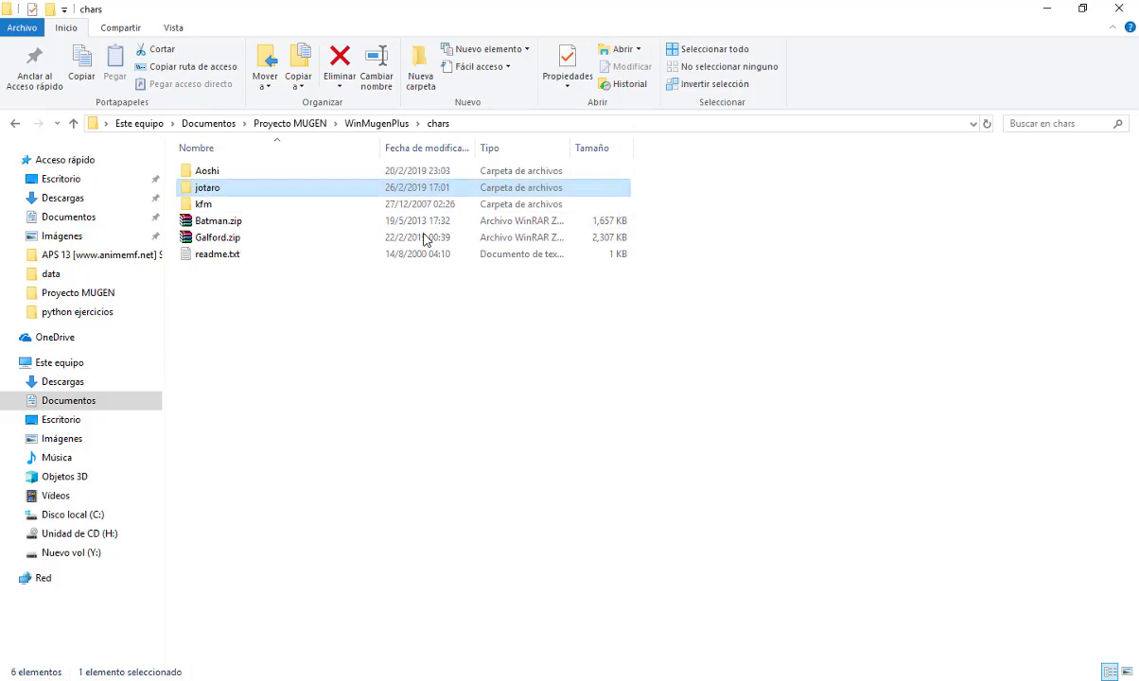
double_click(219, 187)
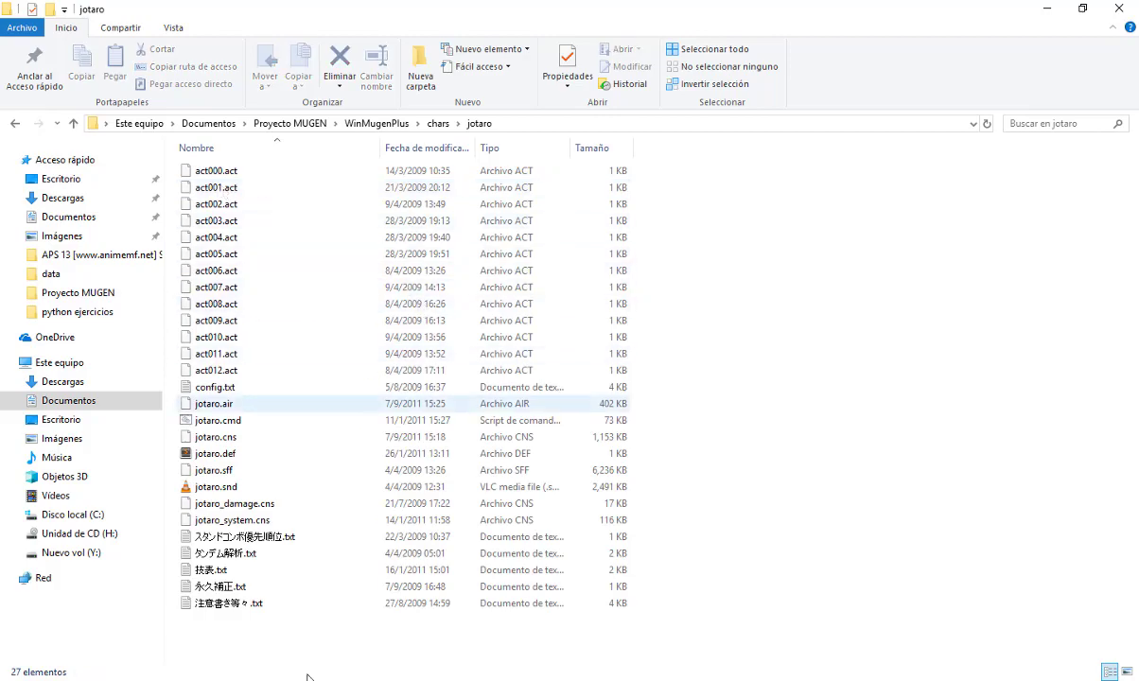
- Leave the jotaro.rar archive for its parent folder and close the WinRAR window
key(alt+Tab)
scroll(797, 396, up, 2)
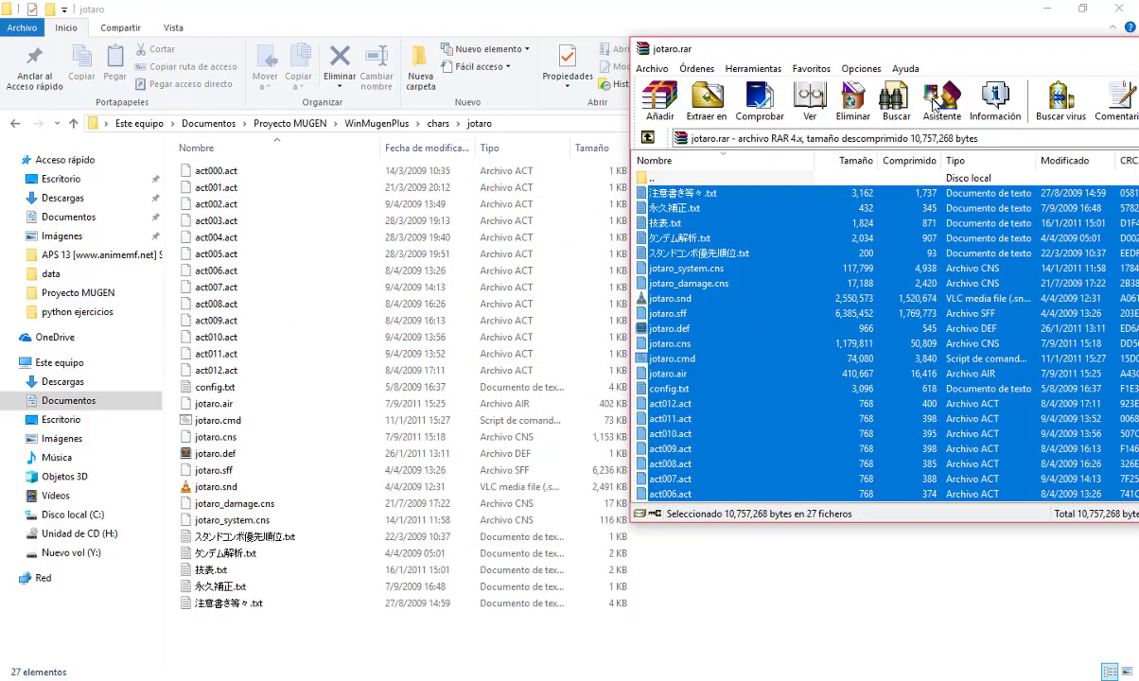
double_click(662, 178)
drag(938, 56, 572, 85)
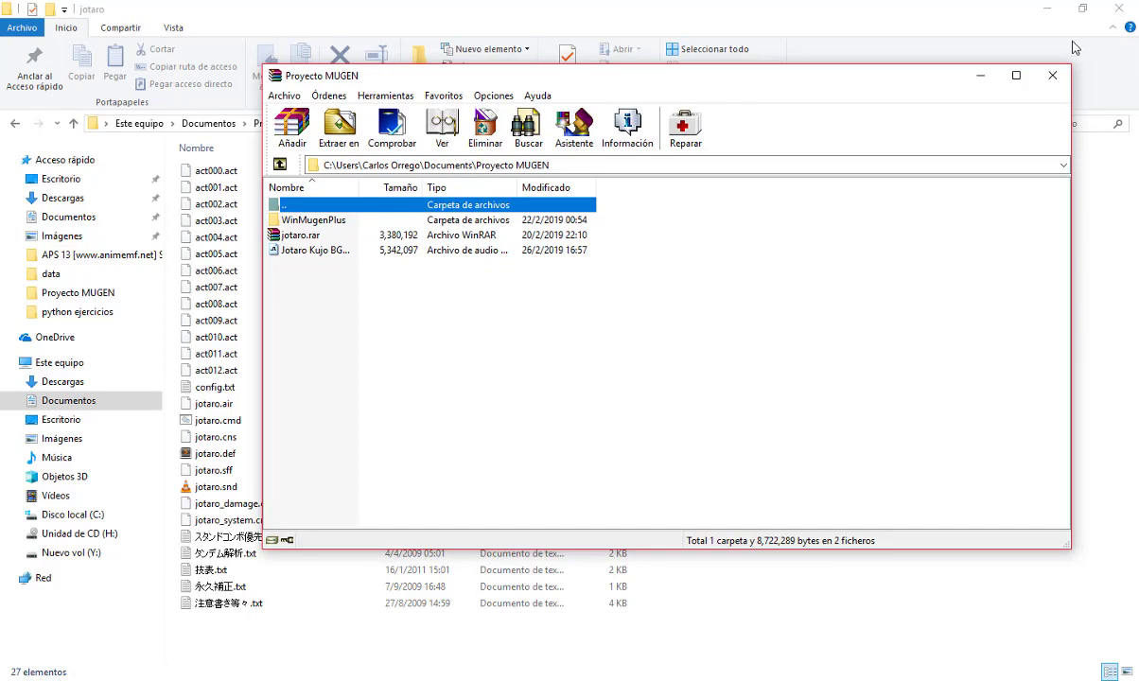
click(1052, 74)
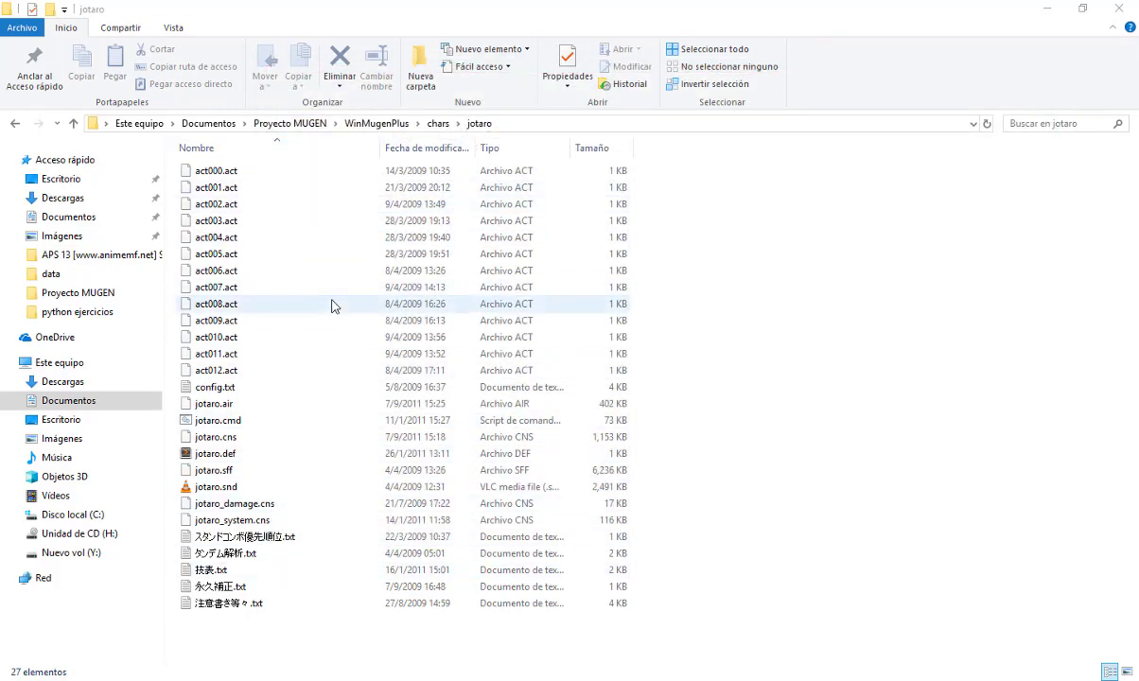
- Go back up to the Proyecto MUGEN folder, preview Jotaro Kujo BGM.mp3 in the music player and close the player
click(438, 124)
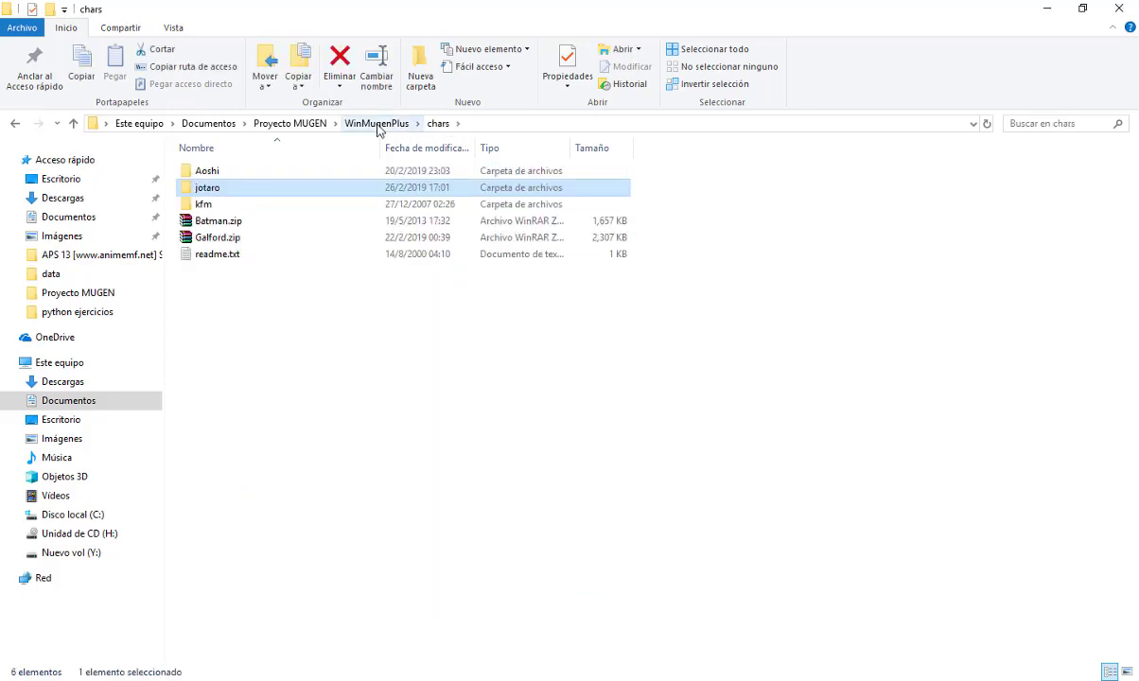
click(376, 124)
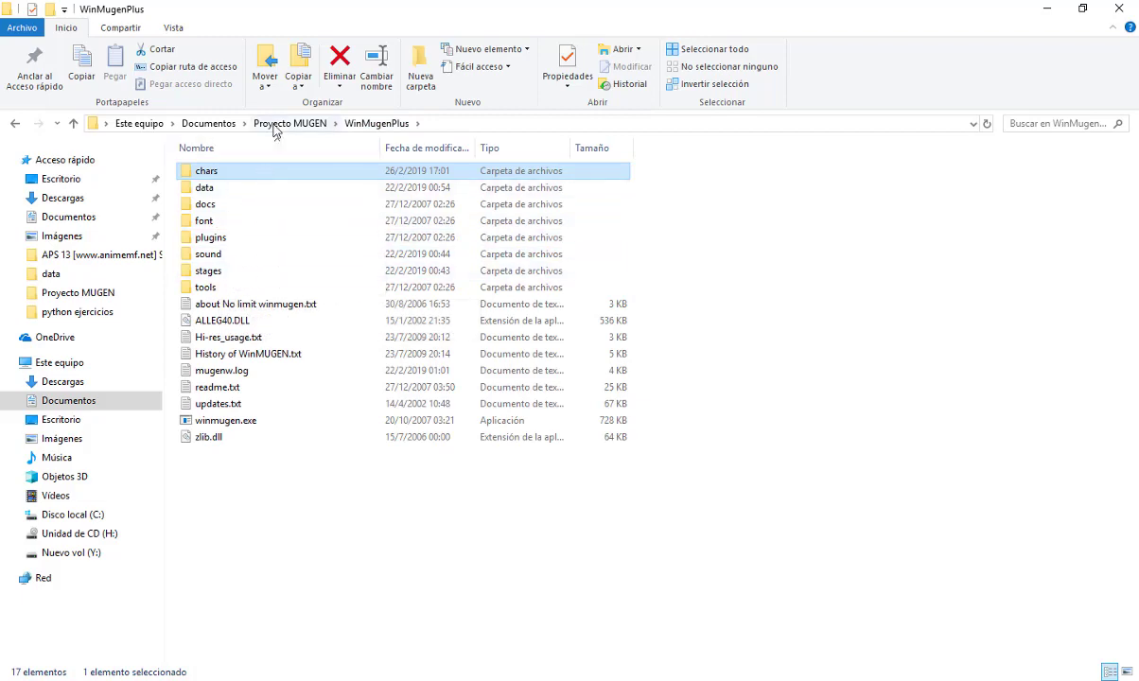
click(277, 126)
click(212, 185)
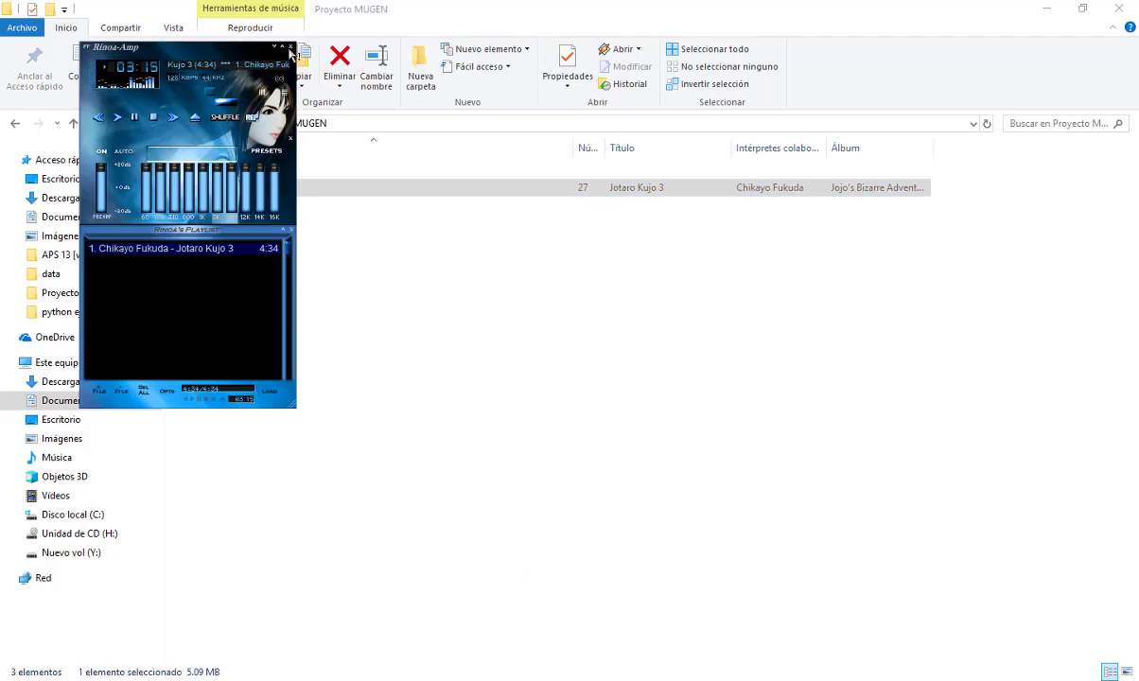
click(291, 45)
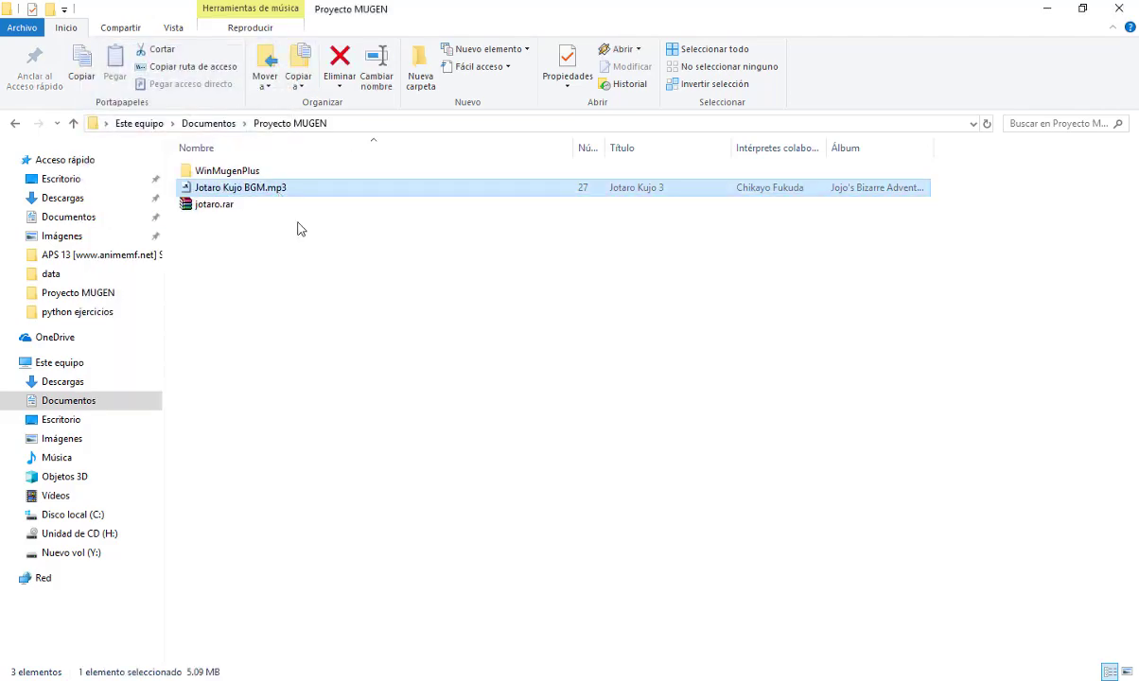
- Create a new folder named anime inside the sound folder of WinMugenPlus
click(219, 170)
double_click(219, 170)
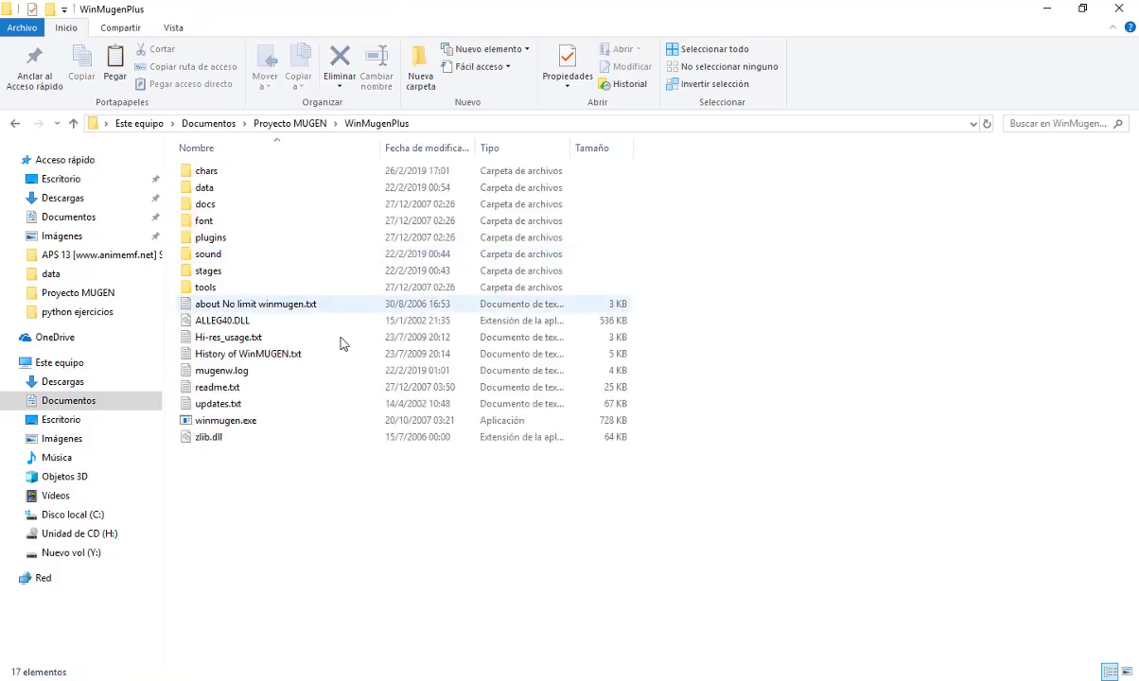
double_click(231, 260)
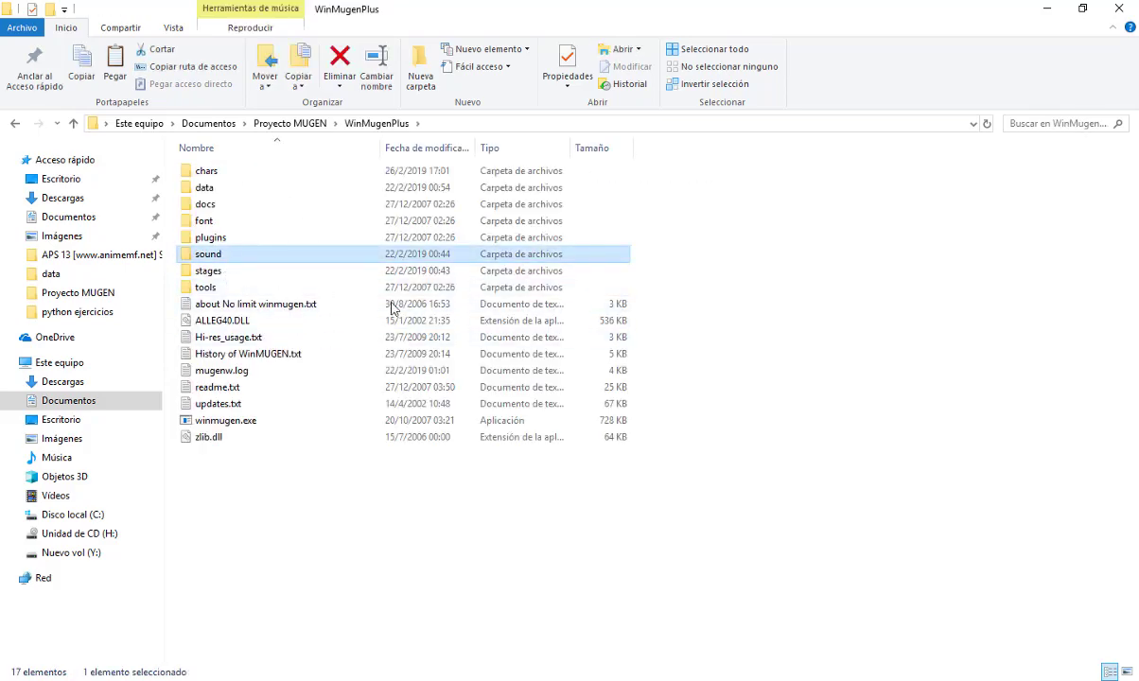
click(414, 72)
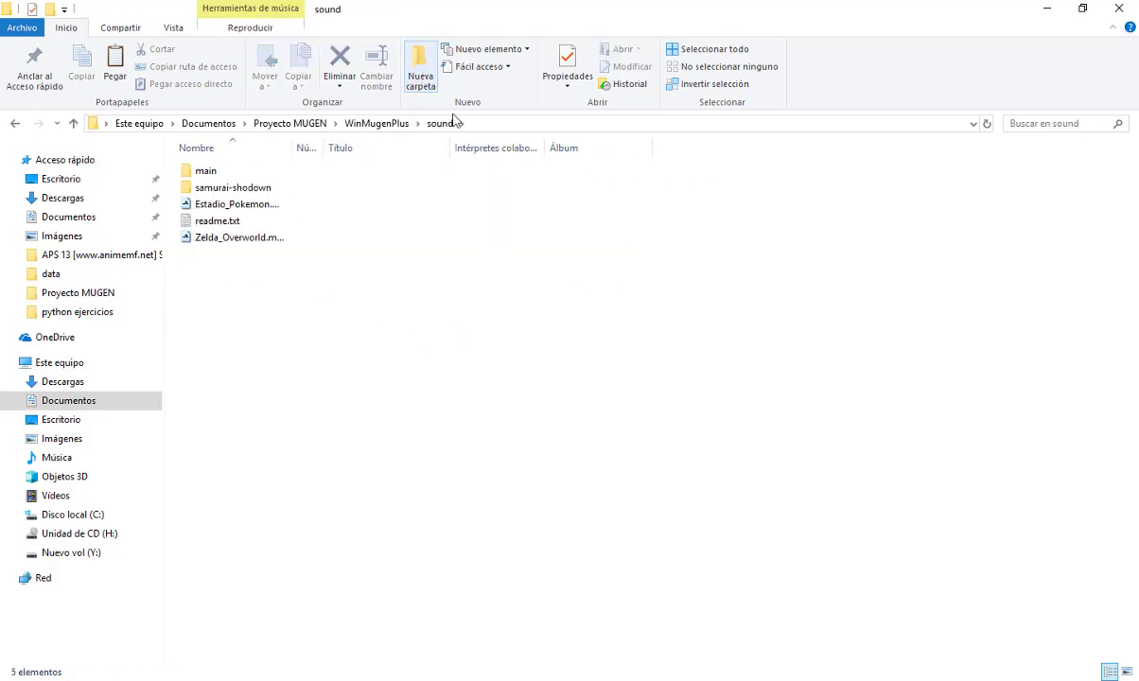
text(anime)
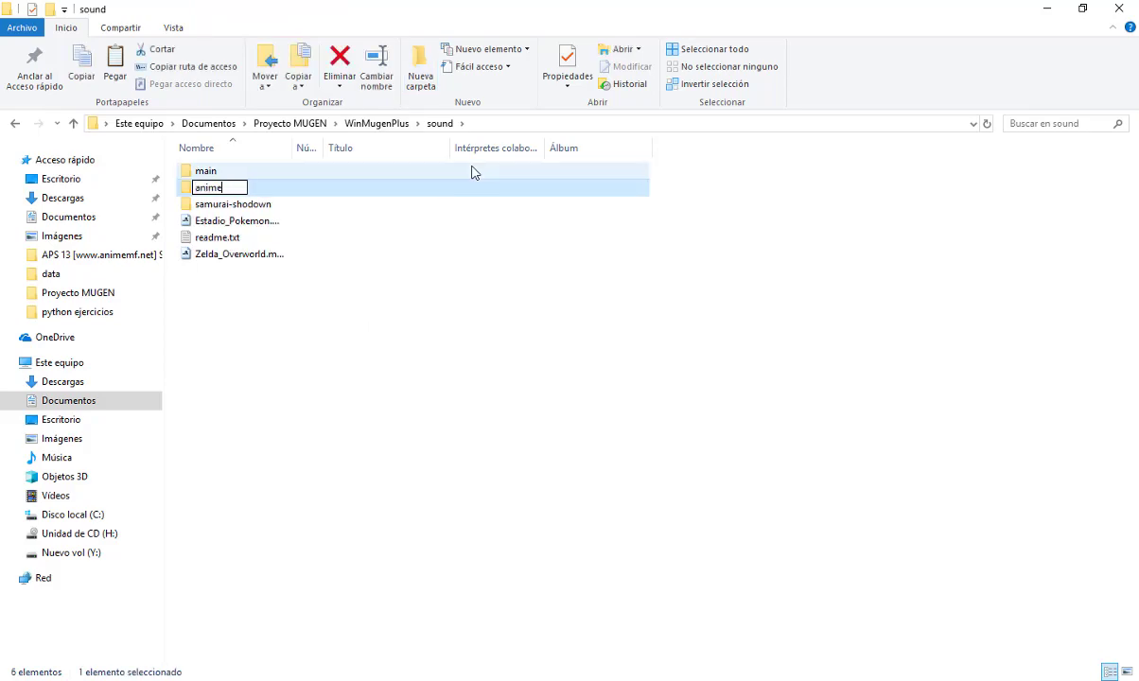
key(Return)
- Create a folder named jojo inside the anime folder and move Jotaro Kujo BGM.mp3 into it
double_click(473, 171)
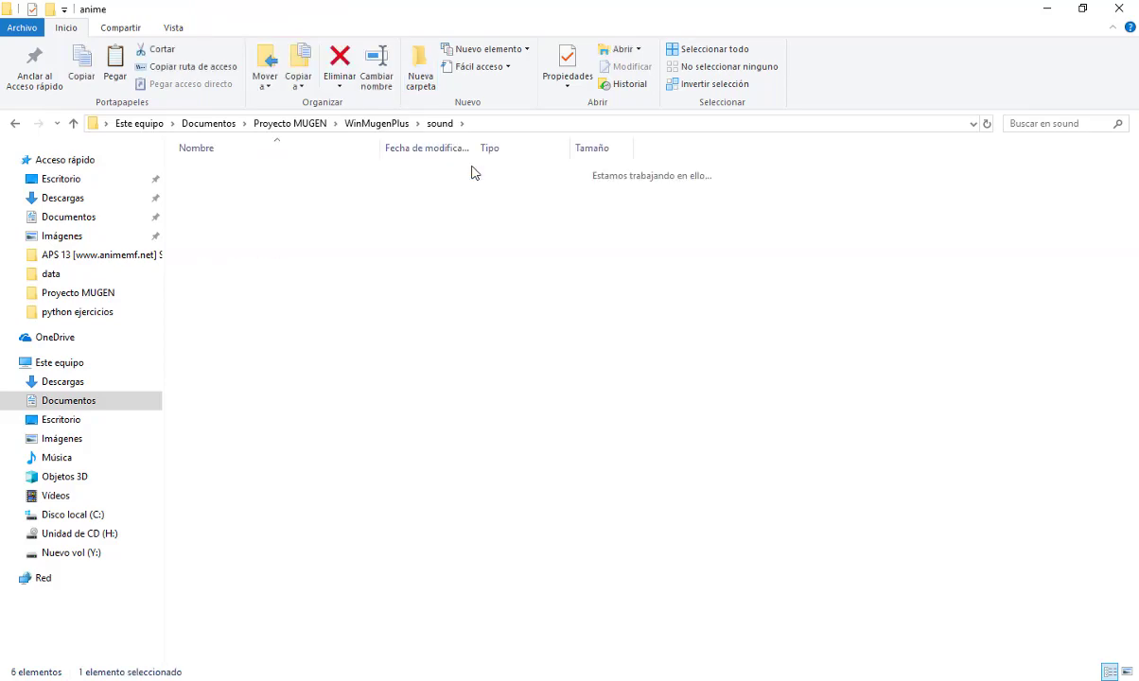
click(420, 72)
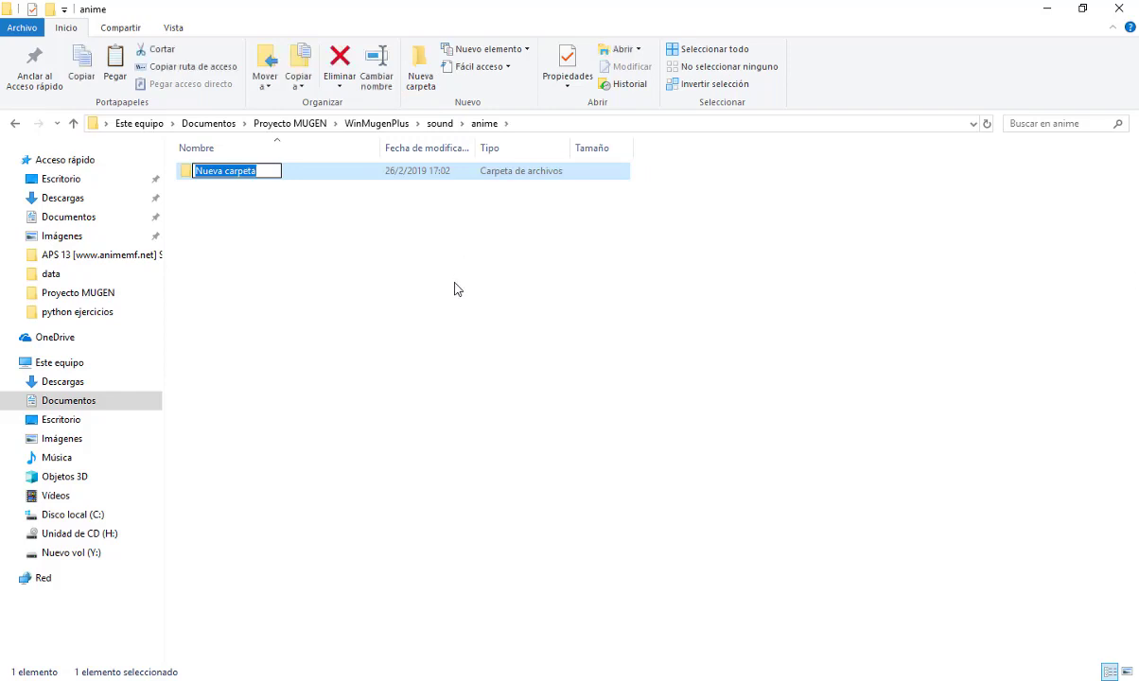
text(jojo)
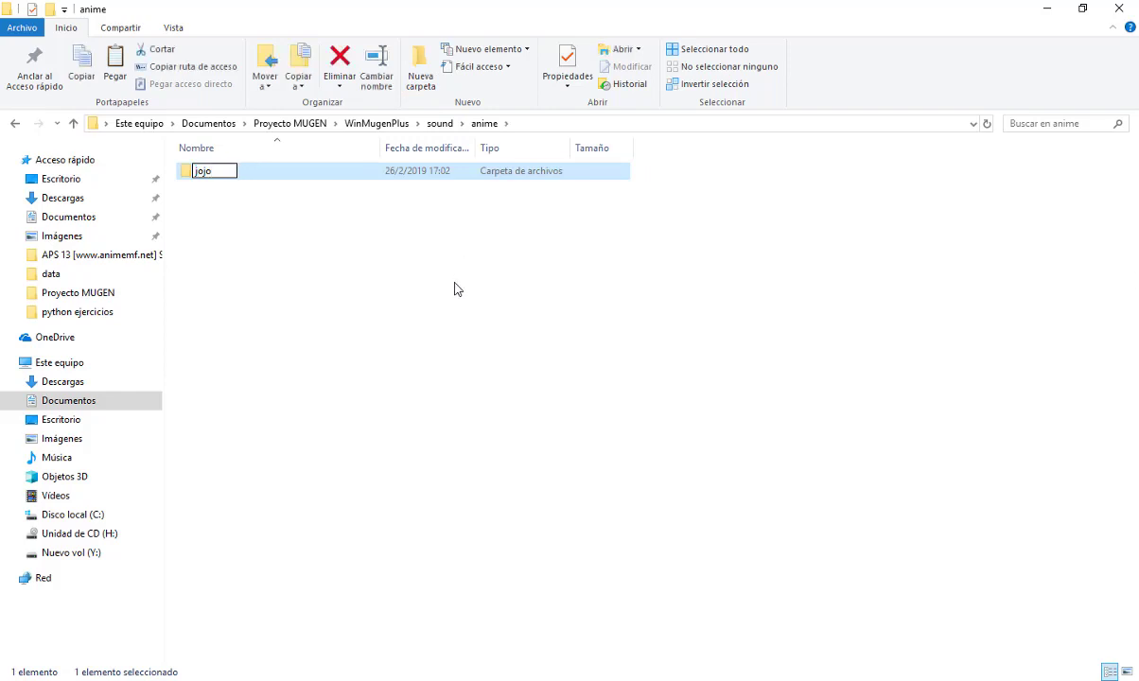
key(Return)
key(Return)
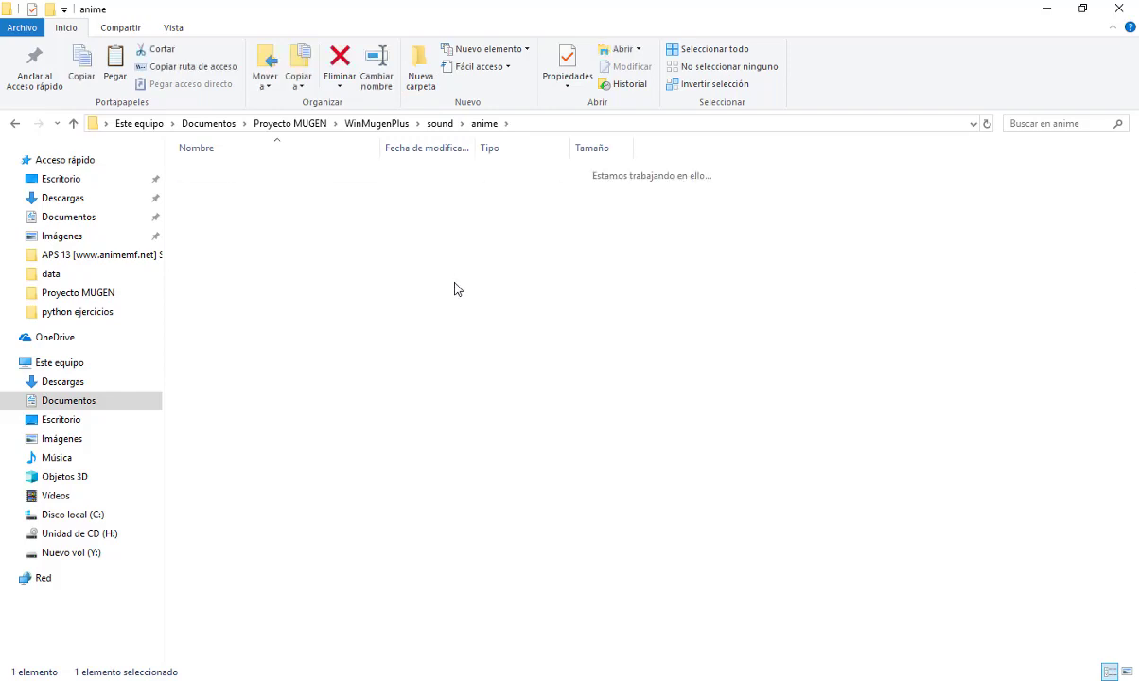
key(ctrl+v)
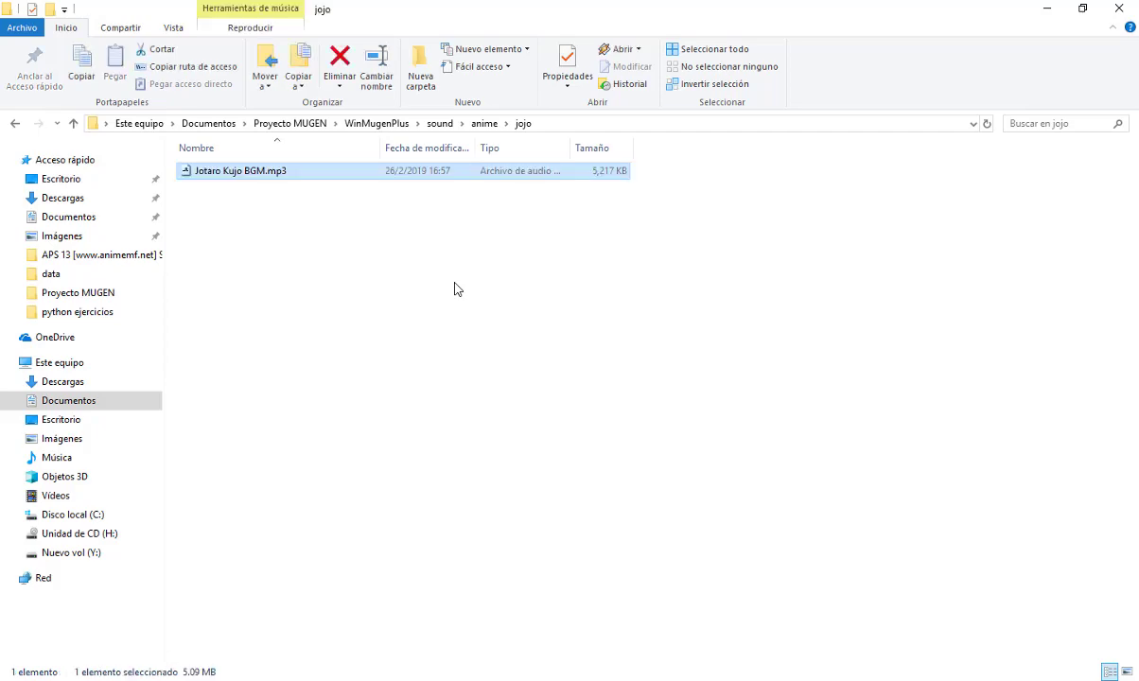
- Open mugen.cfg from the WinMugenPlus data folder in Sublime Text, dismiss the update offer and close Aoshi.def
click(397, 124)
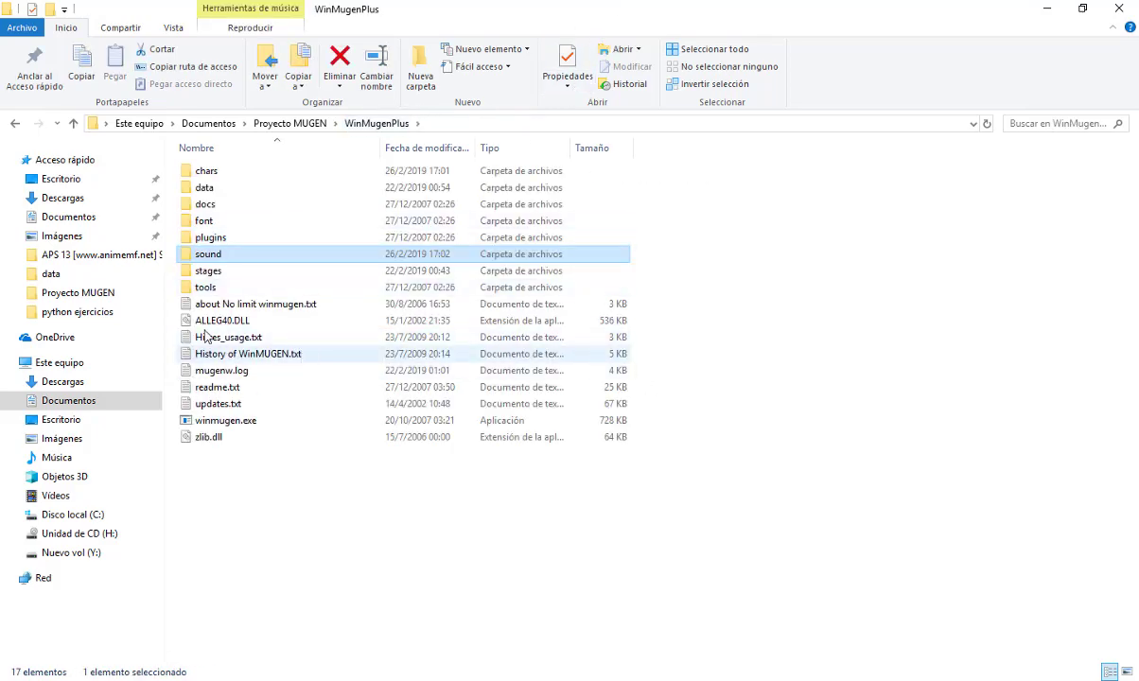
double_click(204, 188)
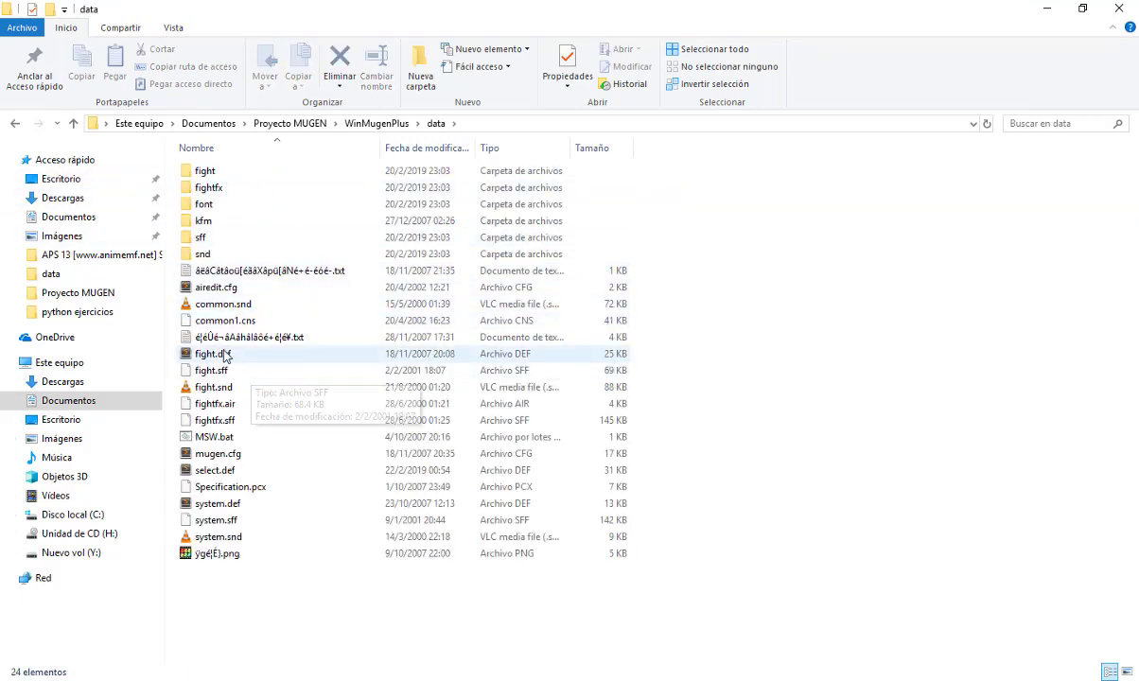
double_click(227, 458)
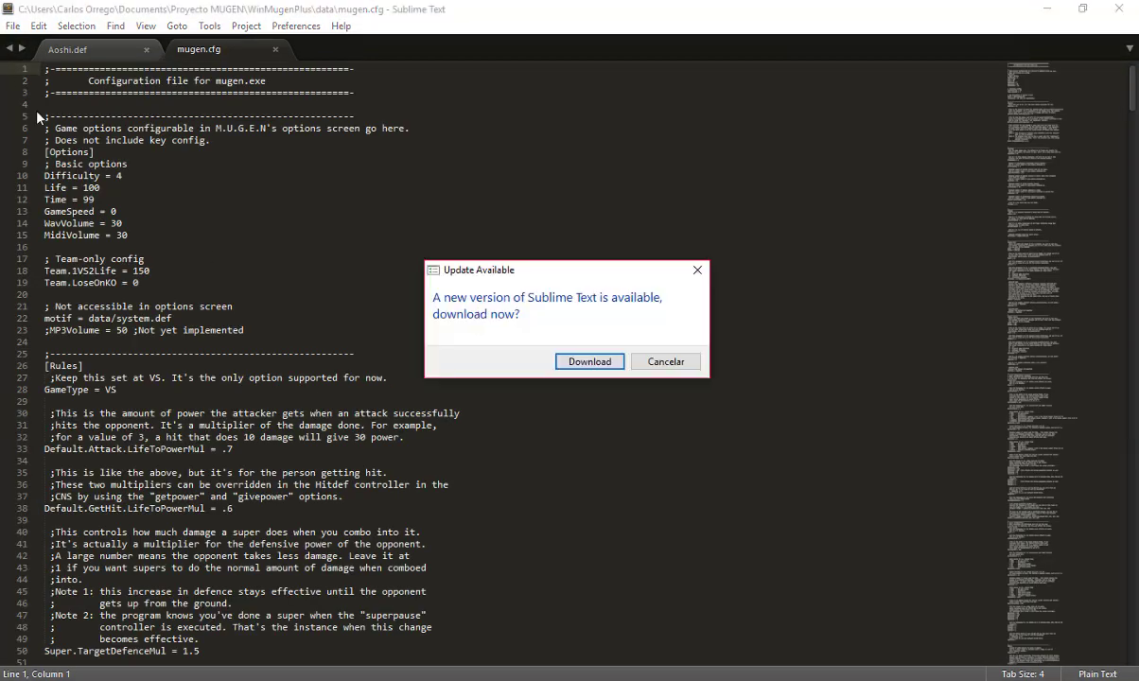
click(696, 272)
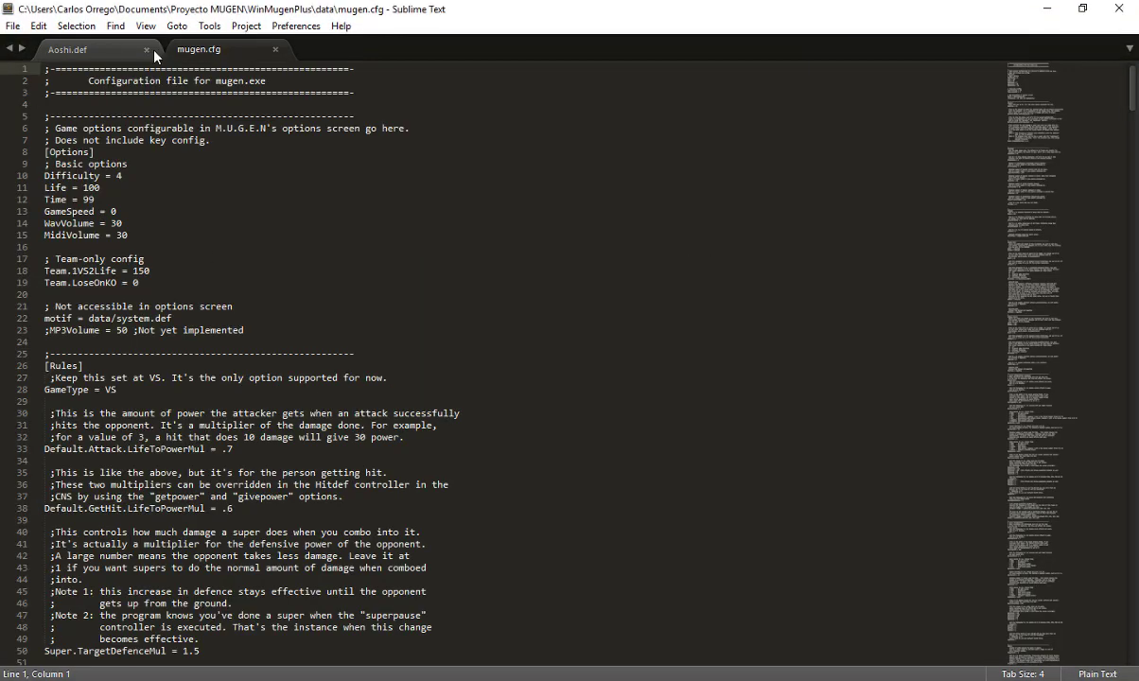
click(147, 49)
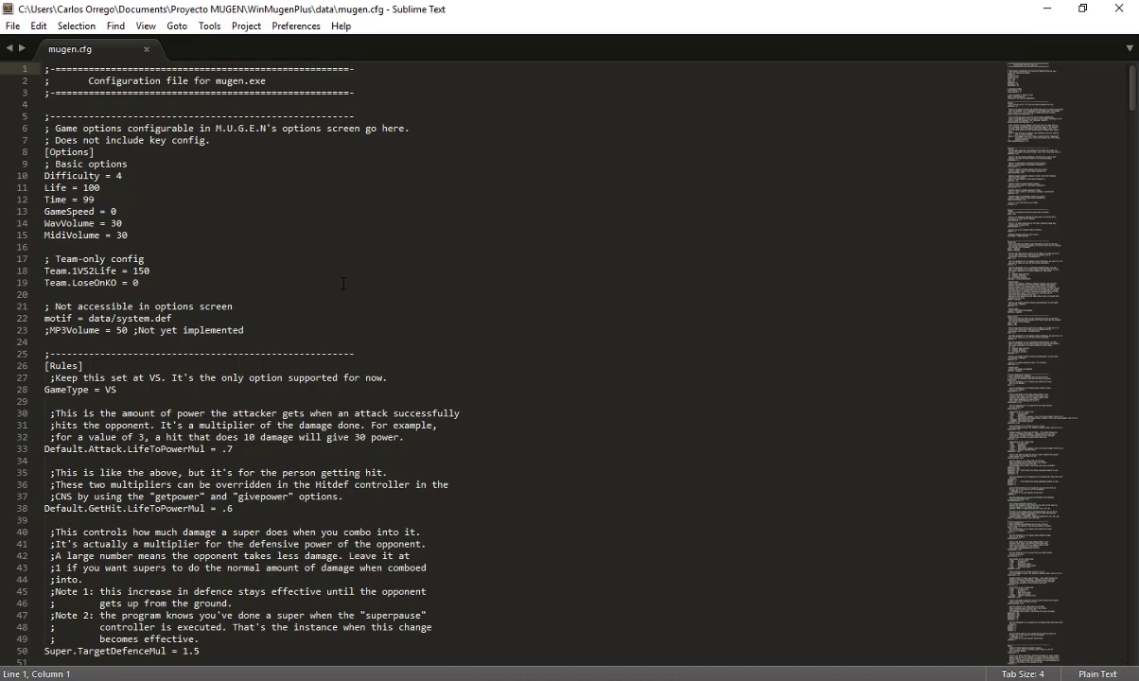
click(1047, 9)
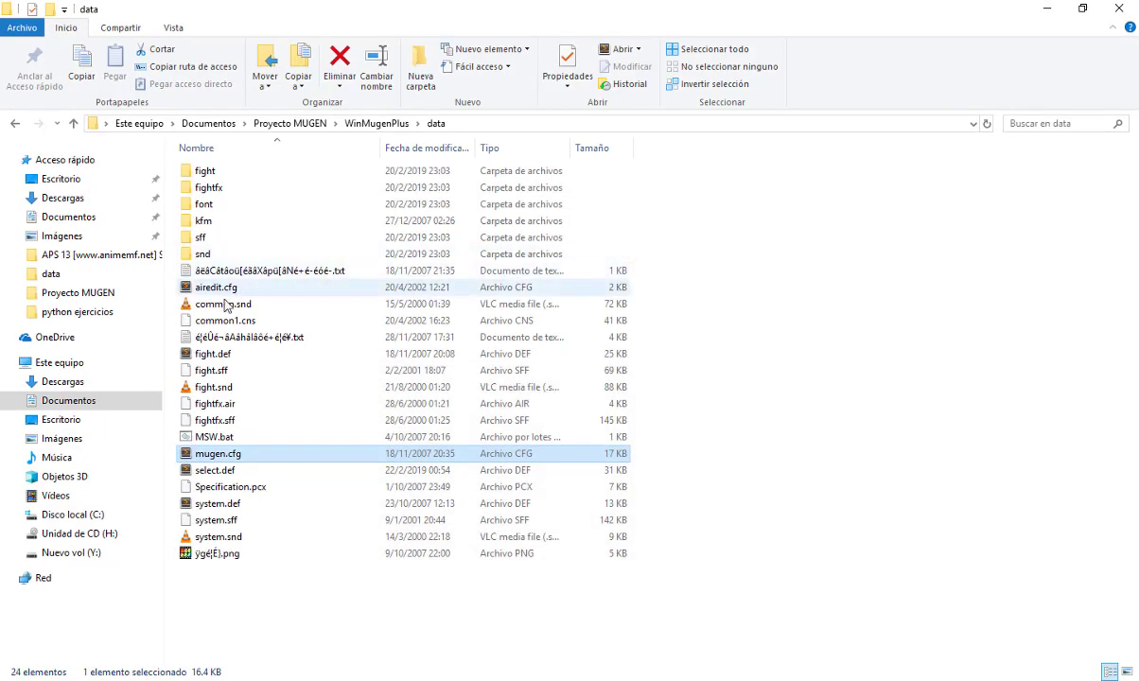
- Open select.def from the data folder and replace the randomselect entry on line 61 with "jotaro, random,"
double_click(229, 473)
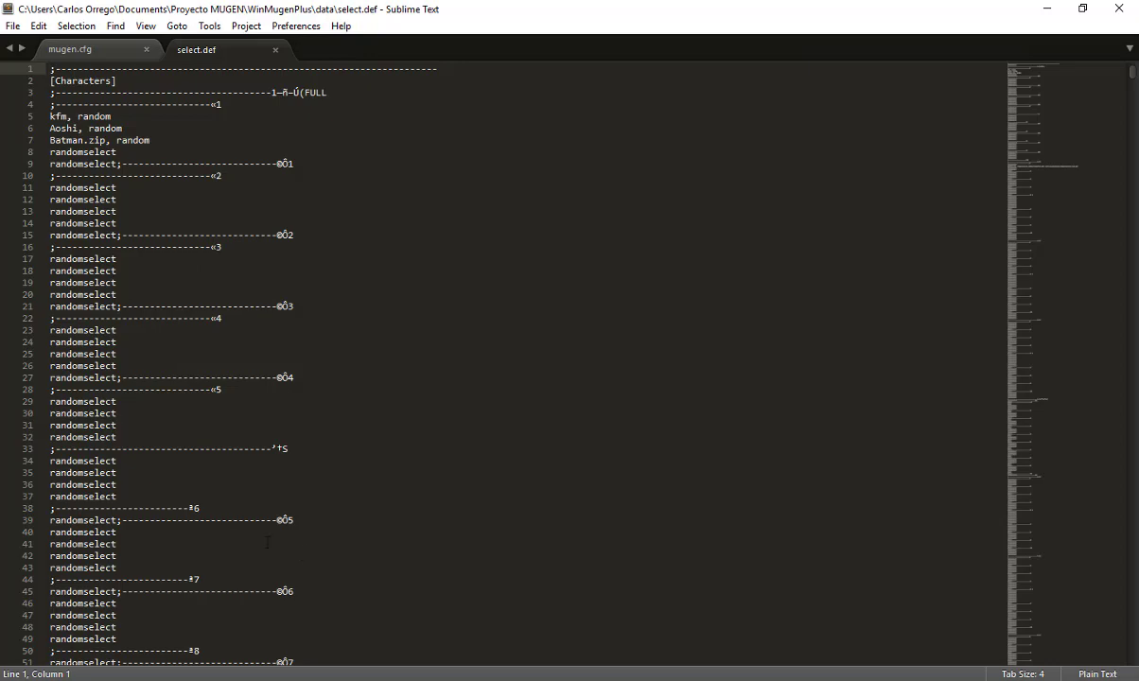
scroll(511, 532, down, 9)
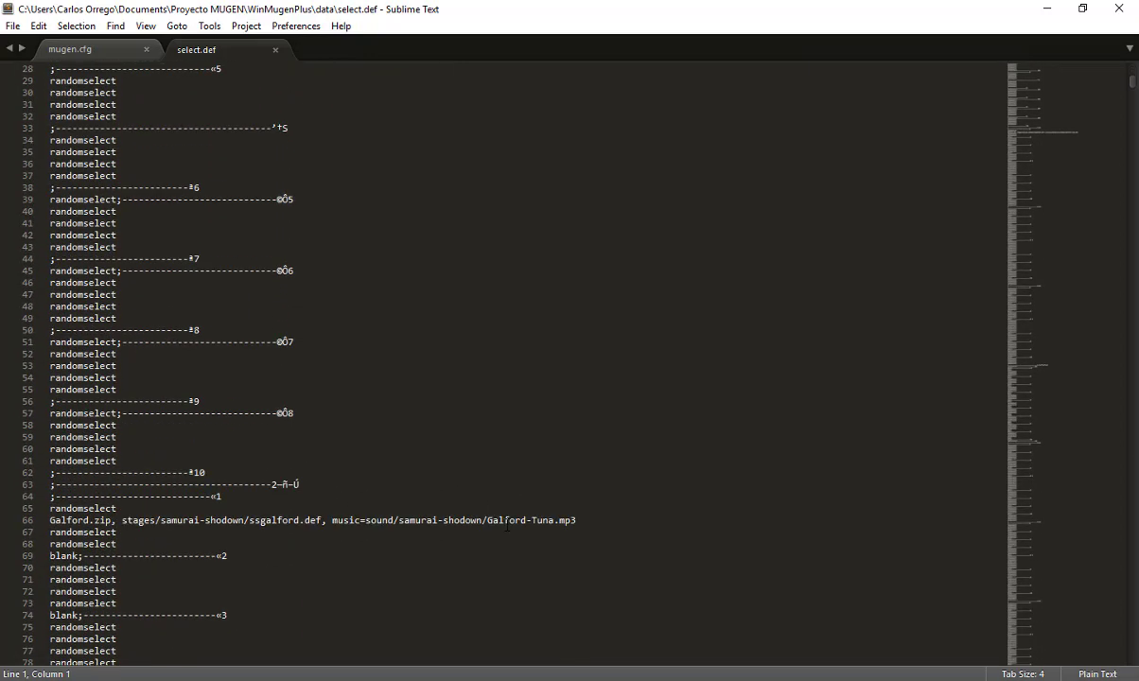
double_click(88, 461)
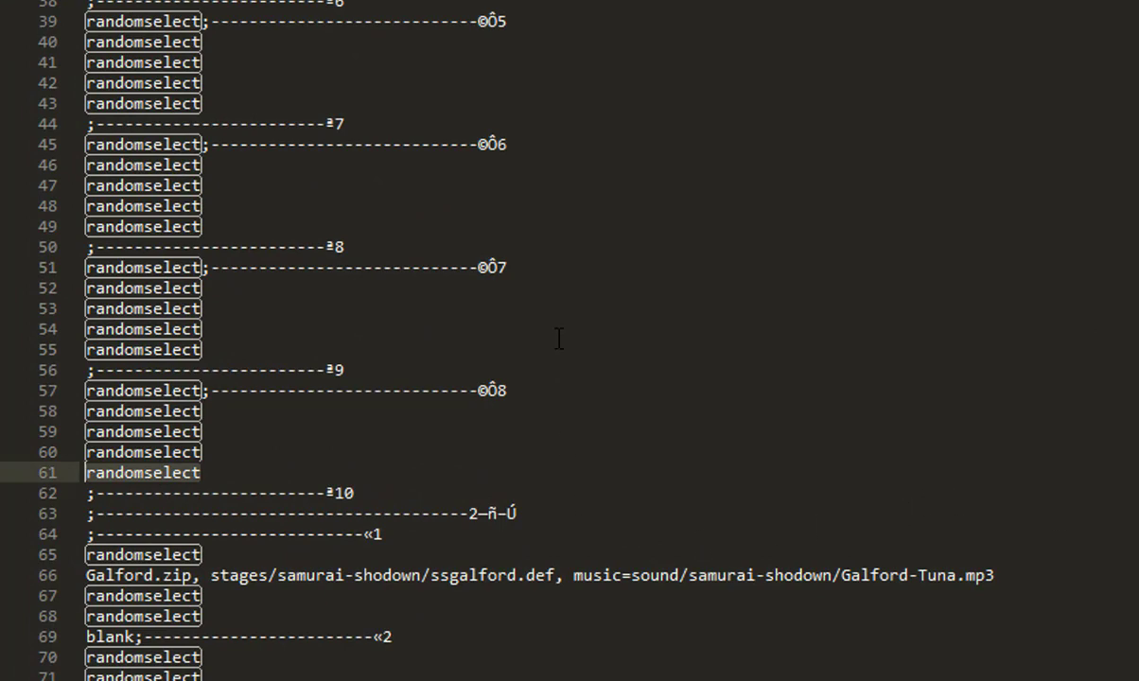
text(jotatr)
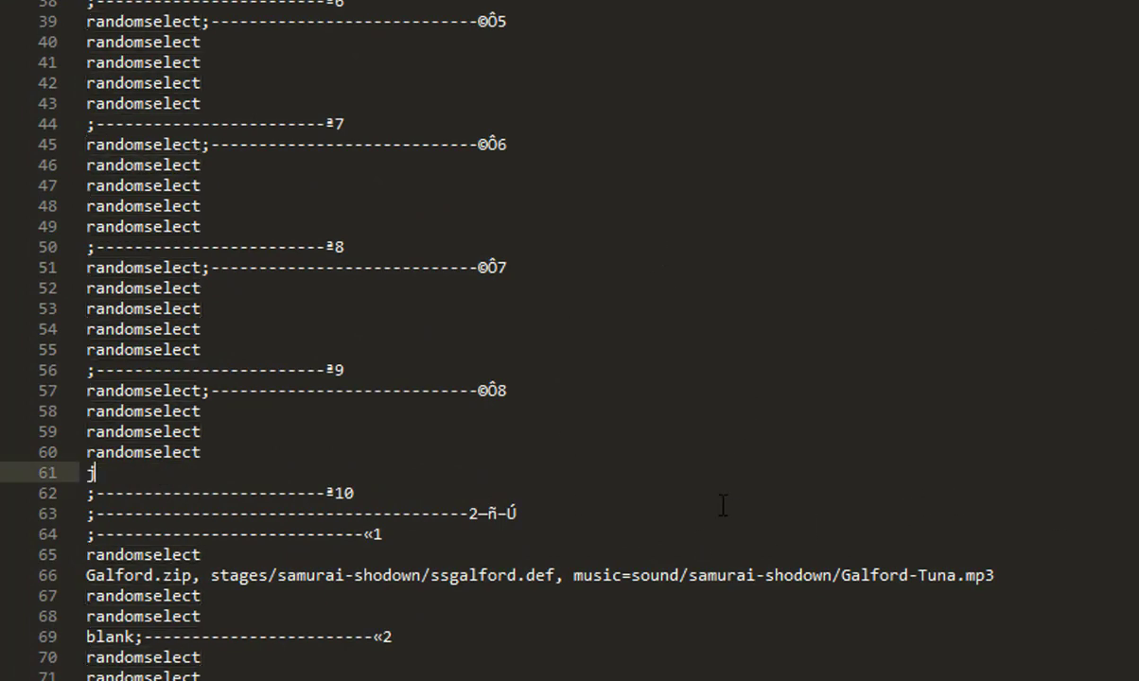
key(BackSpace)
key(BackSpace)
text(ro, randome)
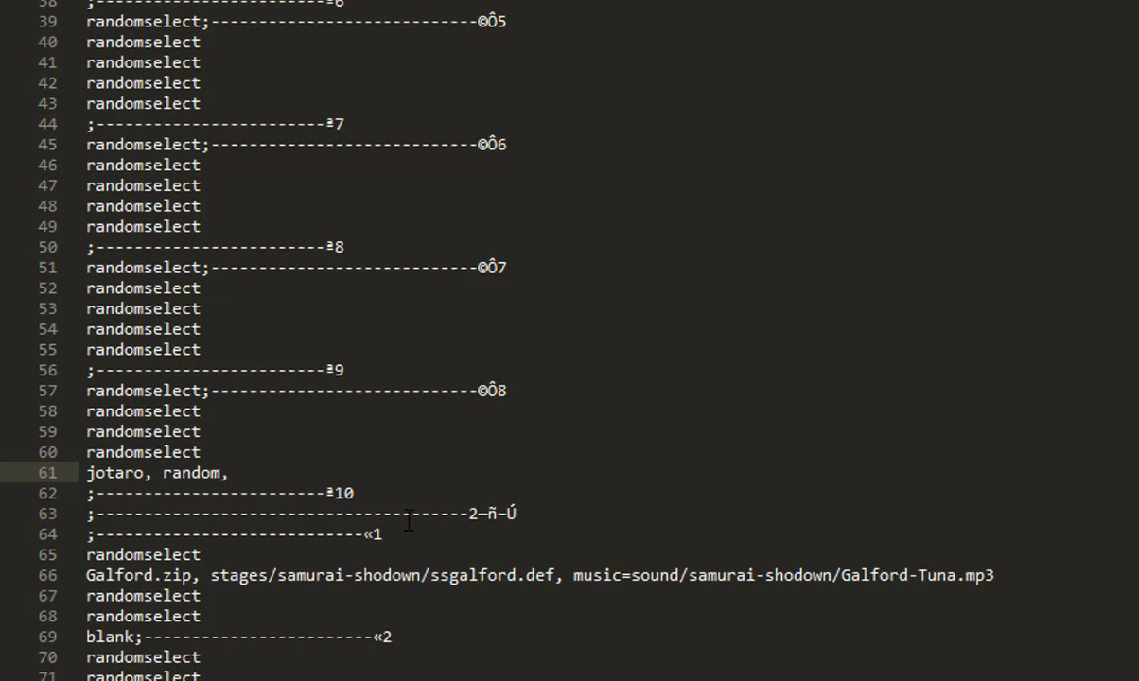
- Copy "music=sound/samurai-shodown/Galford-Tuna.mp3" from the Galford.zip line to the end of the jotaro line
drag(574, 575, 984, 580)
key(ctrl+c)
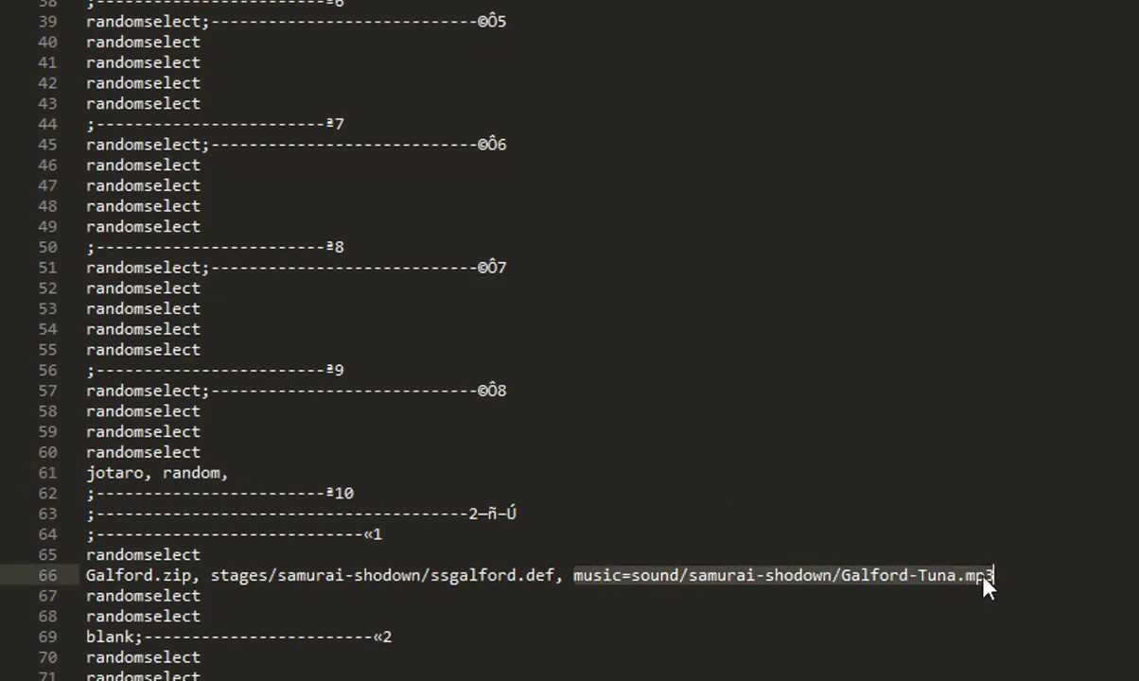
click(306, 472)
key(ctrl+v)
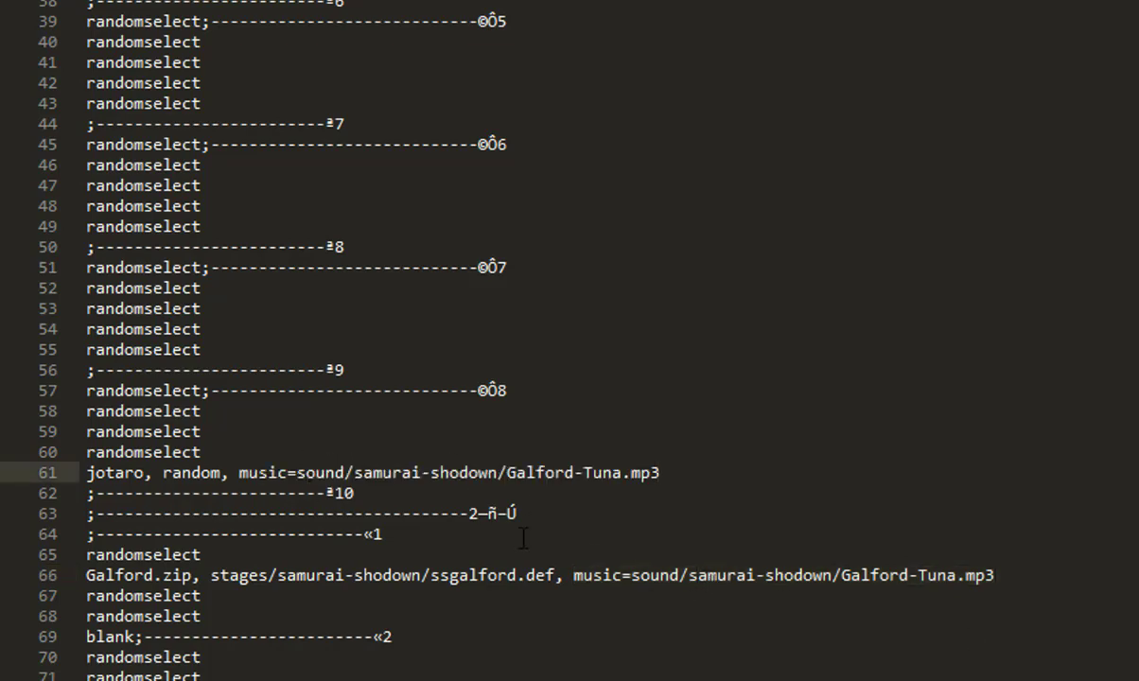
- Change the folder in the jotaro line's music path from samurai-shodown to anime/jojo
drag(354, 472, 496, 472)
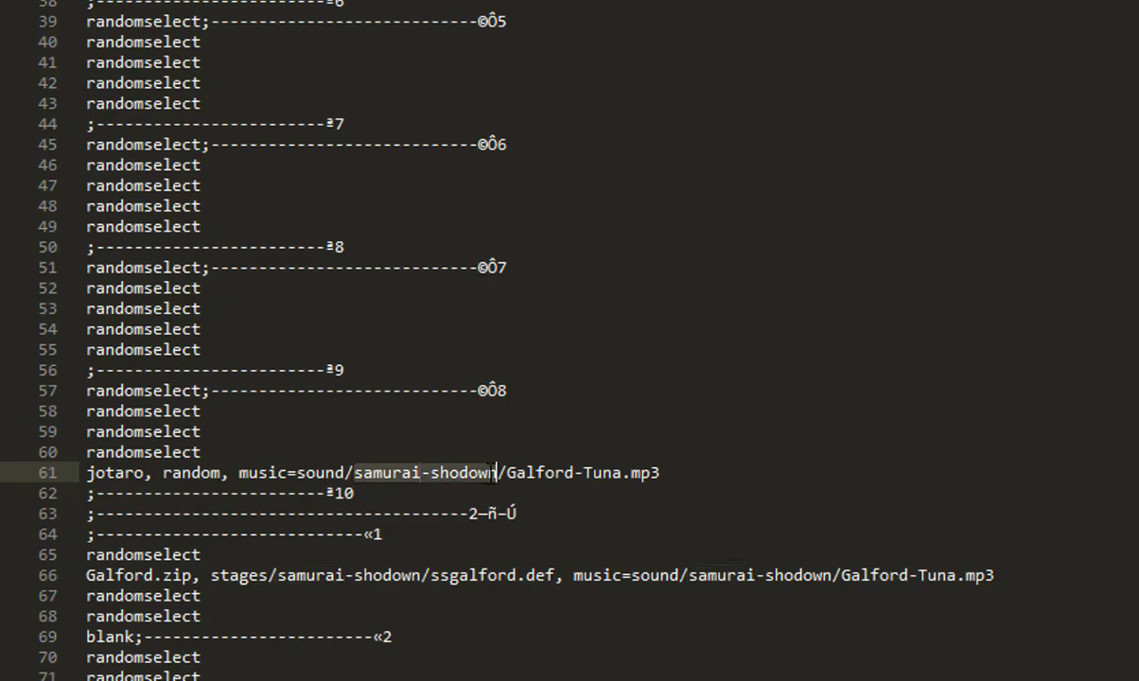
text(anime)
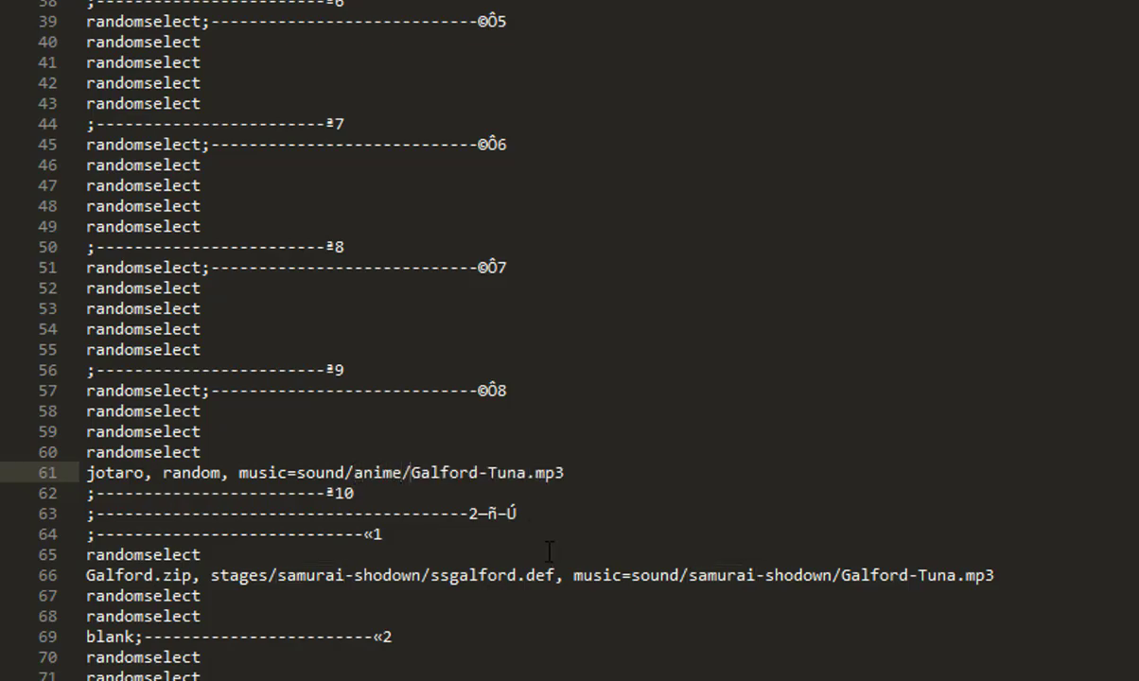
key(Right)
text(jojo/)
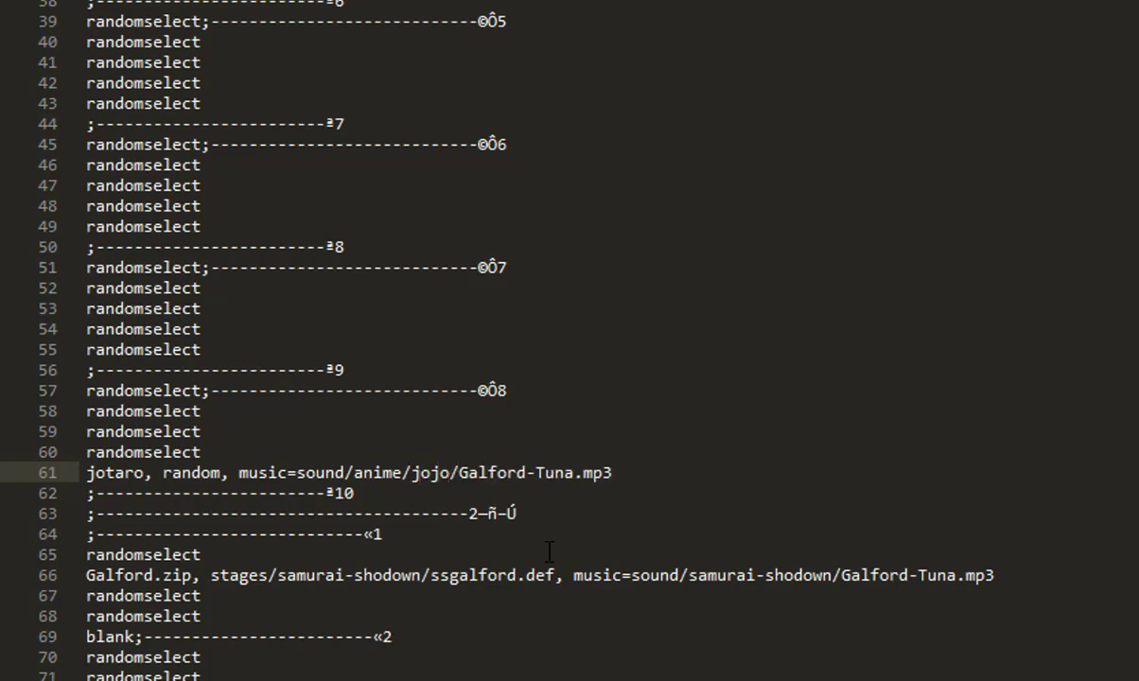
- Switch to File Explorer and open the sound/anime/jojo folder inside WinMugenPlus
key(alt+Tab)
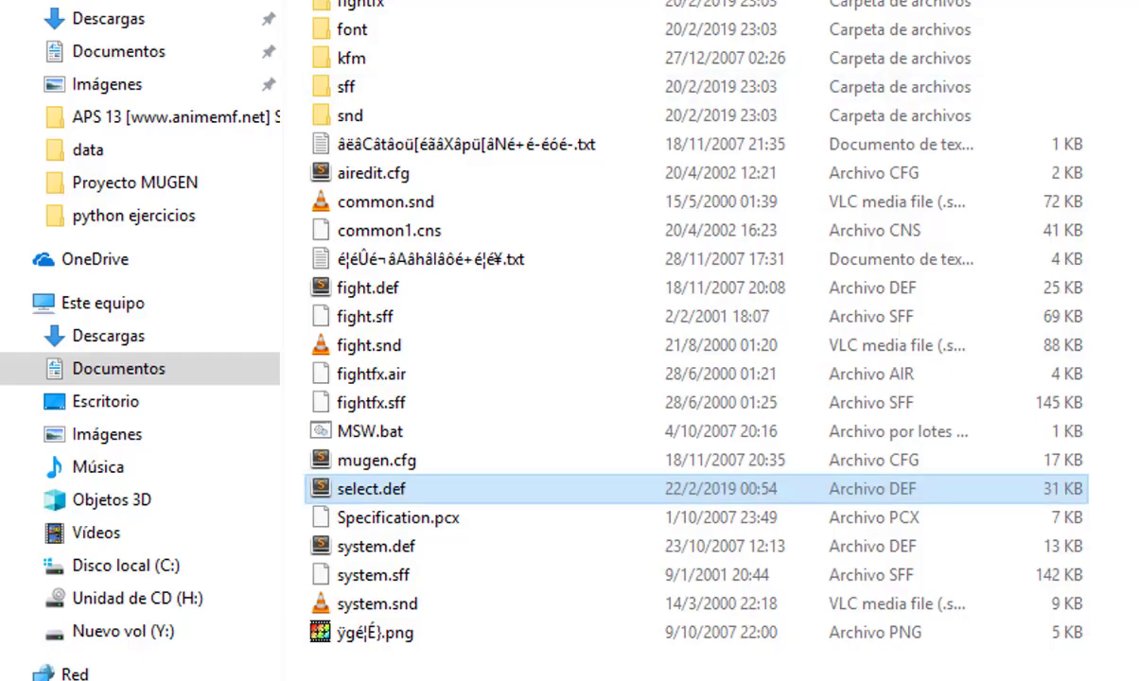
click(321, 99)
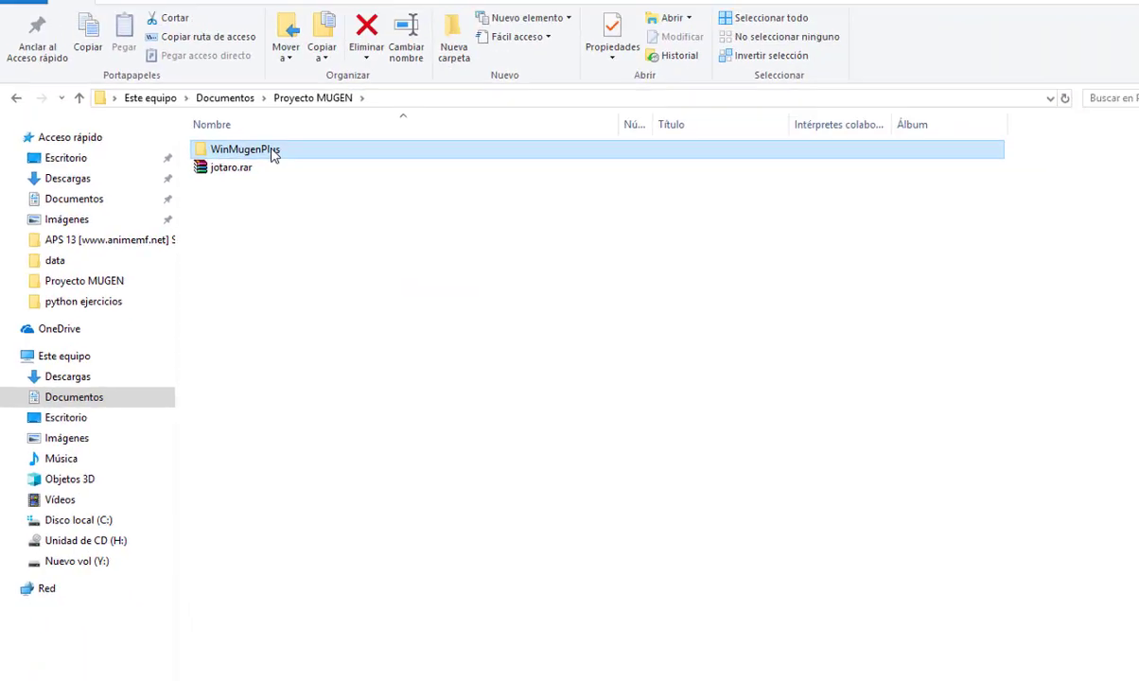
double_click(311, 155)
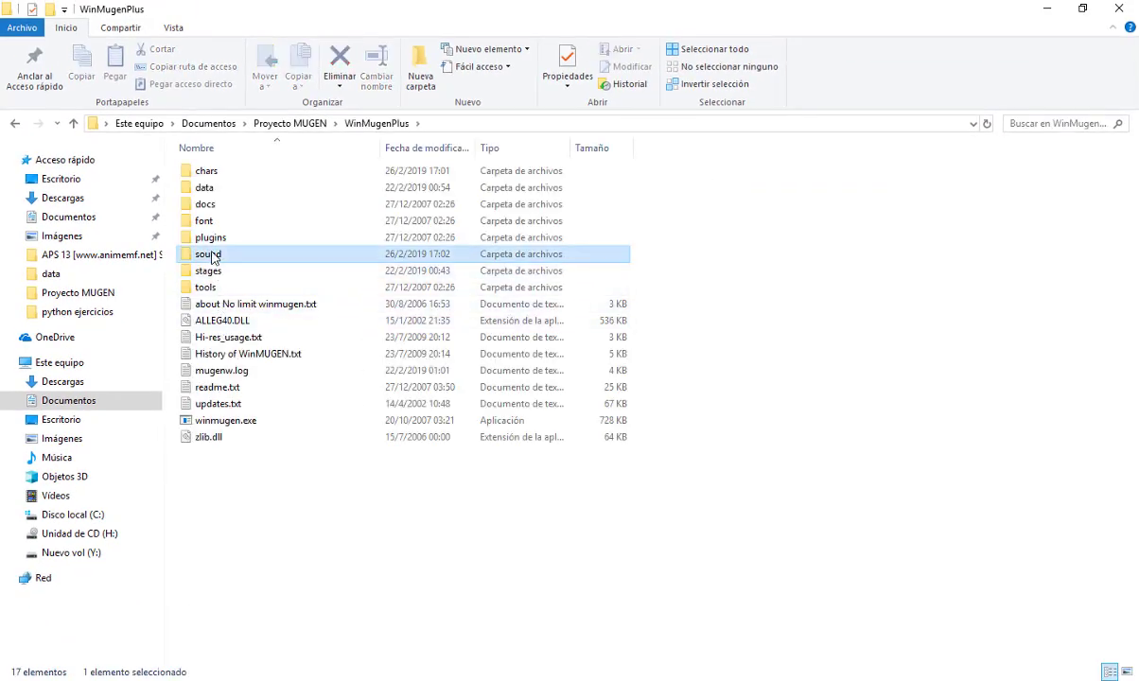
double_click(208, 254)
double_click(214, 173)
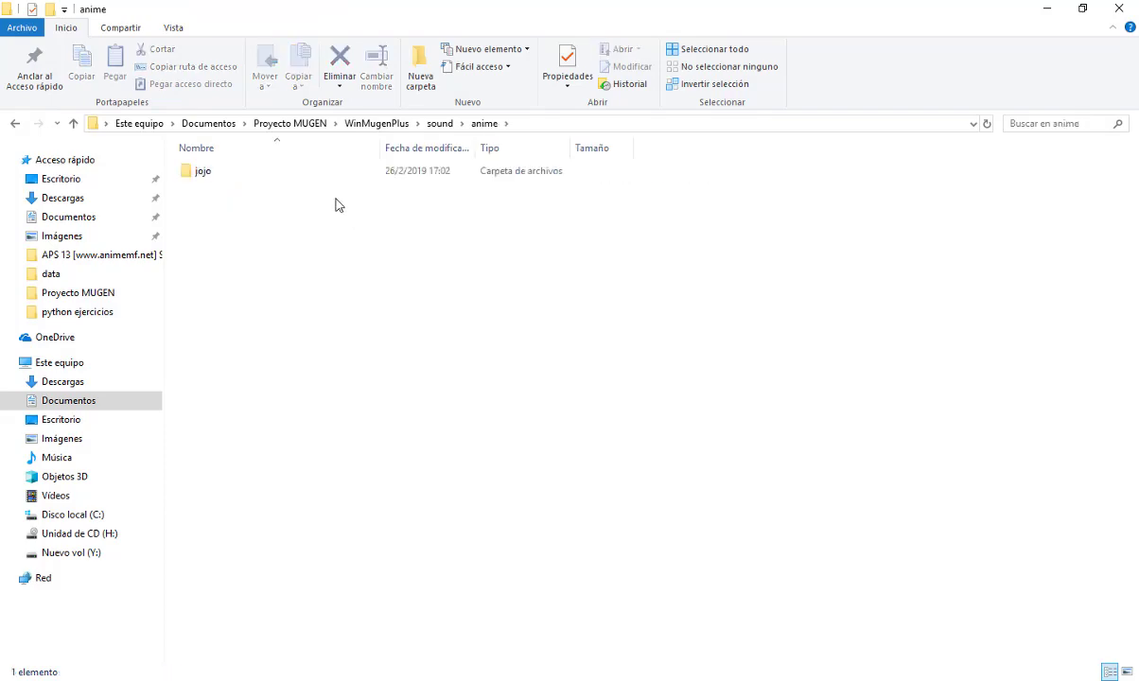
click(227, 176)
double_click(227, 175)
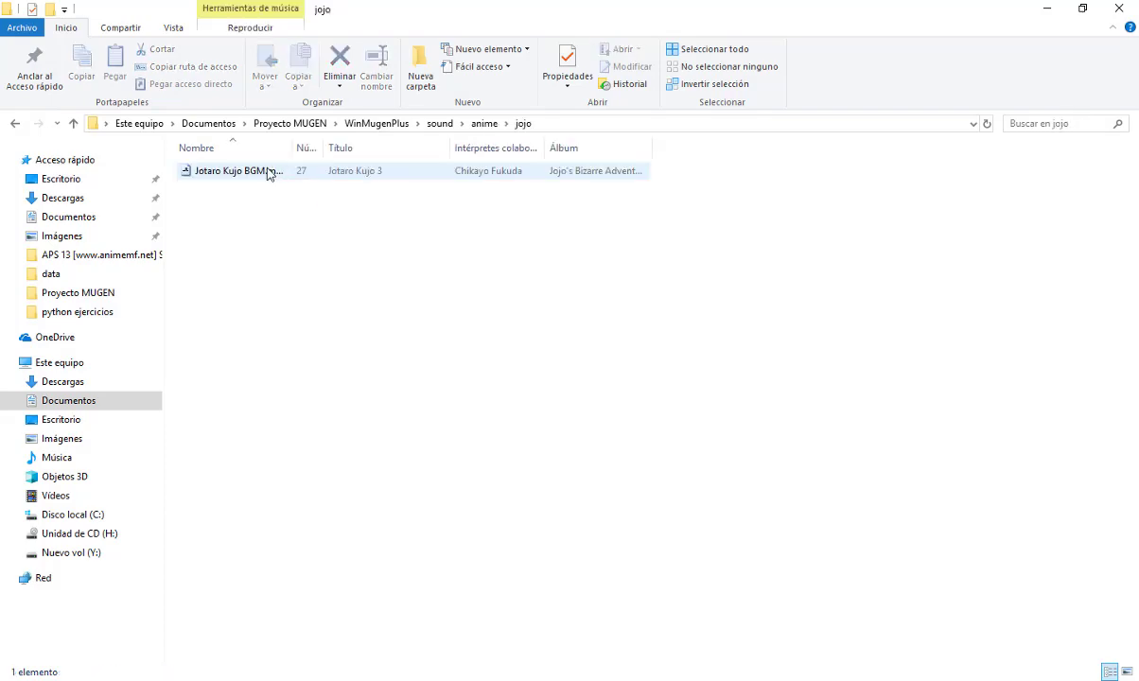
- Rename the Jotaro Kujo BGM.mp3 file in the jojo sound folder to JotaroKujo.mp3
click(266, 174)
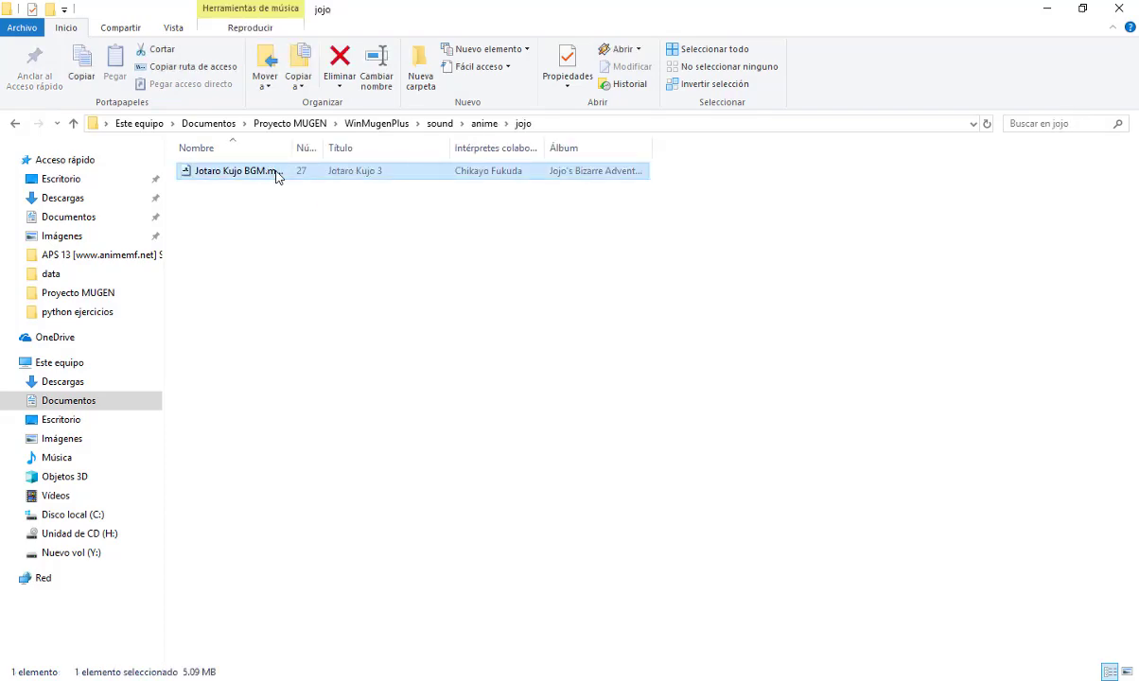
click(229, 173)
click(230, 180)
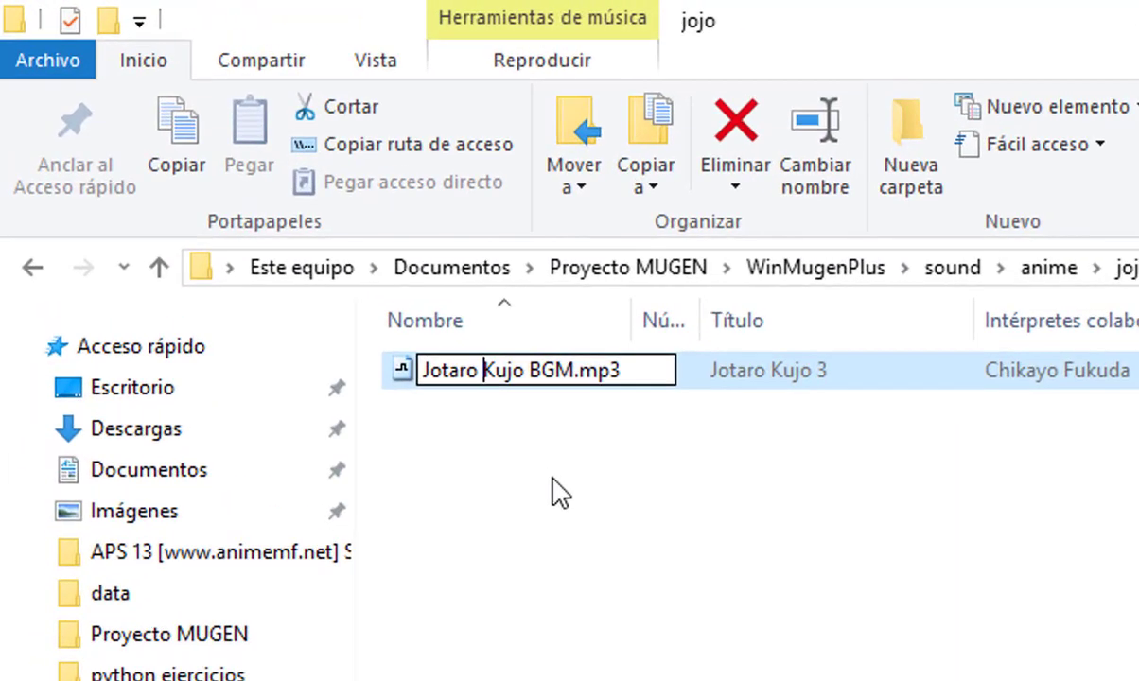
key(BackSpace)
key(Right)
key(Right)
key(Right)
key(Right)
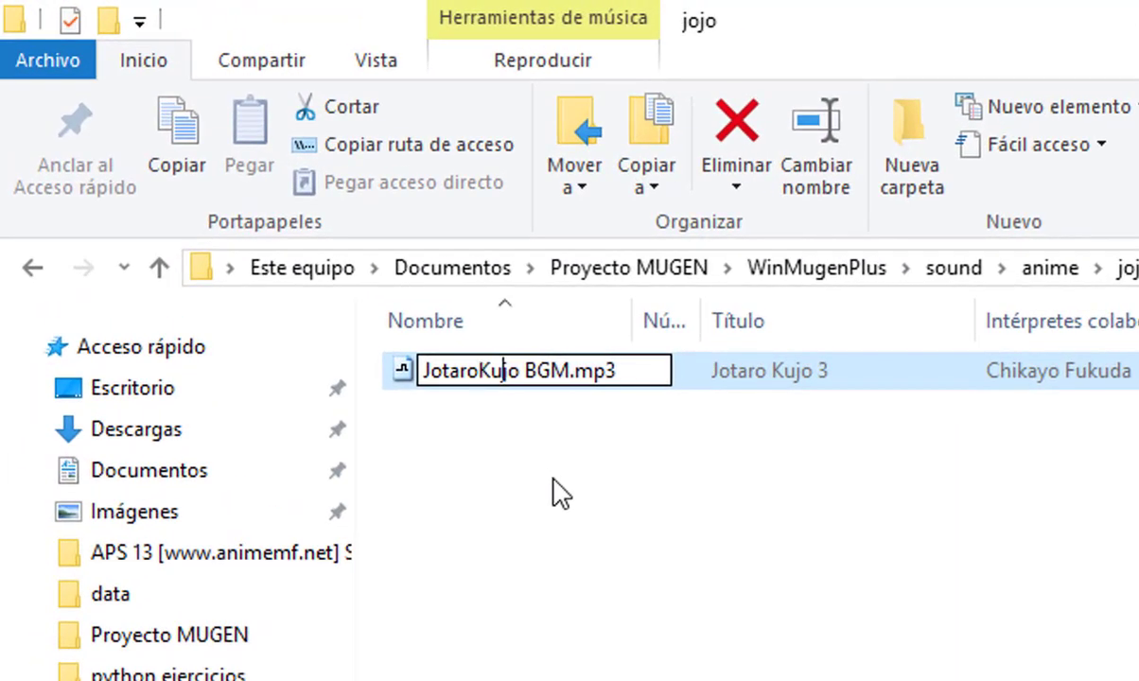
key(Delete)
key(Delete)
key(Delete)
key(Delete)
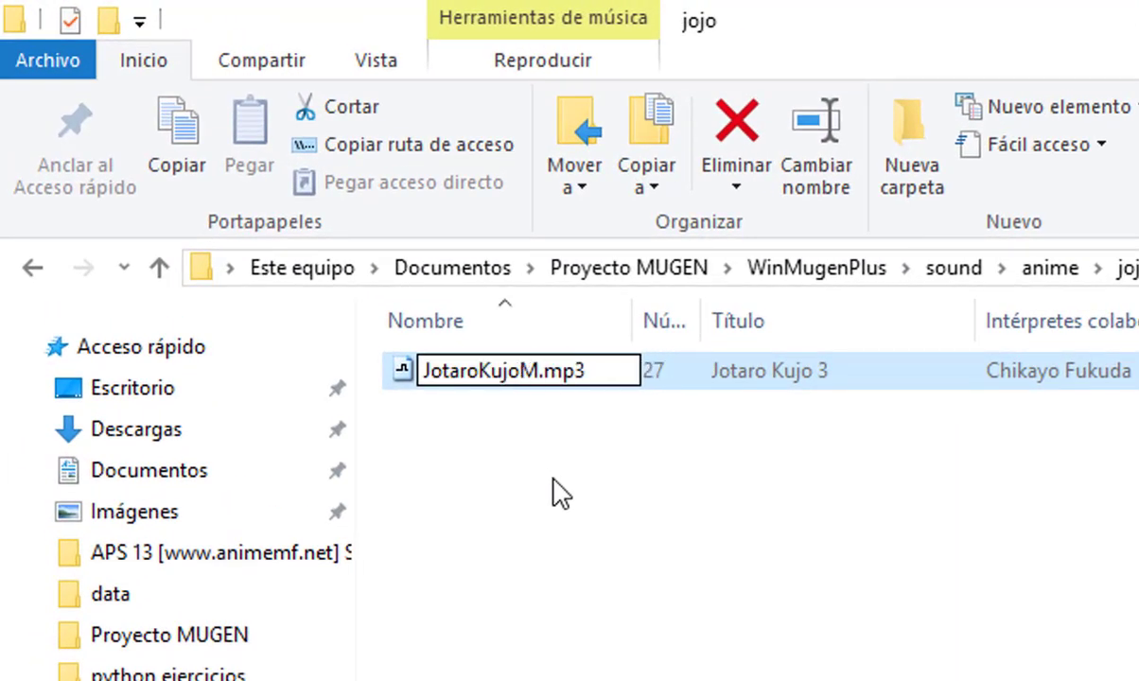
key(Return)
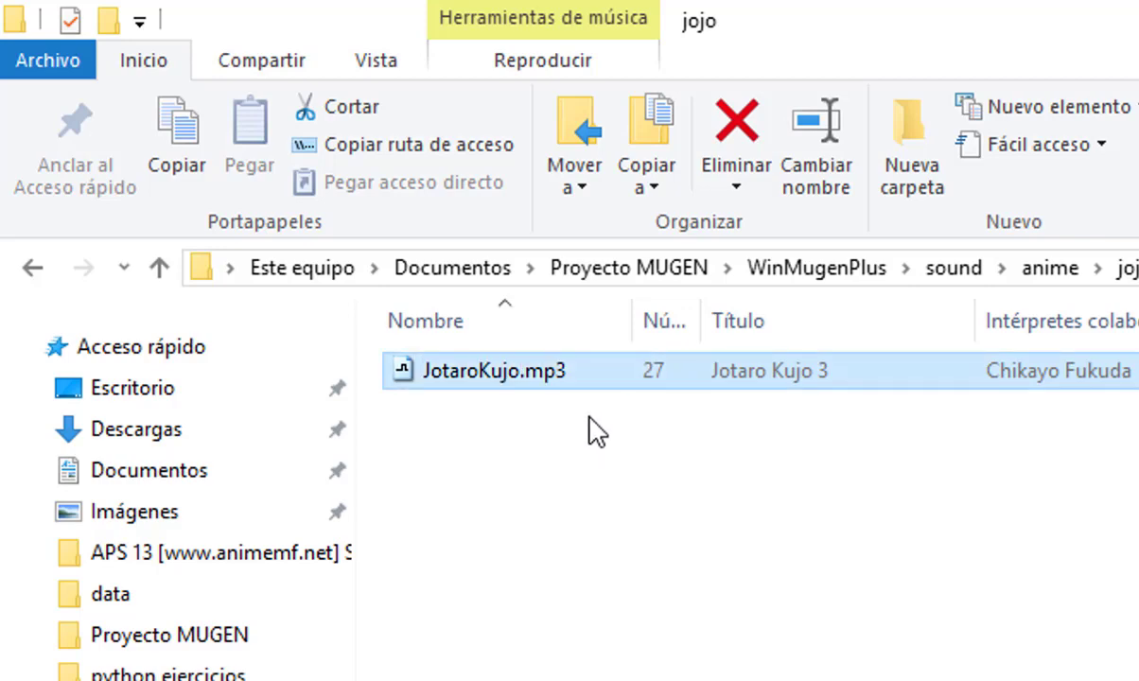
- Copy the full name JotaroKujo.mp3 and replace Galford-Tuna.mp3 with it on the jotaro line in select.def
click(515, 379)
key(End)
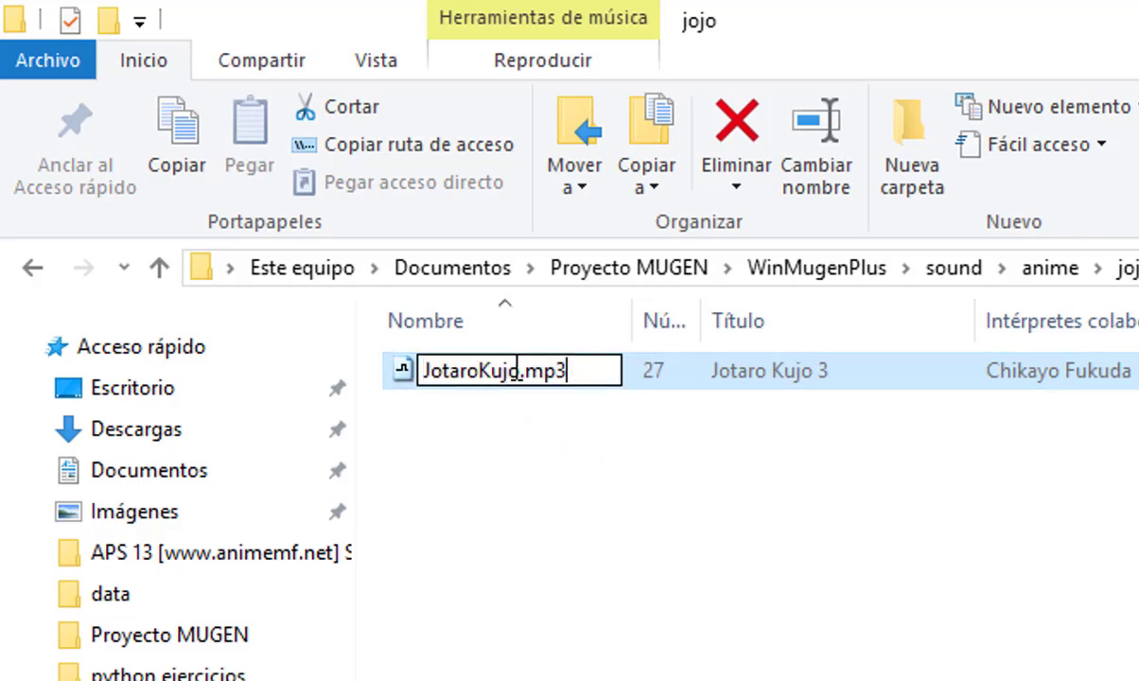
key(ctrl+a)
key(ctrl+c)
click(895, 666)
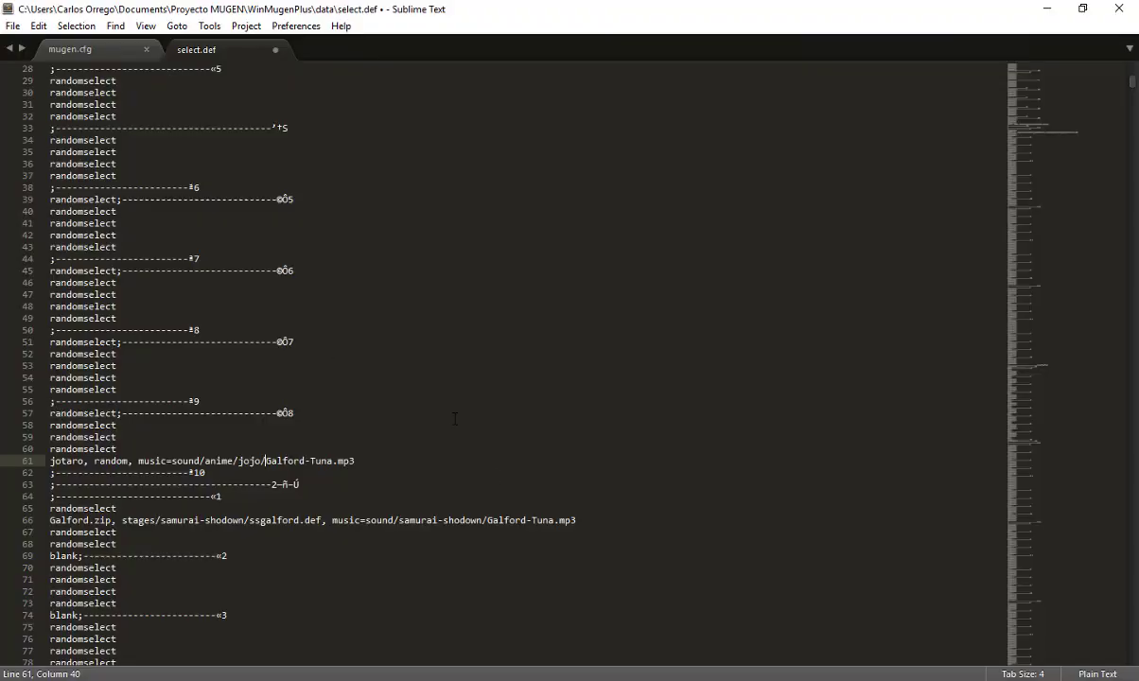
drag(266, 462, 322, 462)
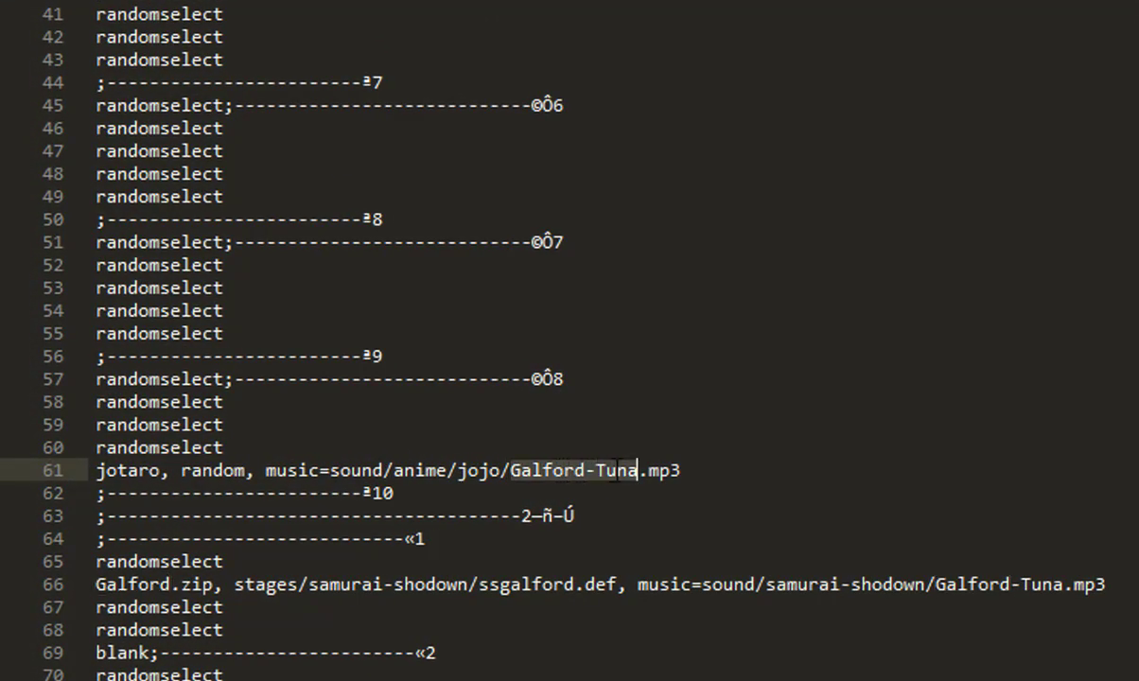
drag(617, 470, 679, 470)
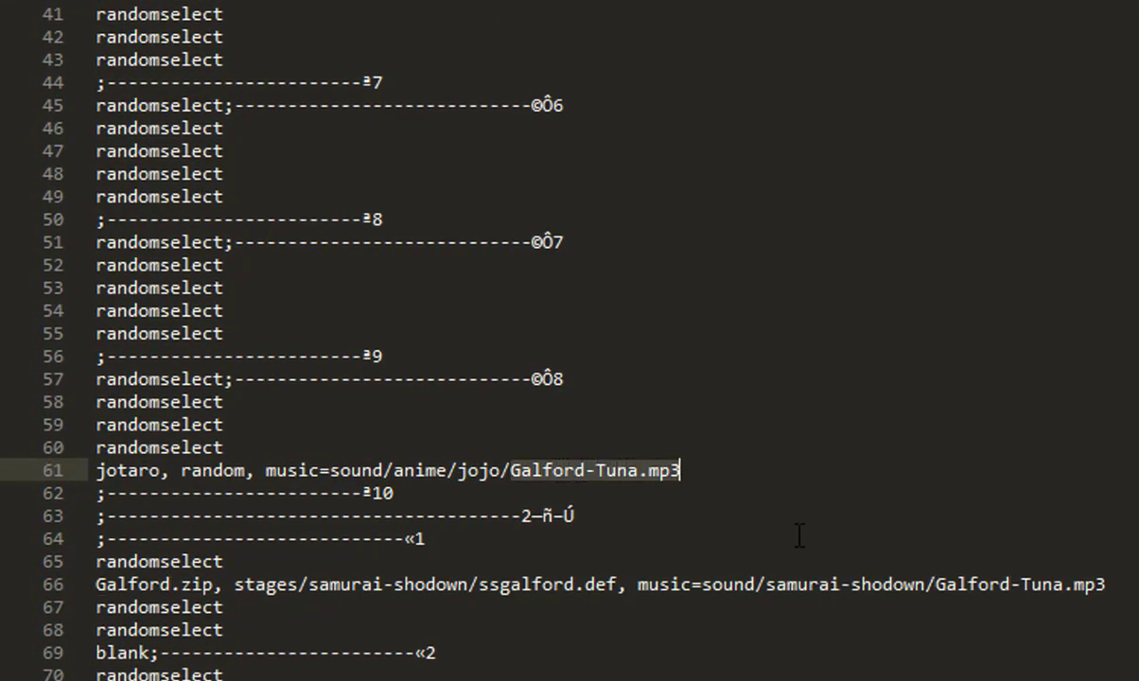
key(ctrl+v)
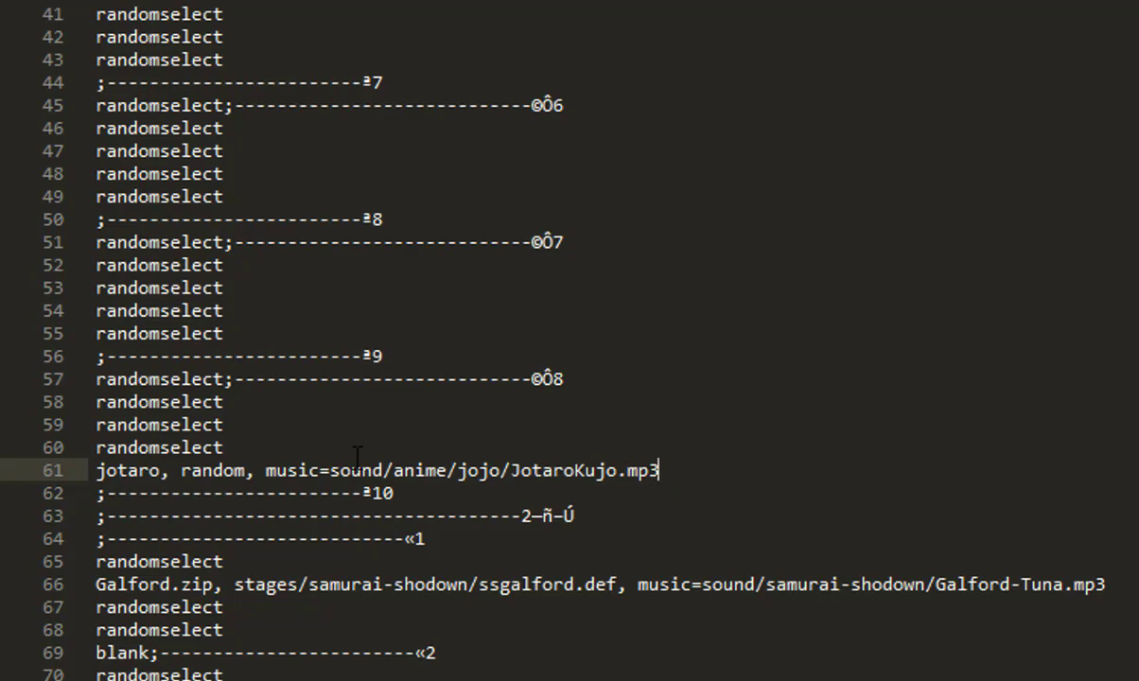
double_click(213, 470)
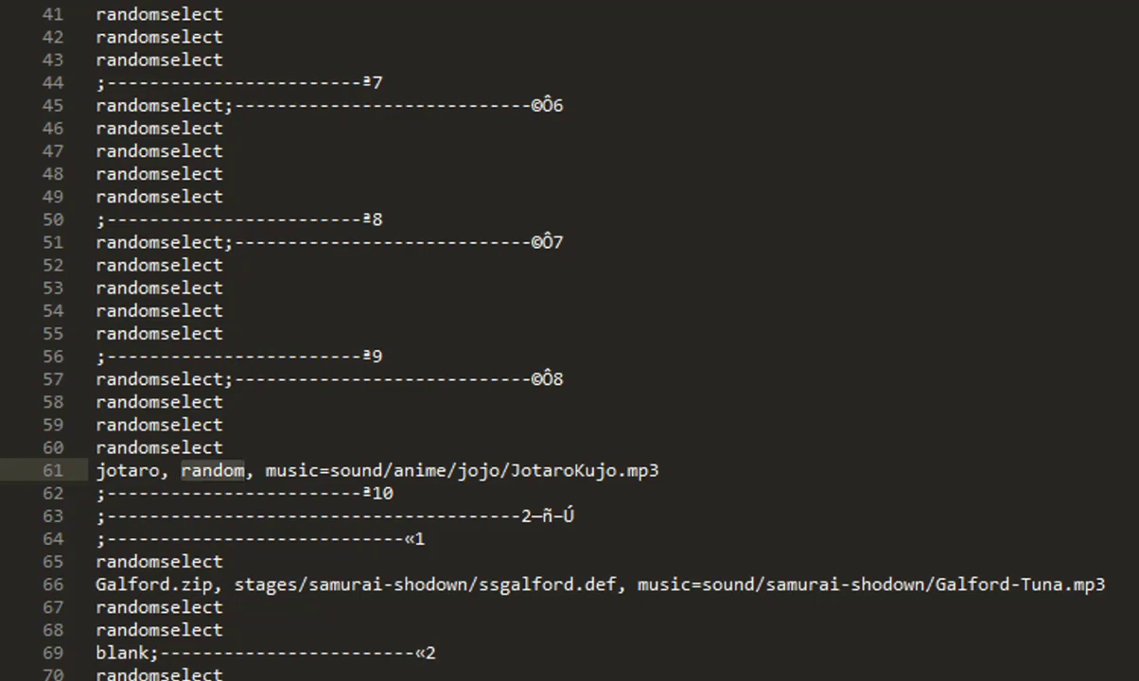
scroll(567, 341, up, 9)
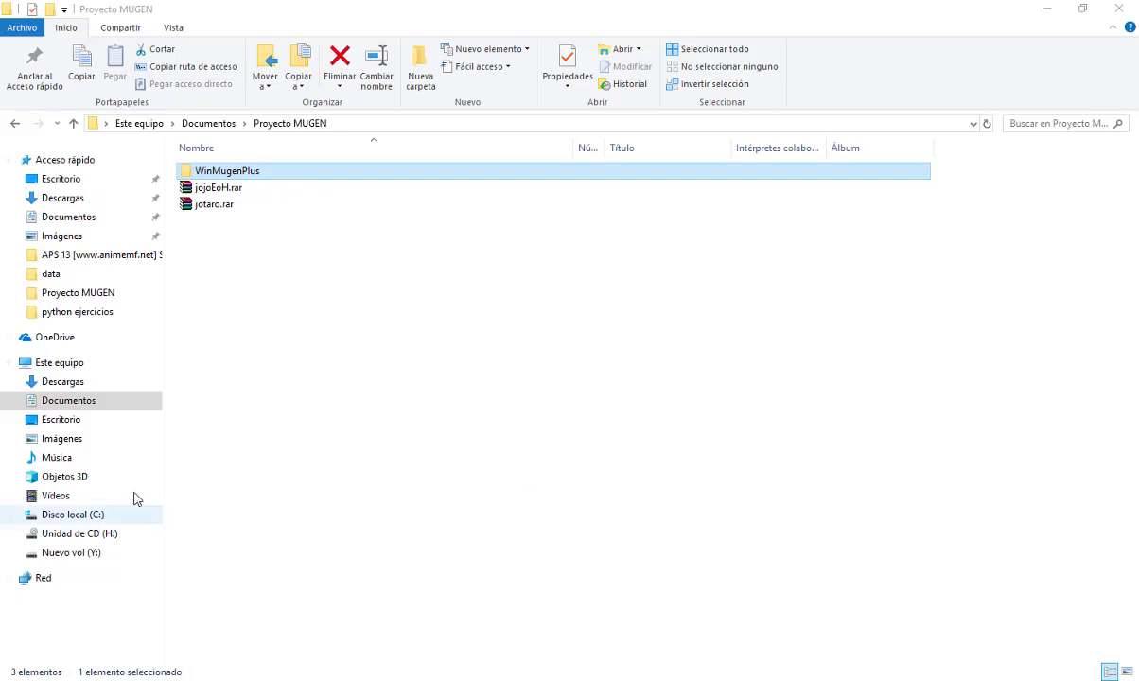
- Examine the metadata and preview image of the Eyes of Heaven stage on its mugenarchive download page in the browser
click(224, 190)
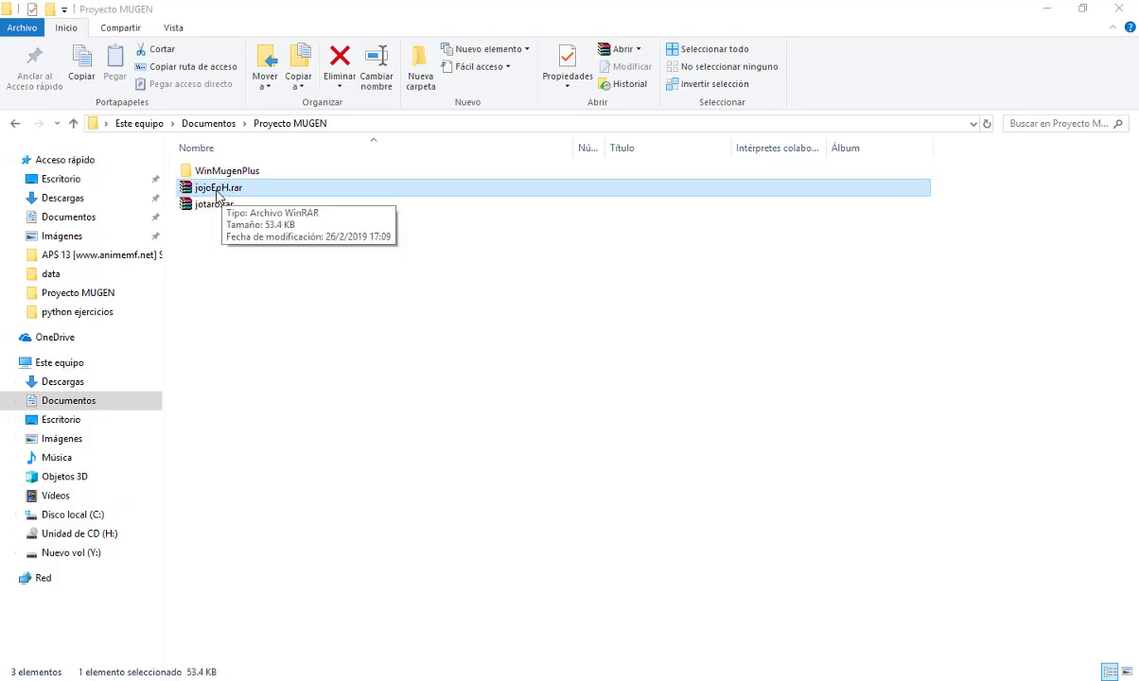
click(280, 680)
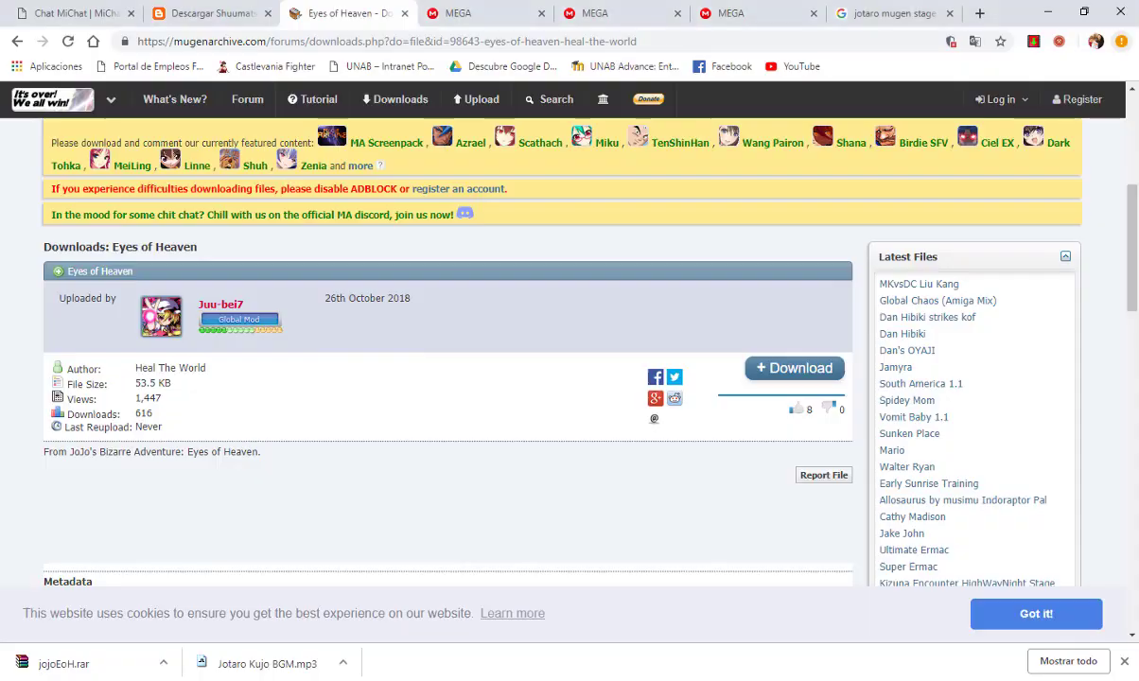
scroll(212, 562, up, 4)
scroll(212, 562, down, 9)
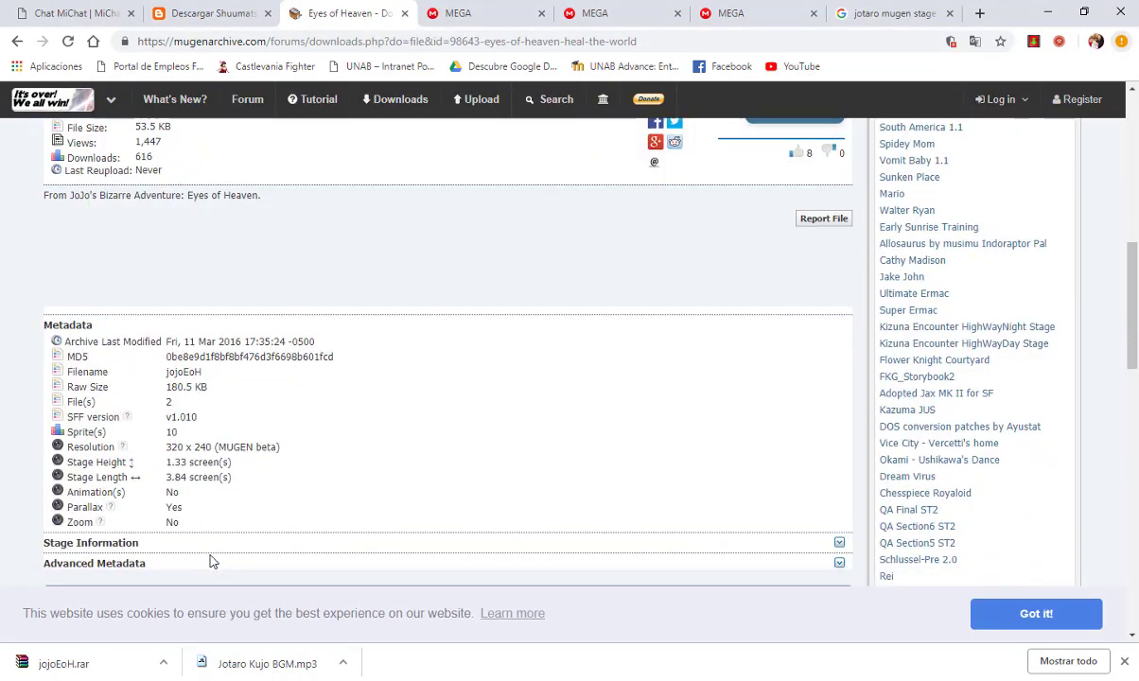
scroll(212, 562, down, 2)
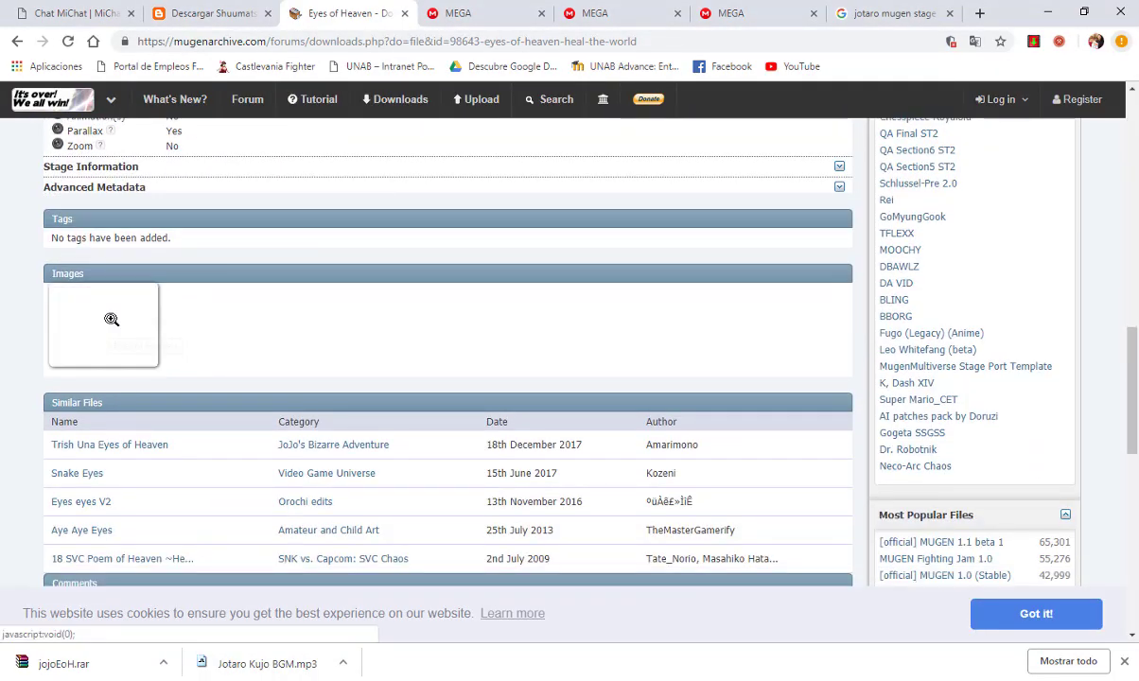
click(106, 326)
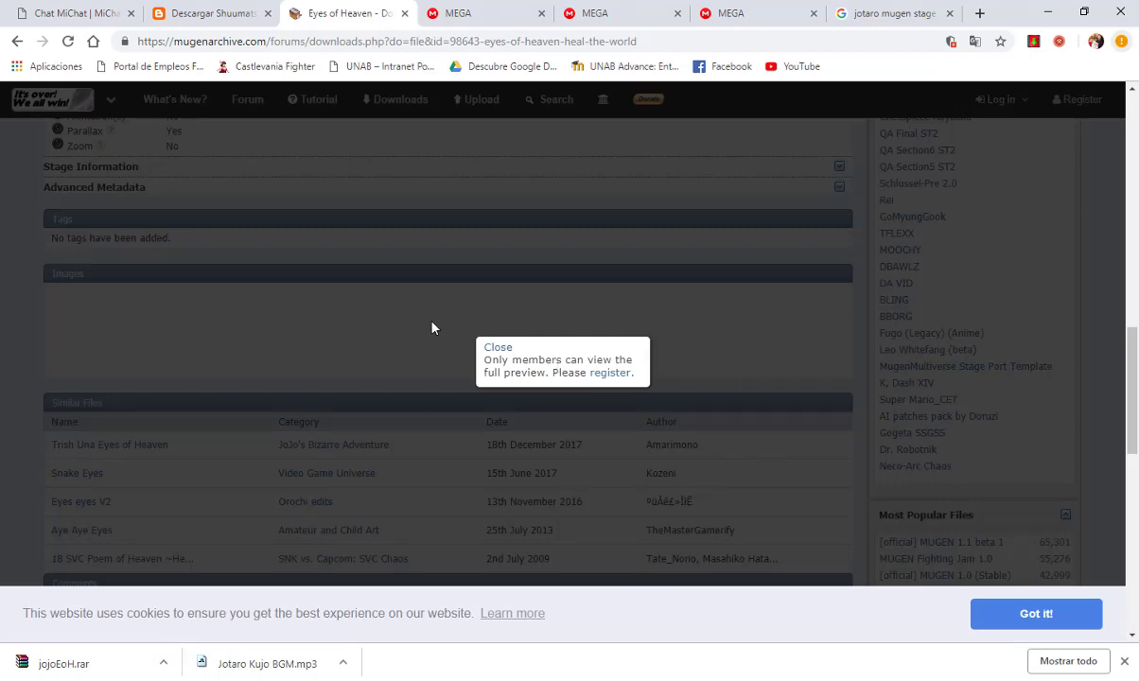
click(499, 347)
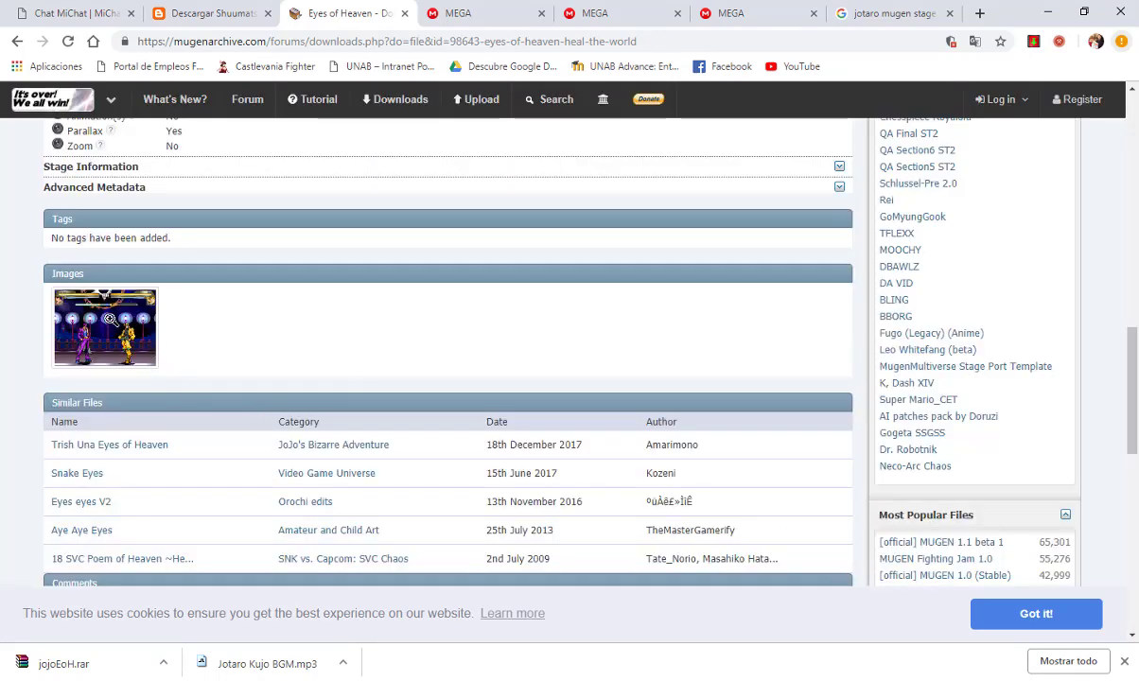
scroll(496, 365, up, 3)
click(1040, 10)
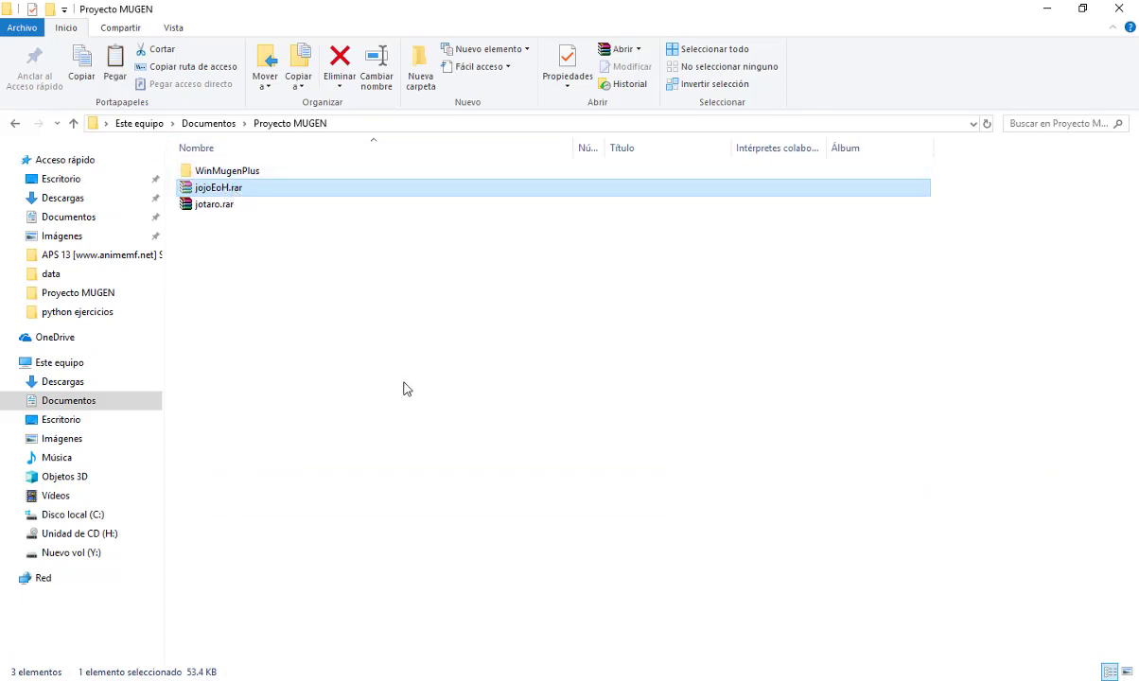
- Create a folder named anime in the WinMugenPlus stages folder
click(241, 171)
double_click(241, 170)
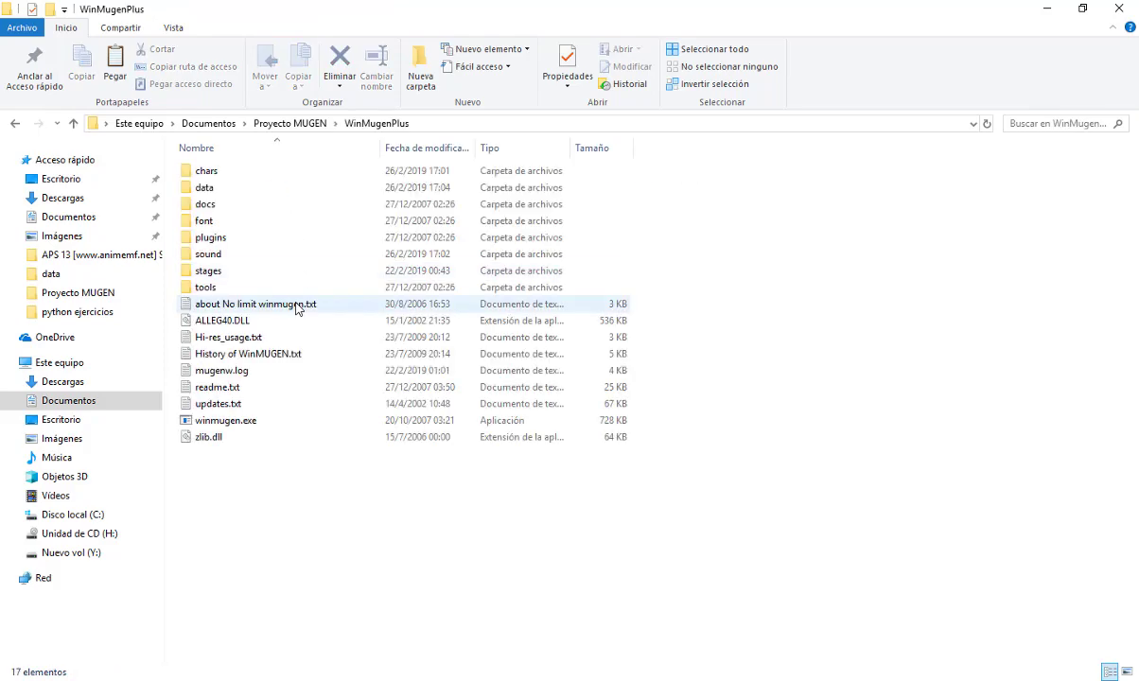
double_click(241, 274)
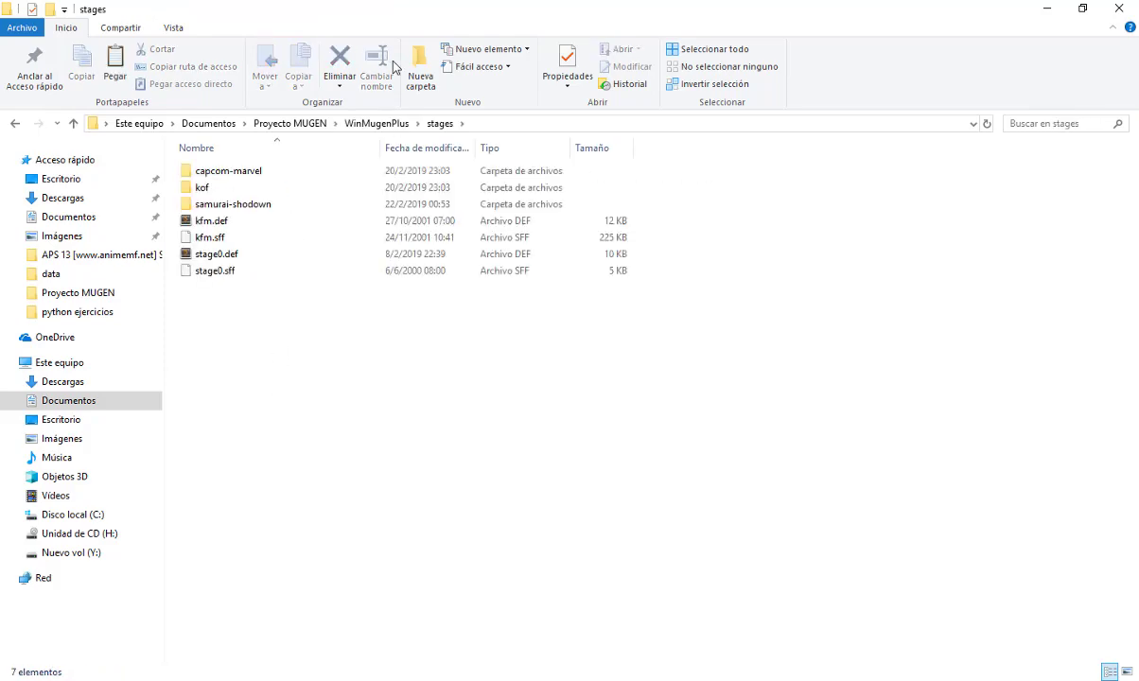
click(423, 83)
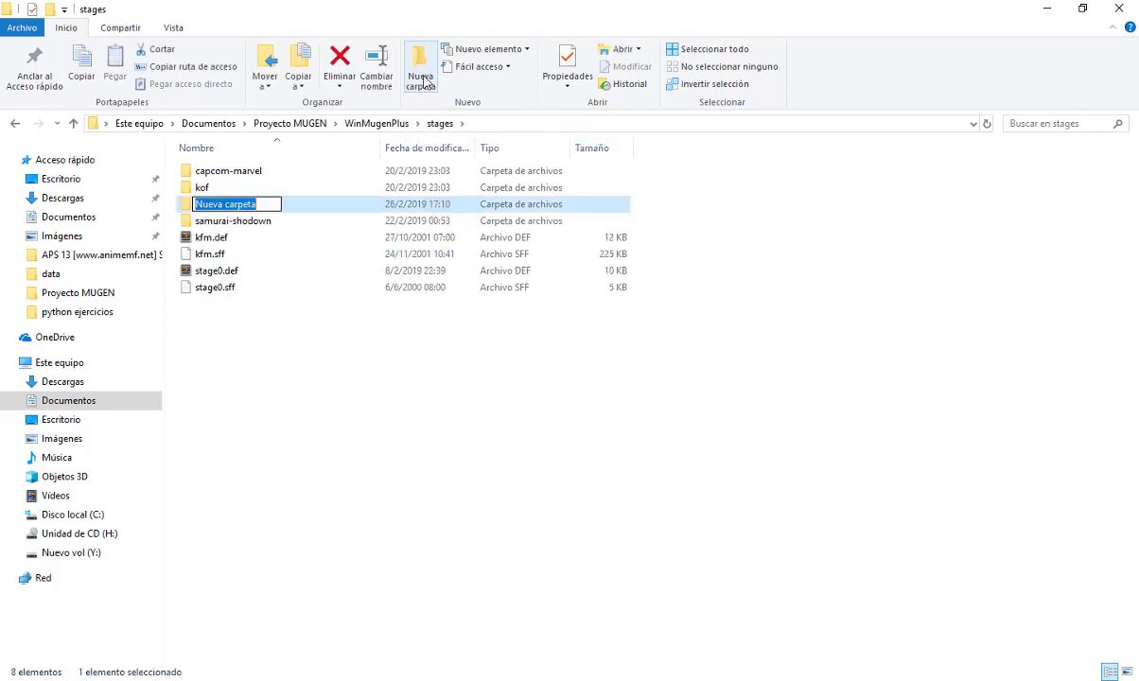
text(anime)
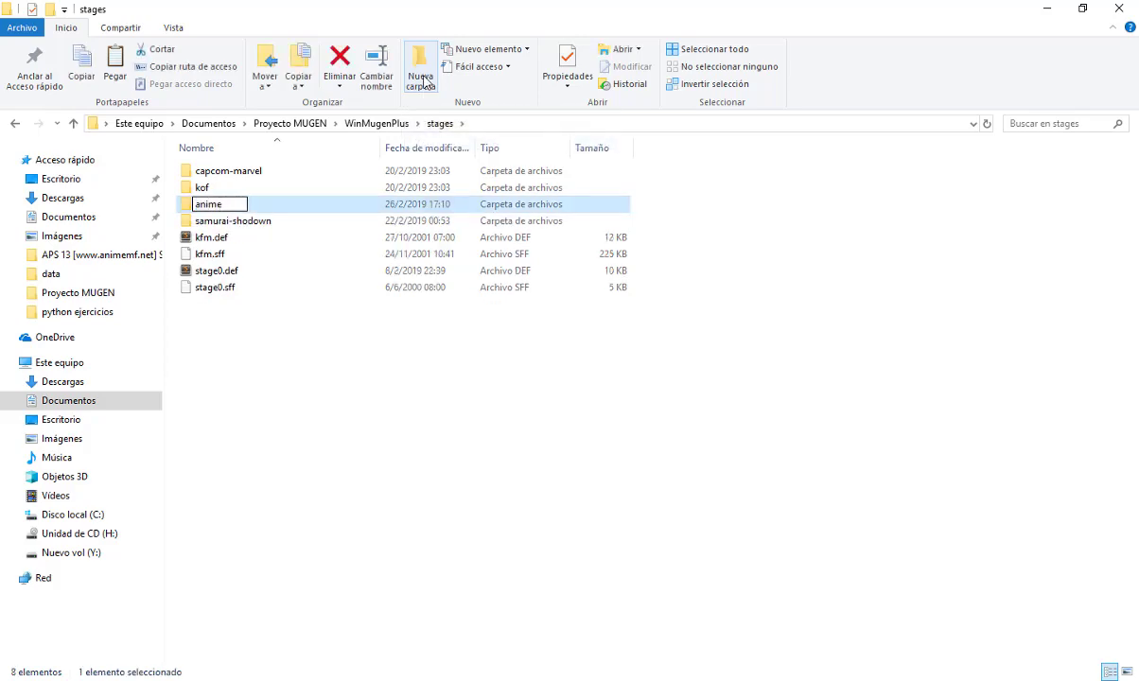
key(Return)
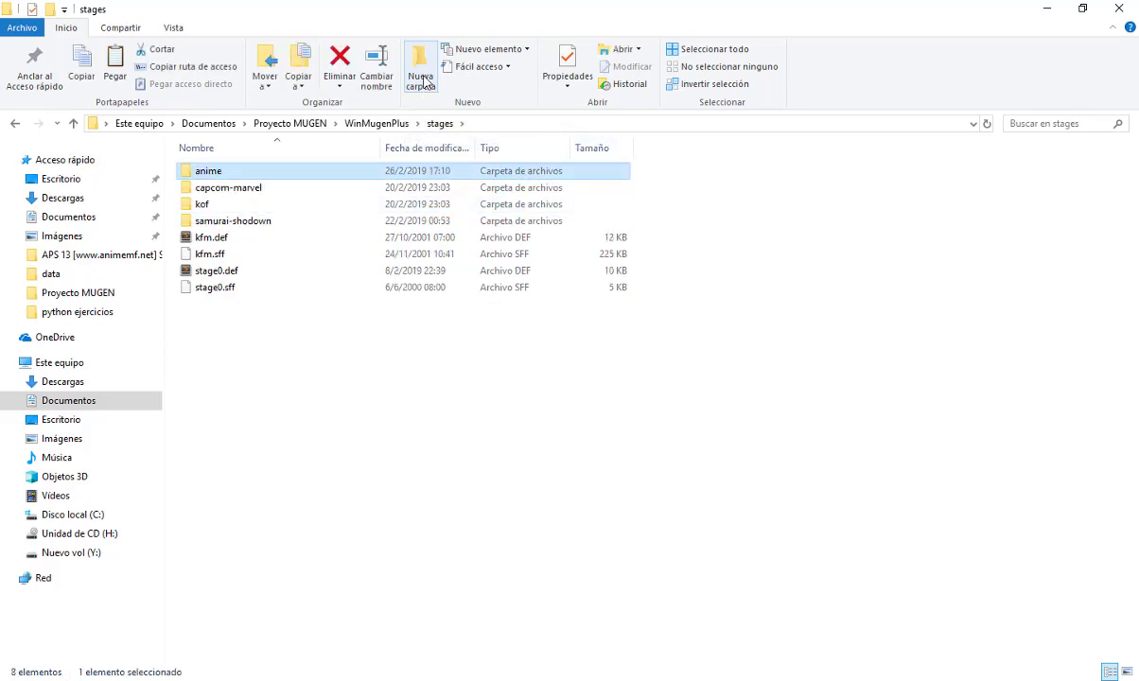
- Create a folder named jojo inside stages/anime and open it
key(Return)
click(430, 83)
text(jojo)
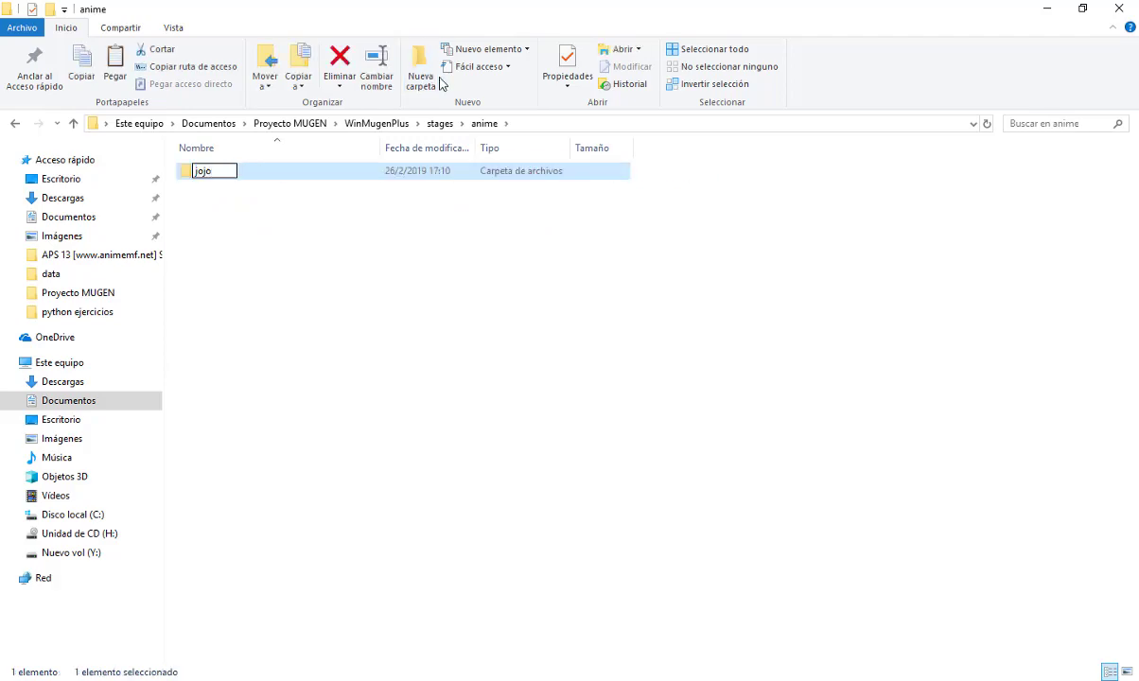
key(Return)
key(Return)
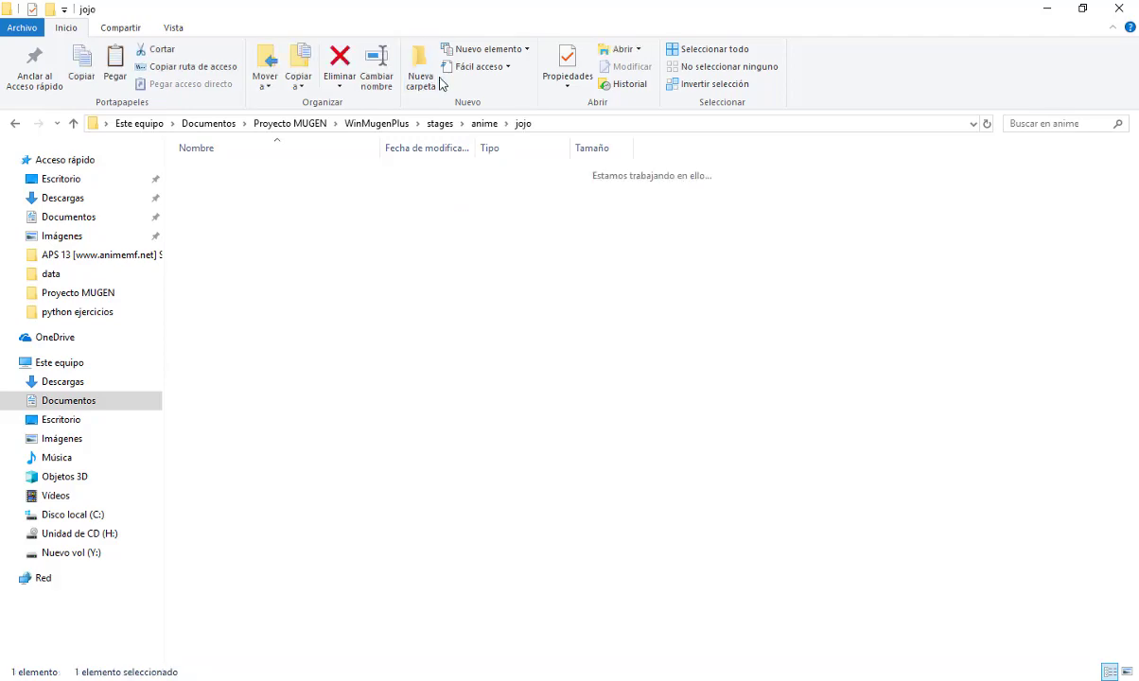
- Move jojoEoH.rar into the stages/anime/jojo folder and extract jojoEoH.def and jojoEoH.sff there
right_click(379, 289)
click(461, 422)
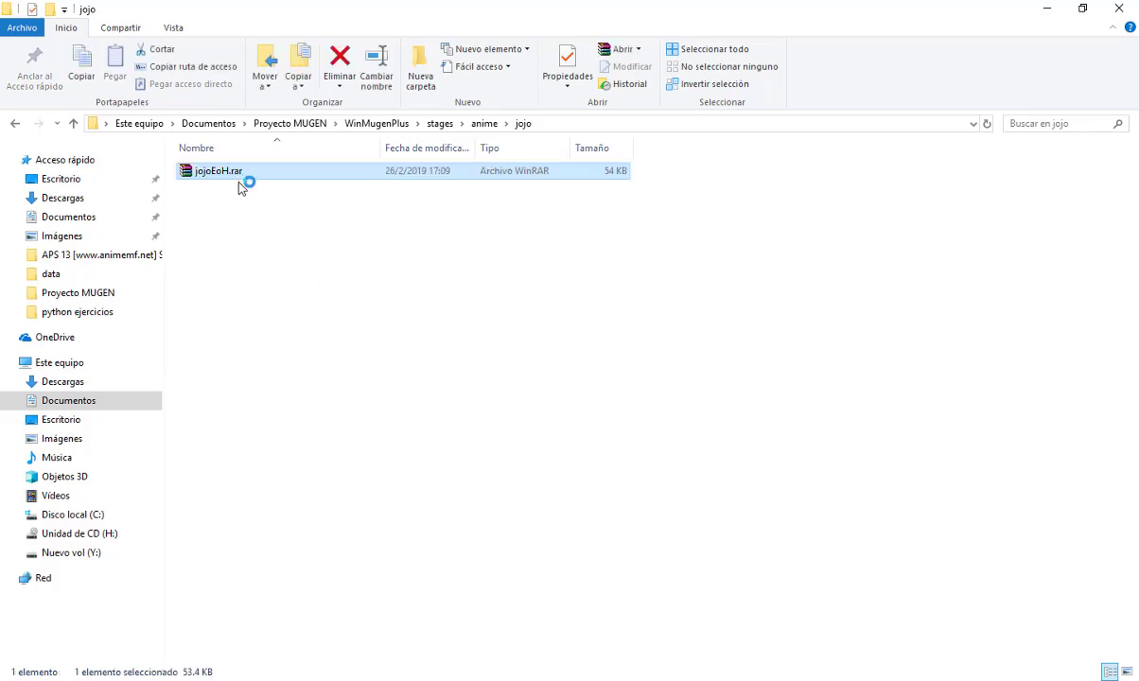
drag(335, 257, 214, 226)
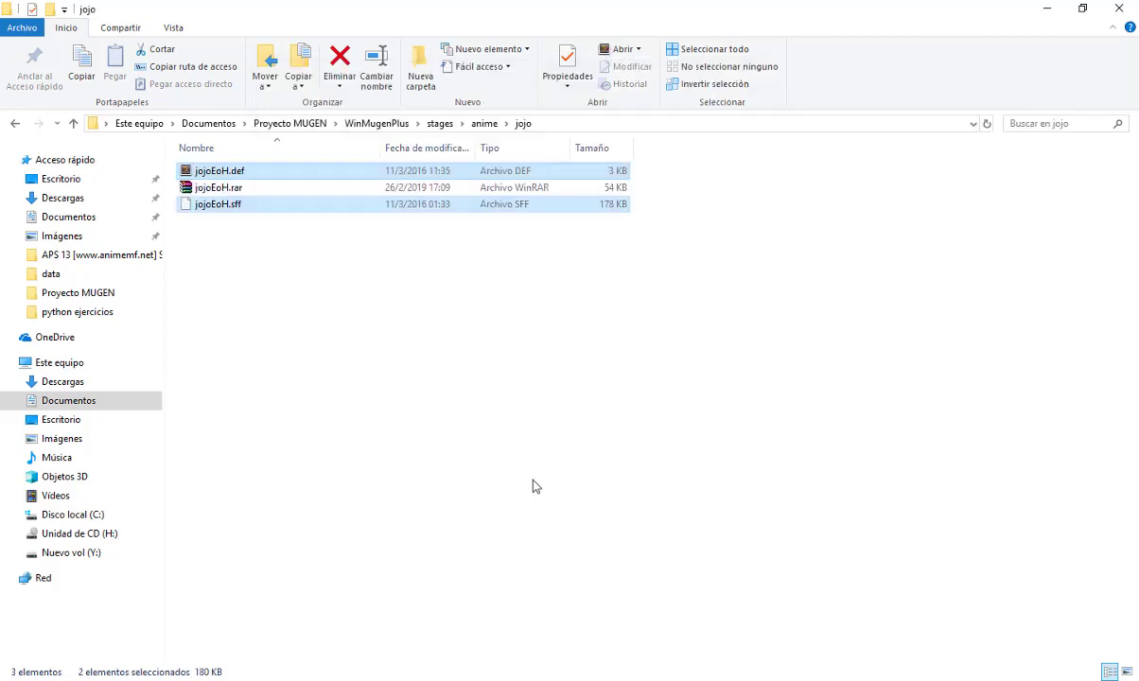
click(679, 675)
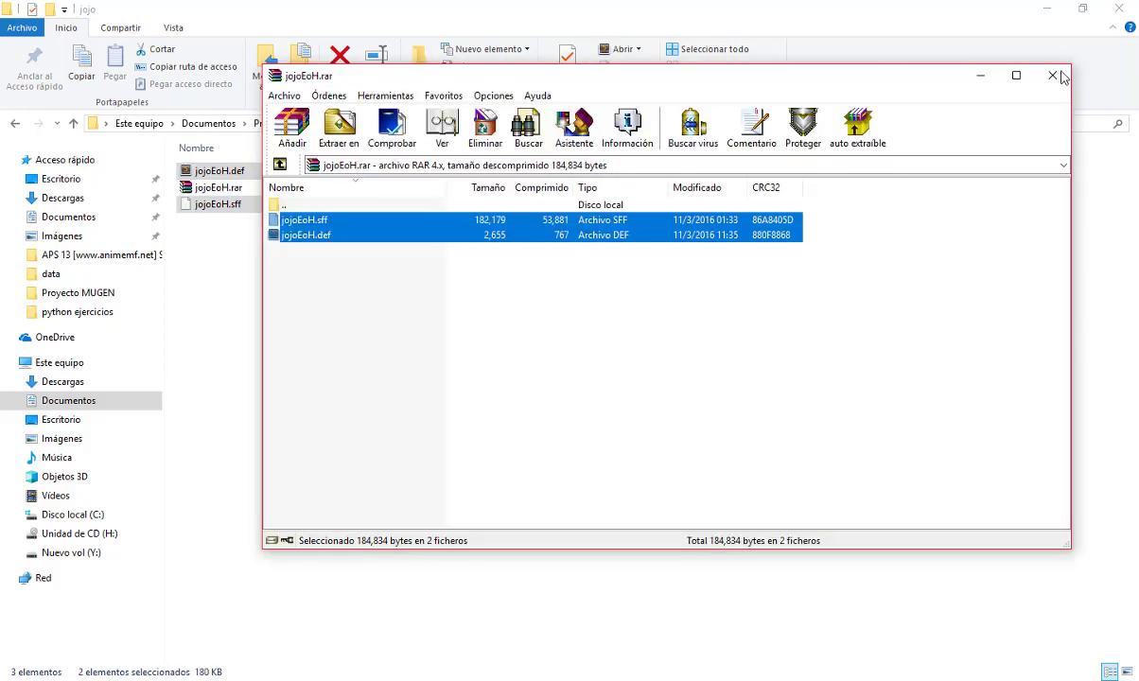
click(1006, 64)
click(227, 188)
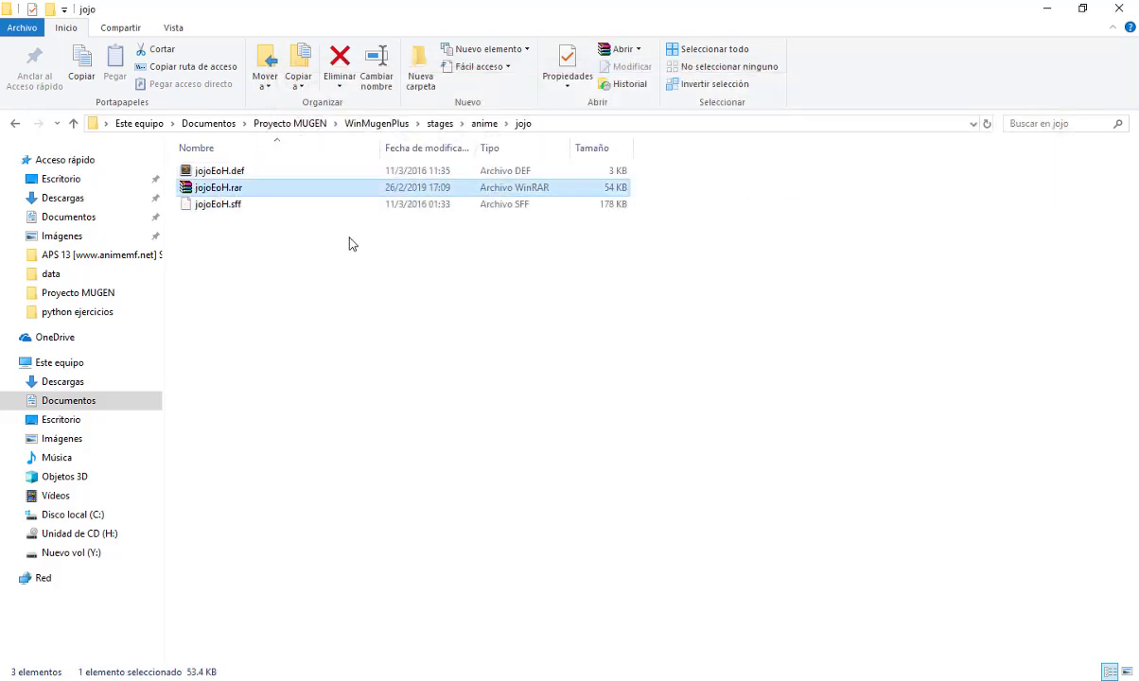
- Delete jojoEoH.rar from the stages/anime/jojo folder and copy the full file name of jojoEoH.def
key(Delete)
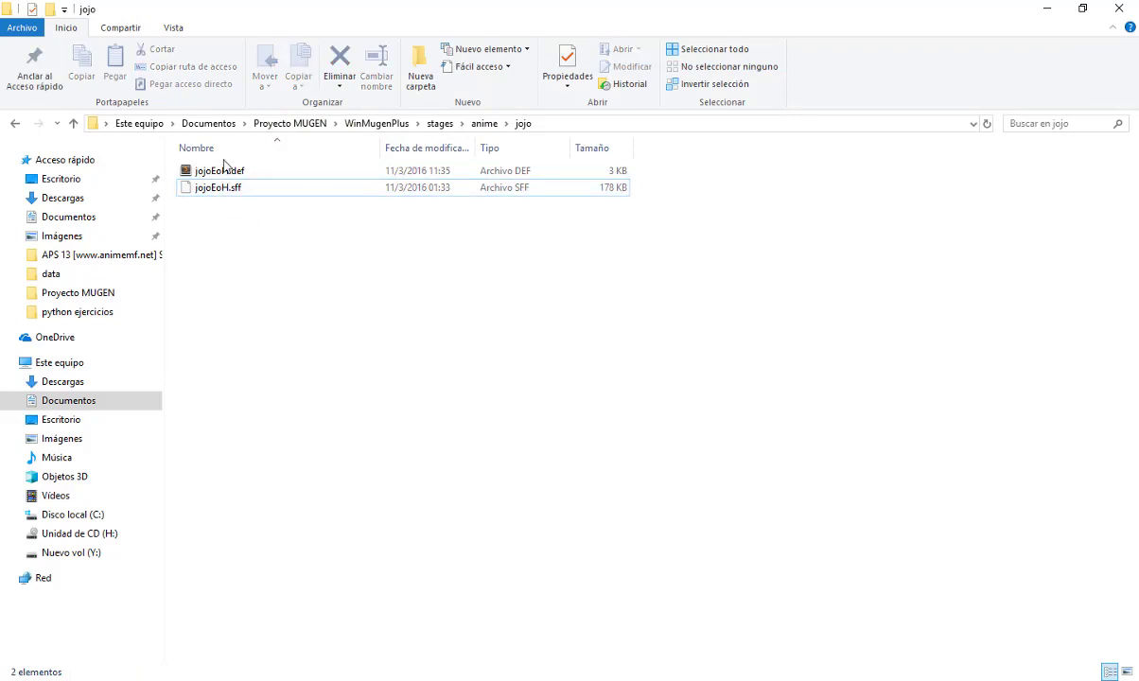
click(255, 179)
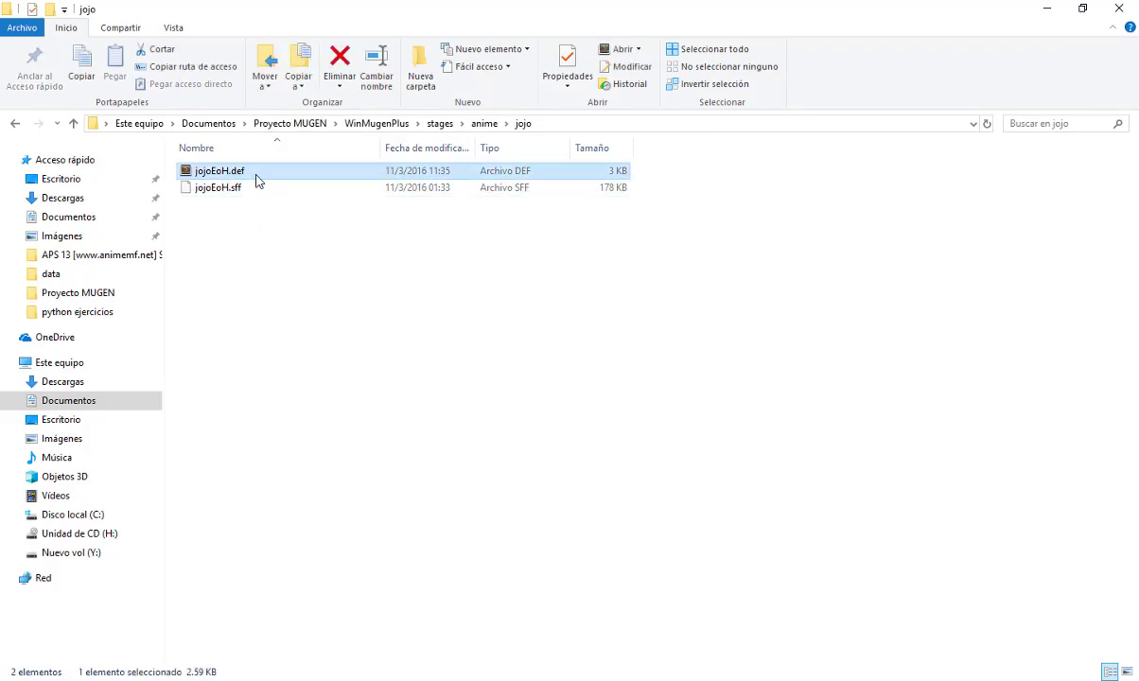
click(244, 173)
key(ctrl+a)
key(ctrl+c)
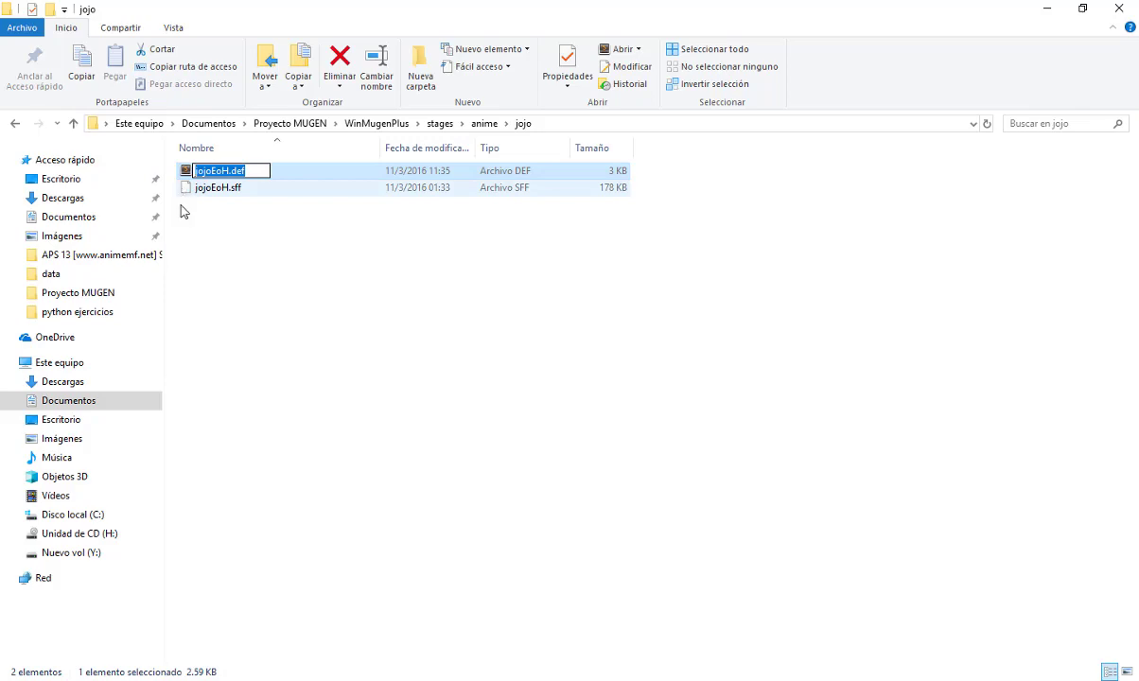
key(Escape)
click(307, 267)
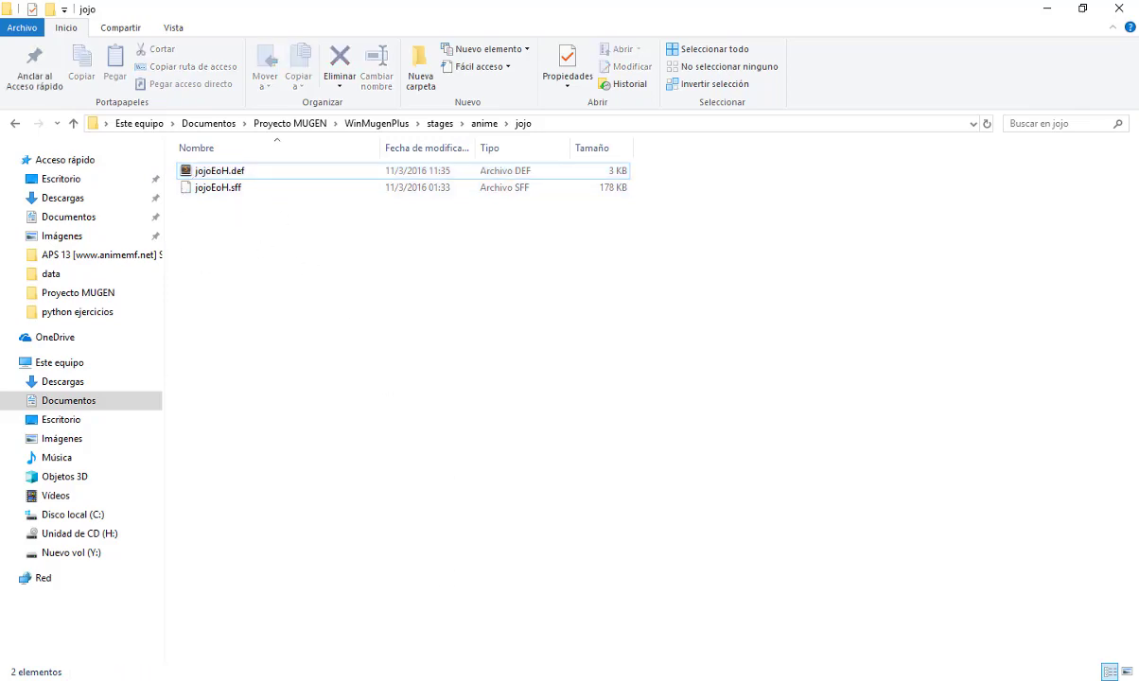
- In select.def, replace random in the jotaro line with the stage path stages/anime/jojo/jojoEoH.def
key(alt+Tab)
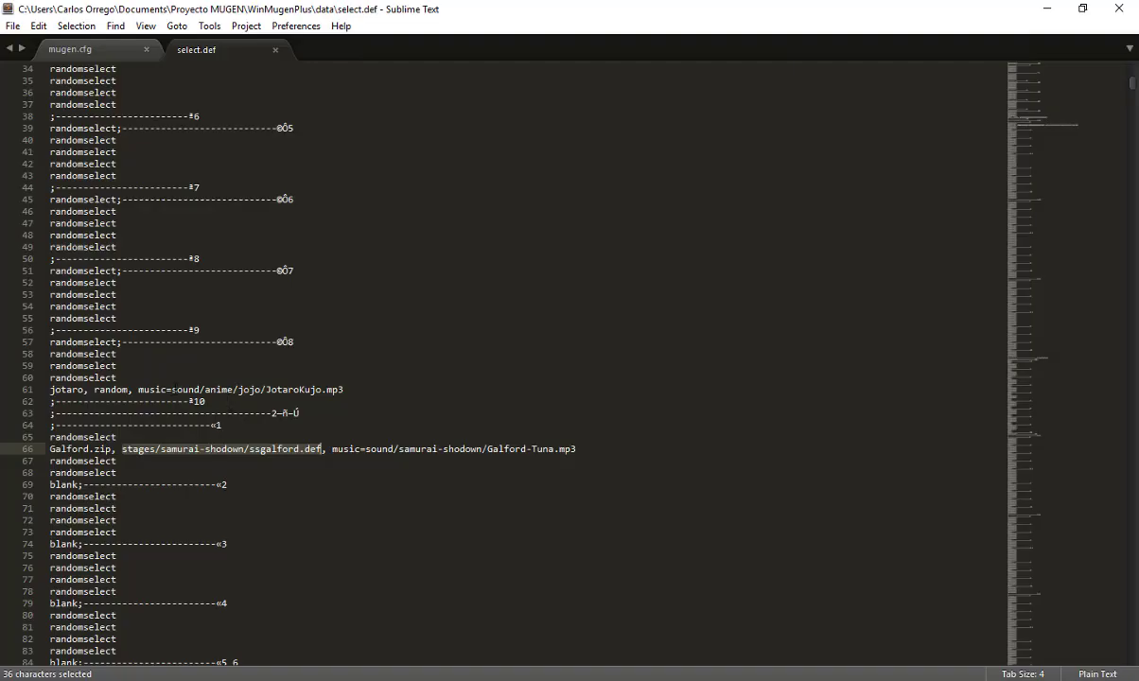
double_click(110, 388)
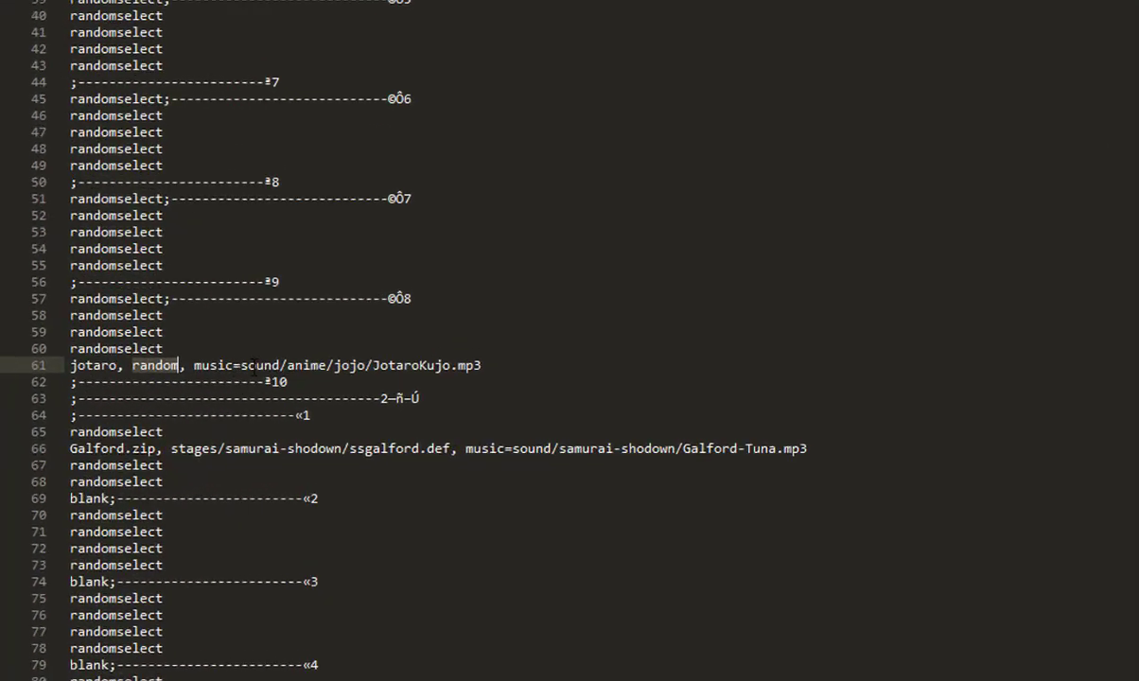
text(stages)
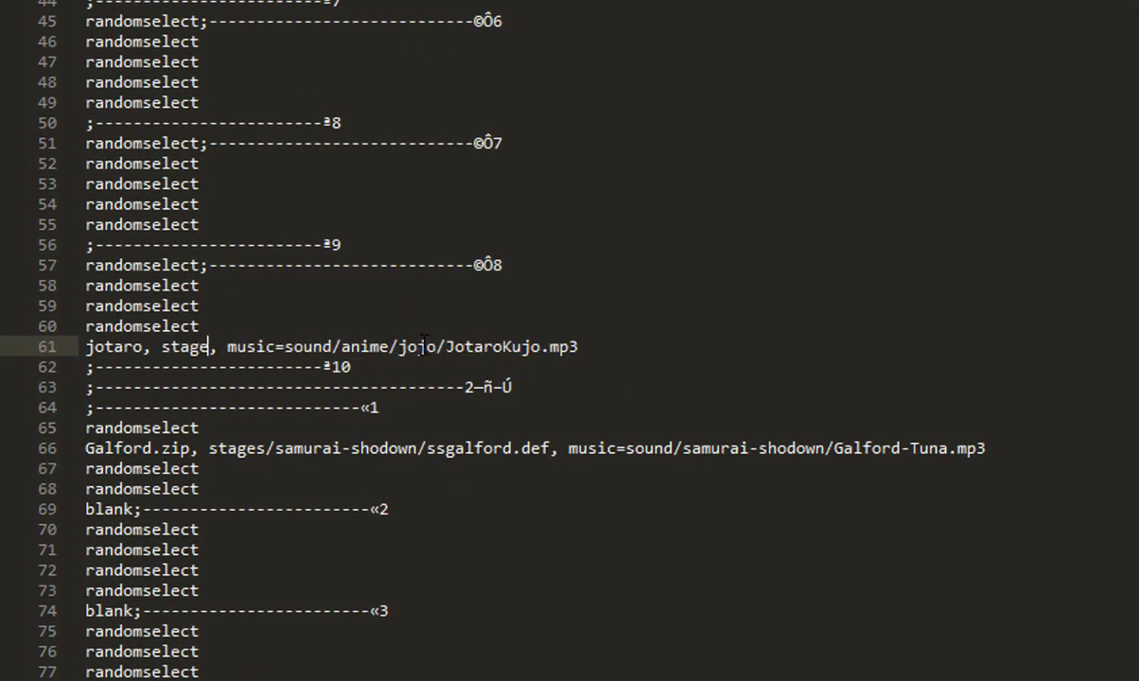
text(/)
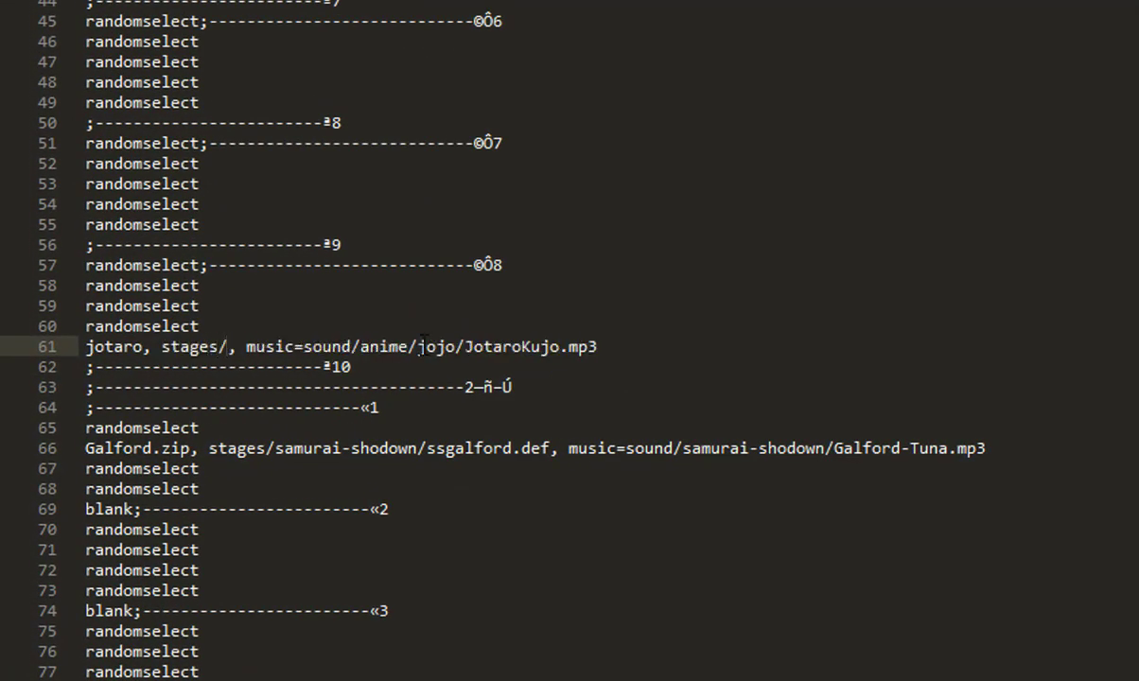
text(anime/jojo)
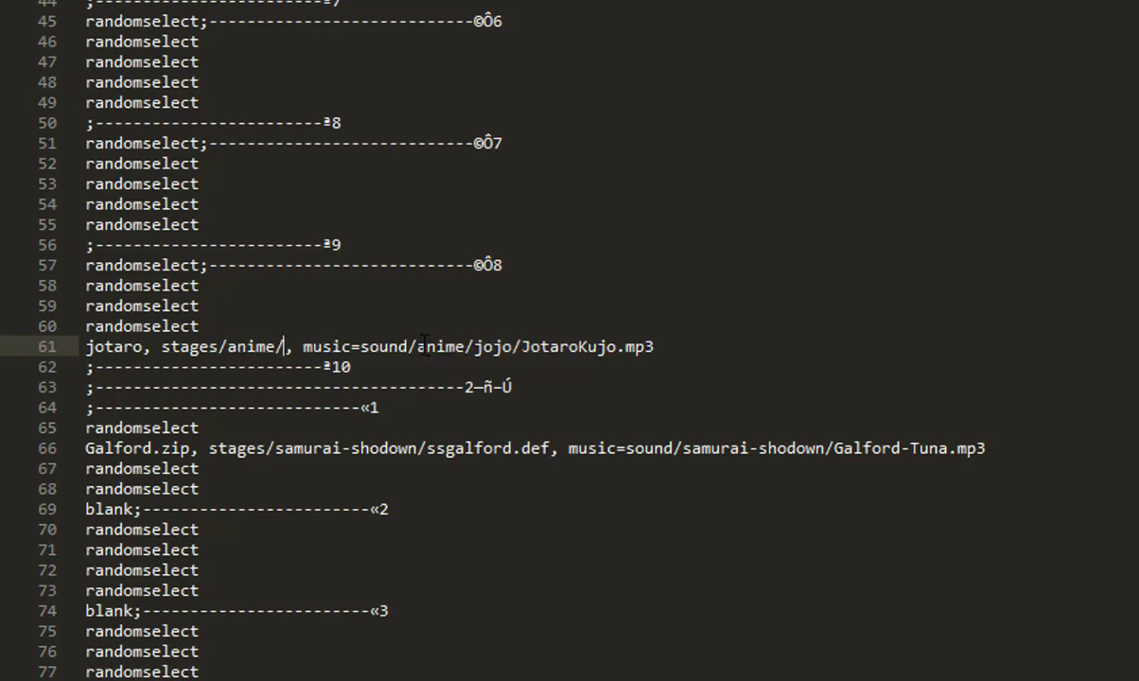
text(/)
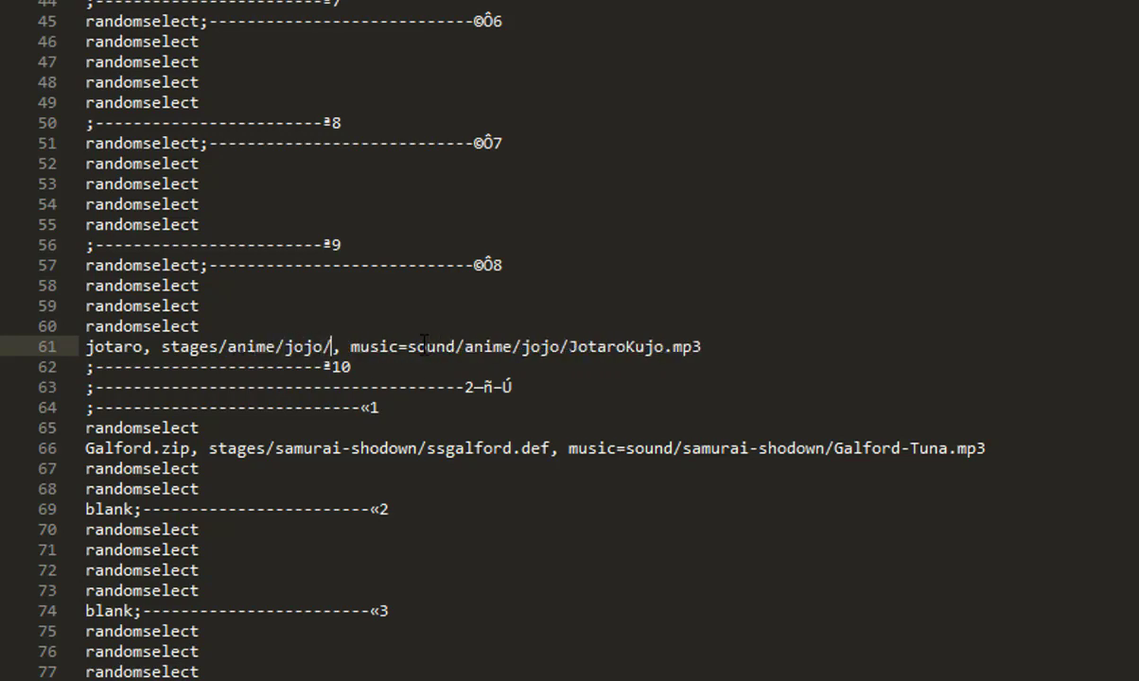
key(ctrl+v)
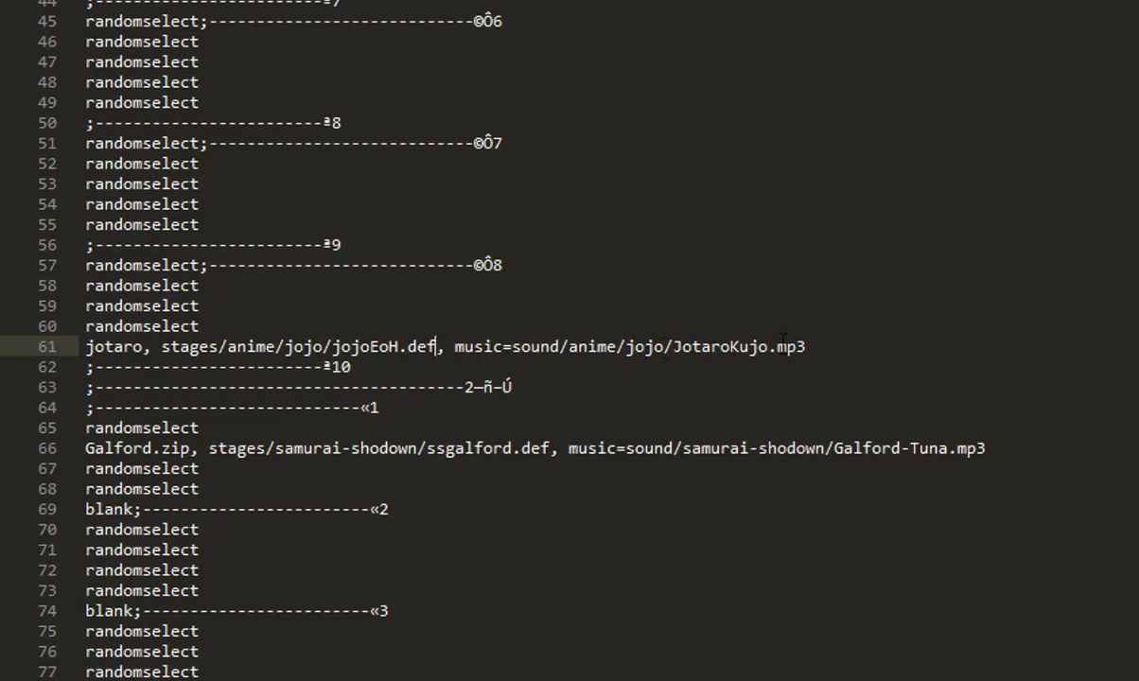
click(107, 345)
drag(107, 346, 781, 347)
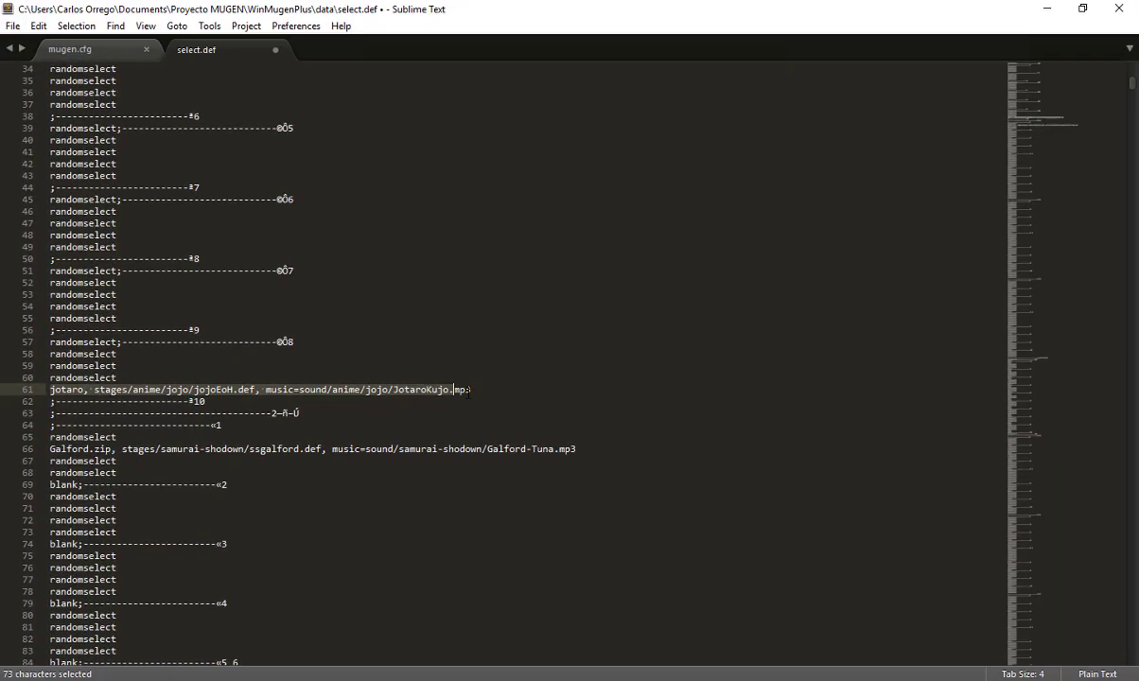
click(529, 391)
- Open jojoEoH.def from the WinMugenPlus stages/anime/jojo folder in Sublime Text and restore its window to a smaller size
key(alt+Tab)
double_click(198, 182)
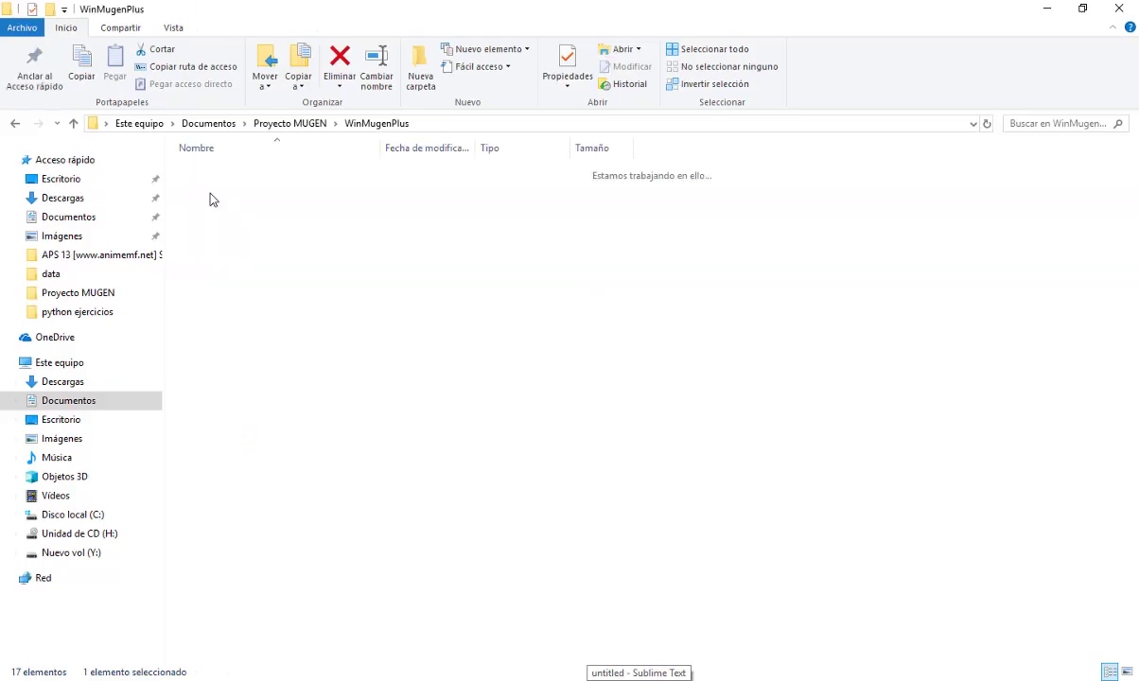
click(376, 123)
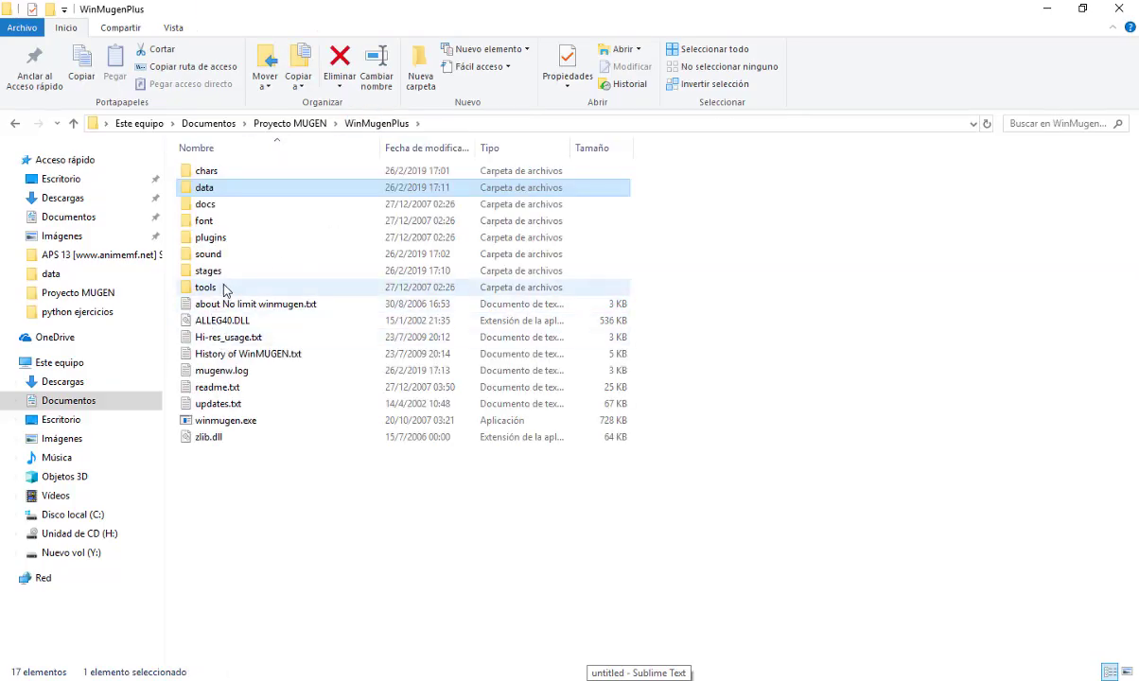
double_click(221, 273)
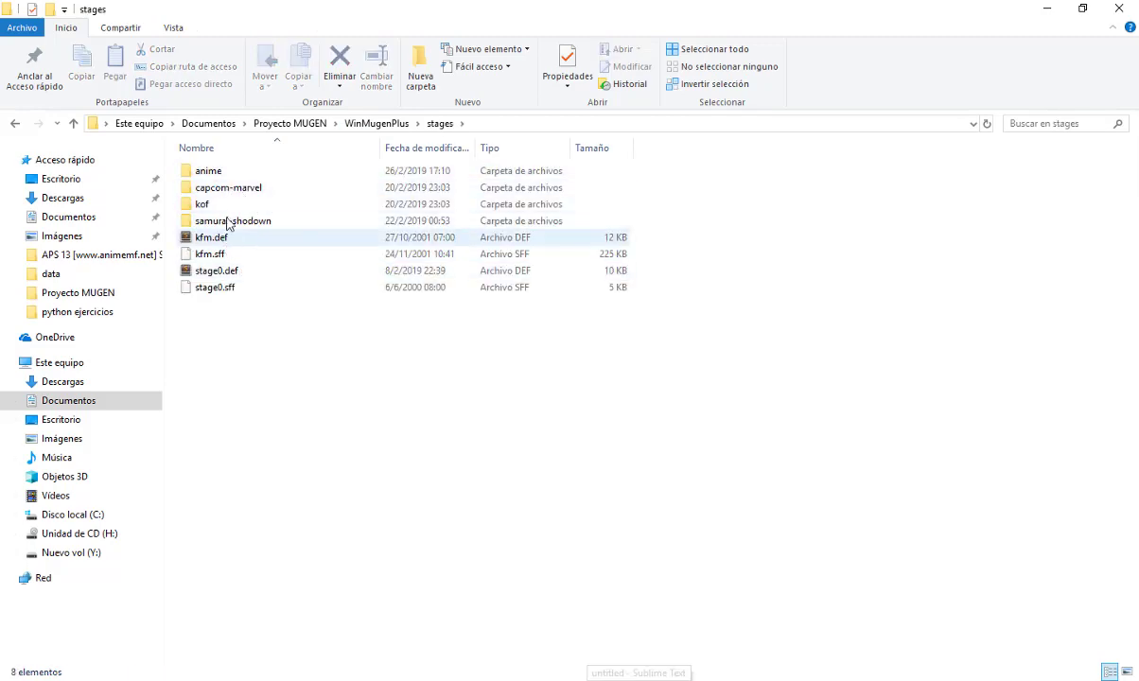
double_click(220, 173)
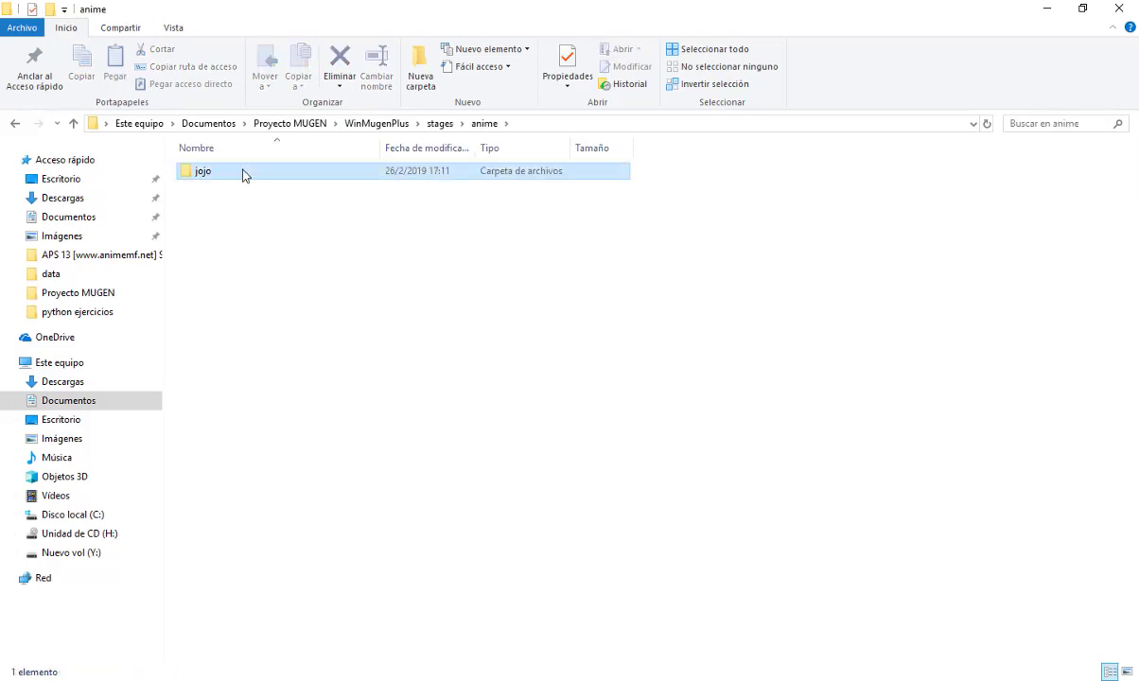
double_click(244, 175)
double_click(218, 170)
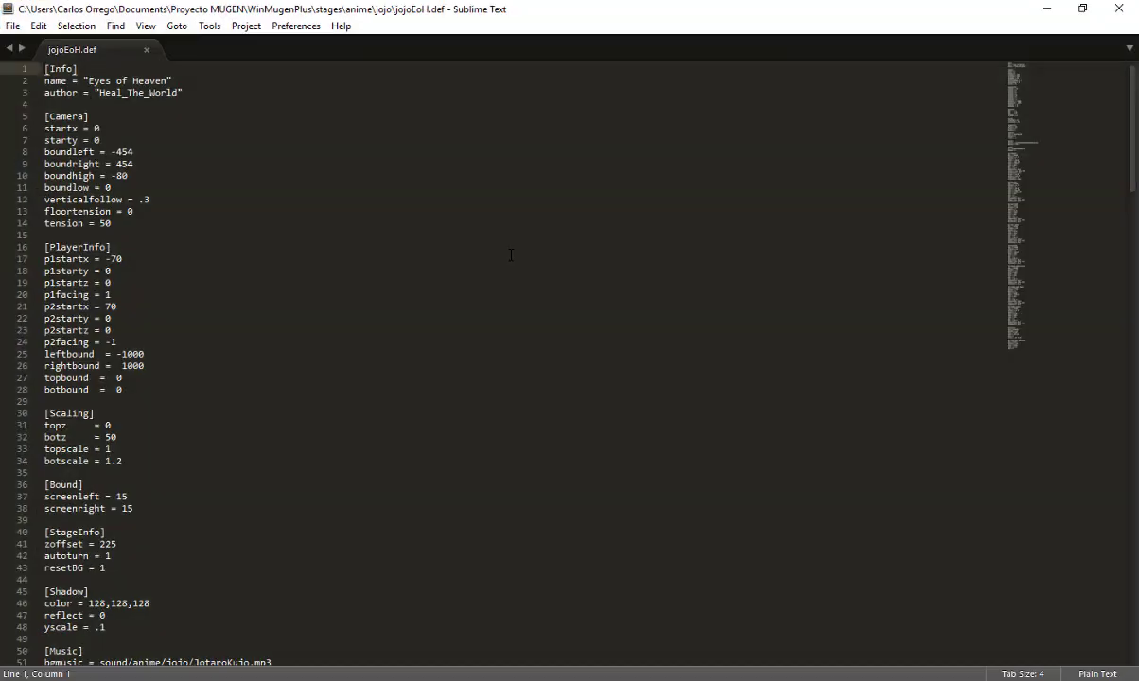
click(1082, 9)
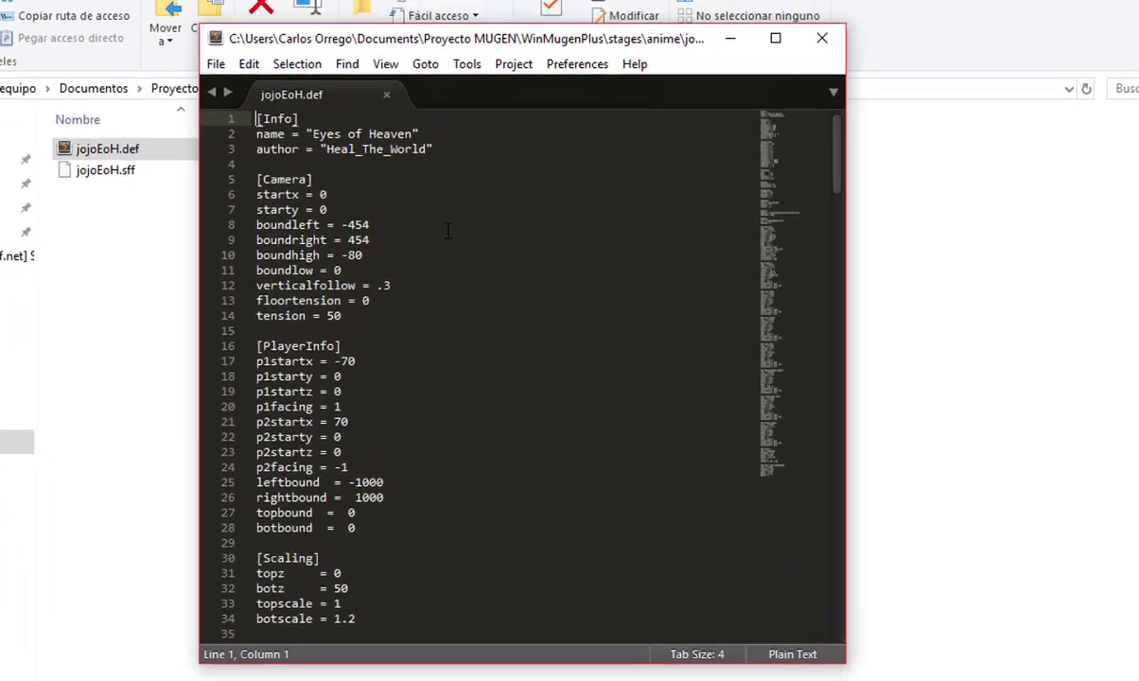
- Set the spr path in the BGdef section of jojoEoH.def to stages/anime/jojo/jojoEoH.sff and save the file
scroll(484, 251, down, 1)
scroll(423, 251, down, 10)
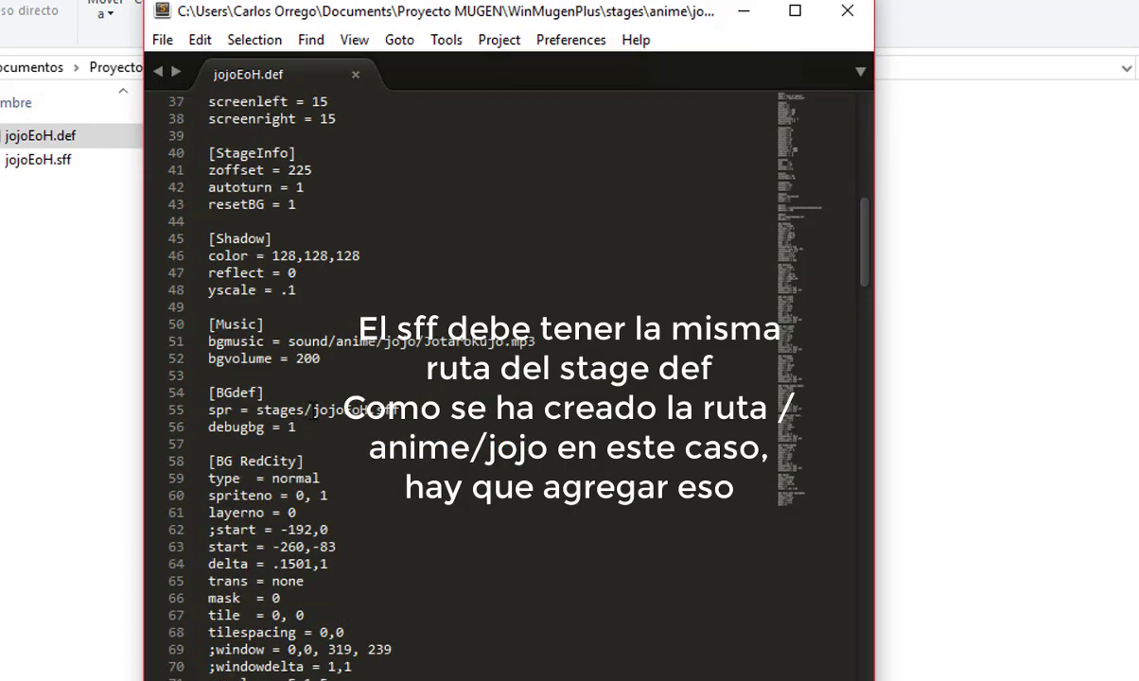
click(311, 409)
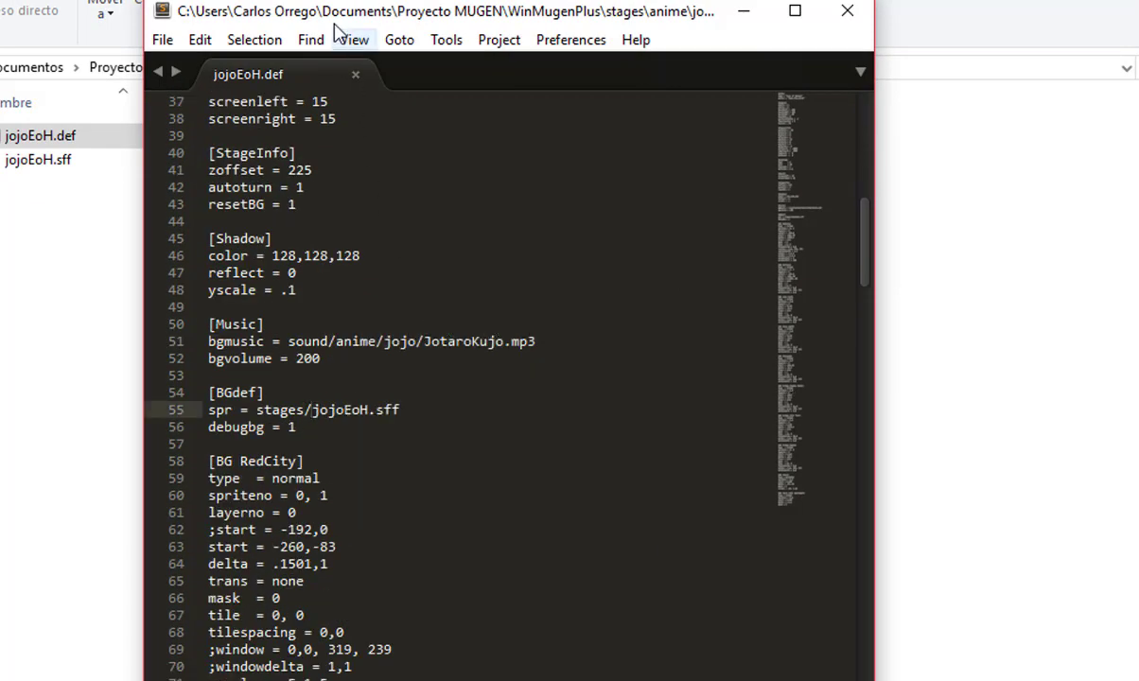
drag(336, 17, 372, 7)
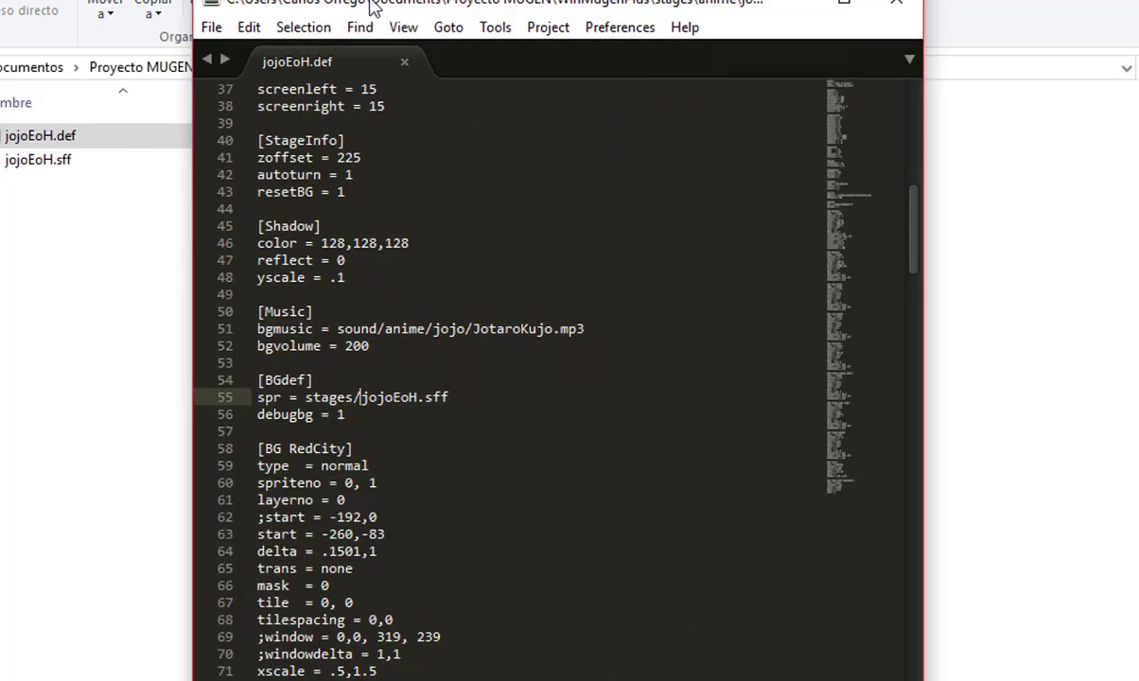
text(anime/)
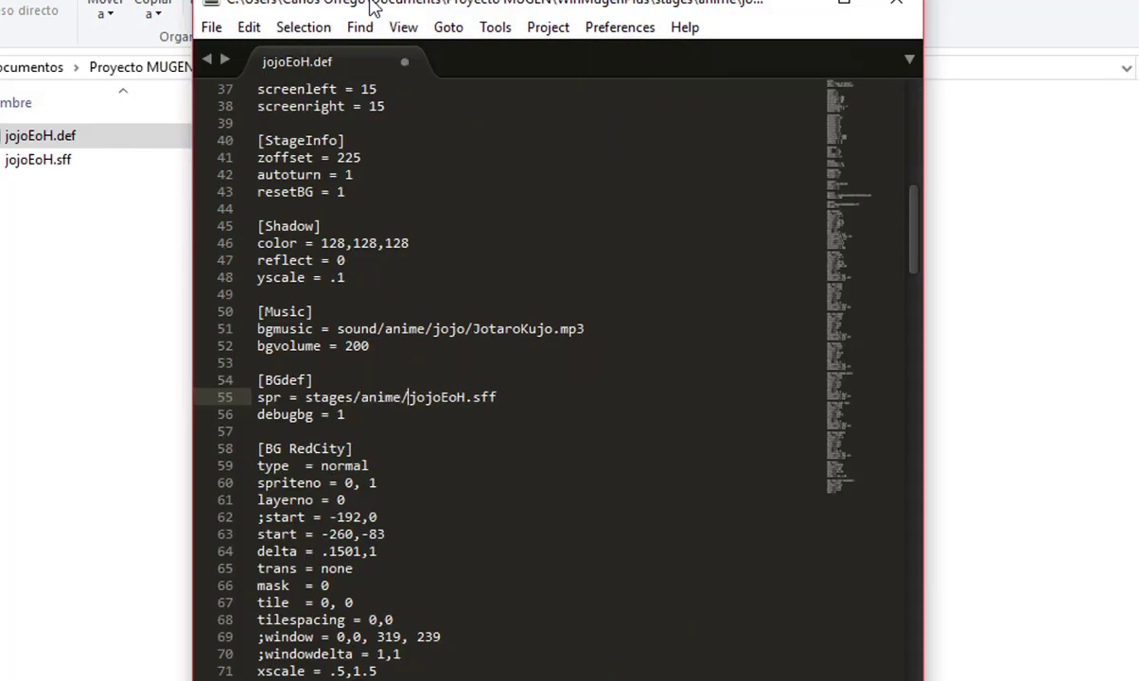
text(jojo)
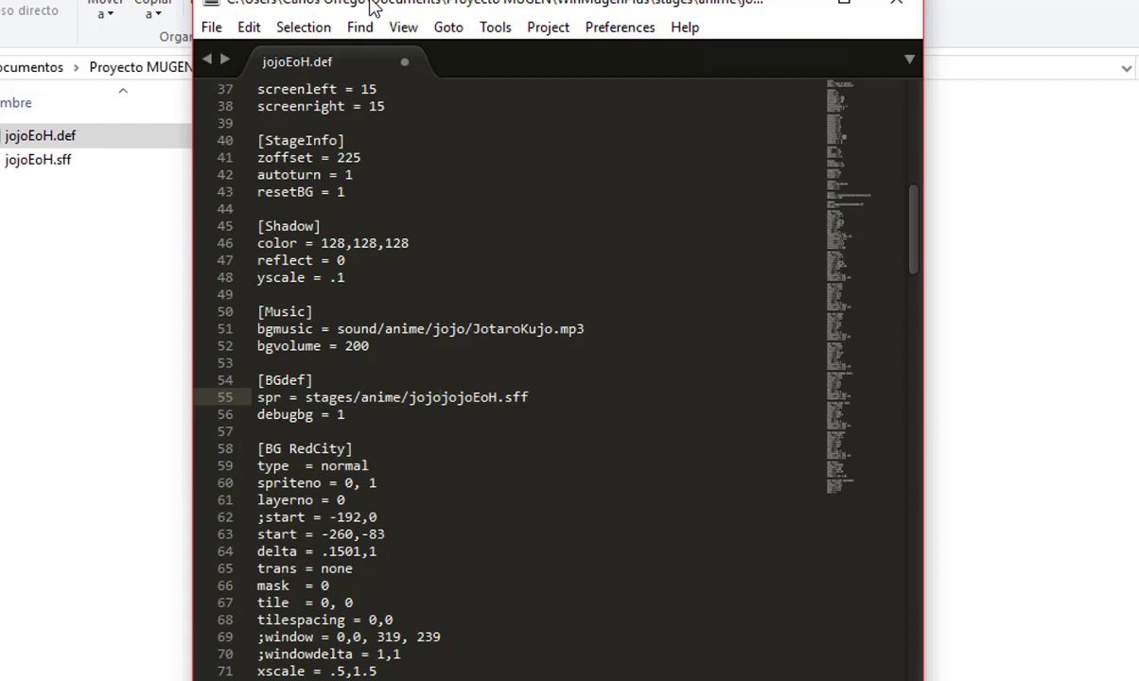
text(/)
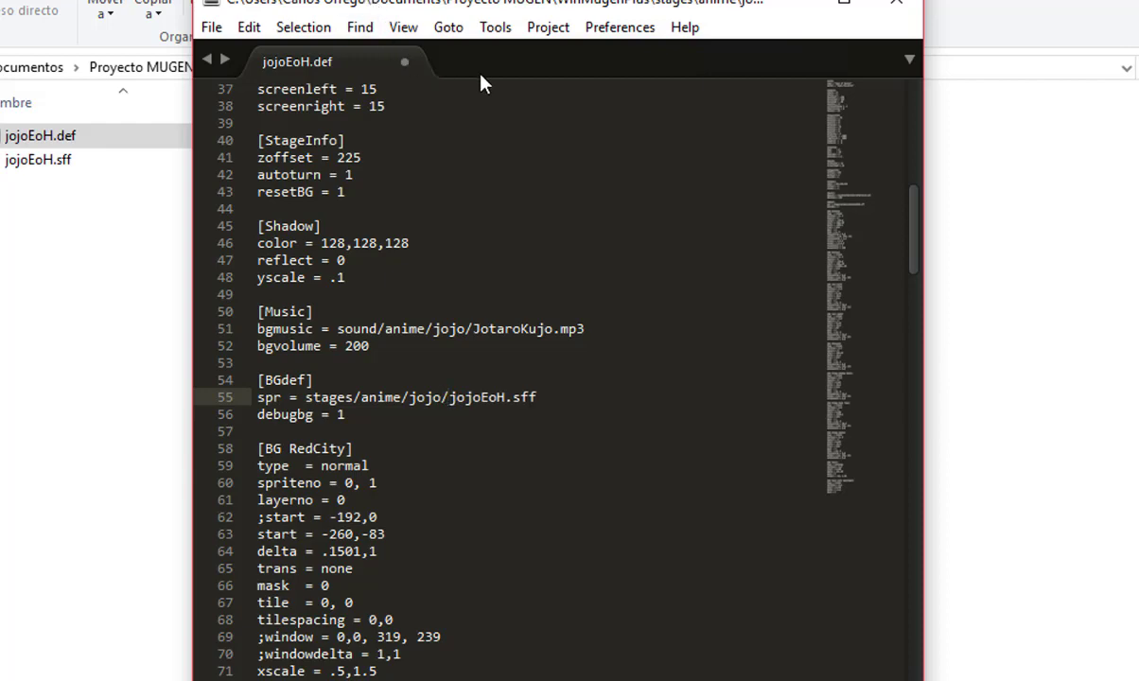
key(ctrl+s)
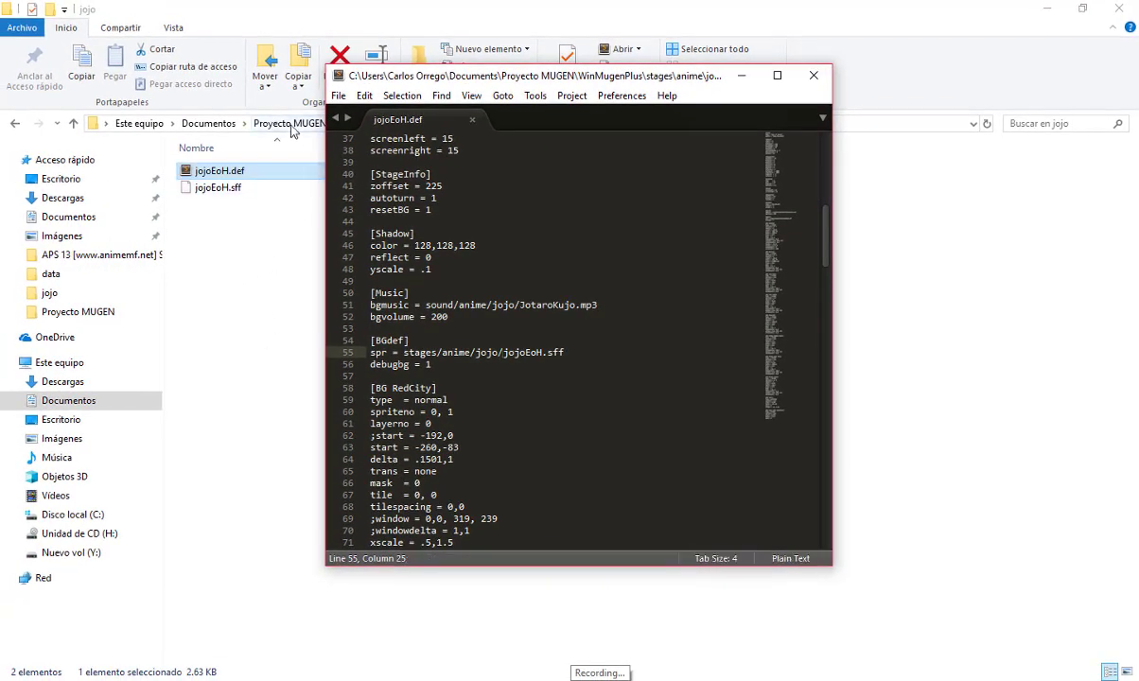
- Run winmugen.exe from the WinMugenPlus folder to check a Kung Fu Man versus Jotaro match on the new stage, and quit the game
click(287, 123)
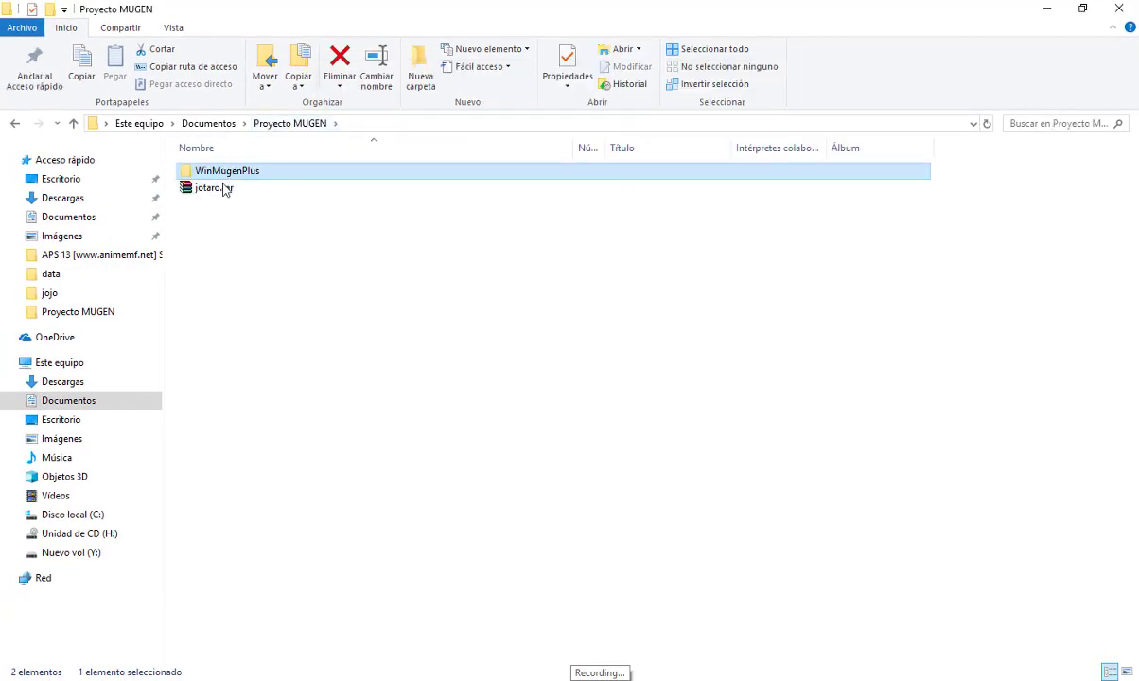
key(Return)
double_click(227, 422)
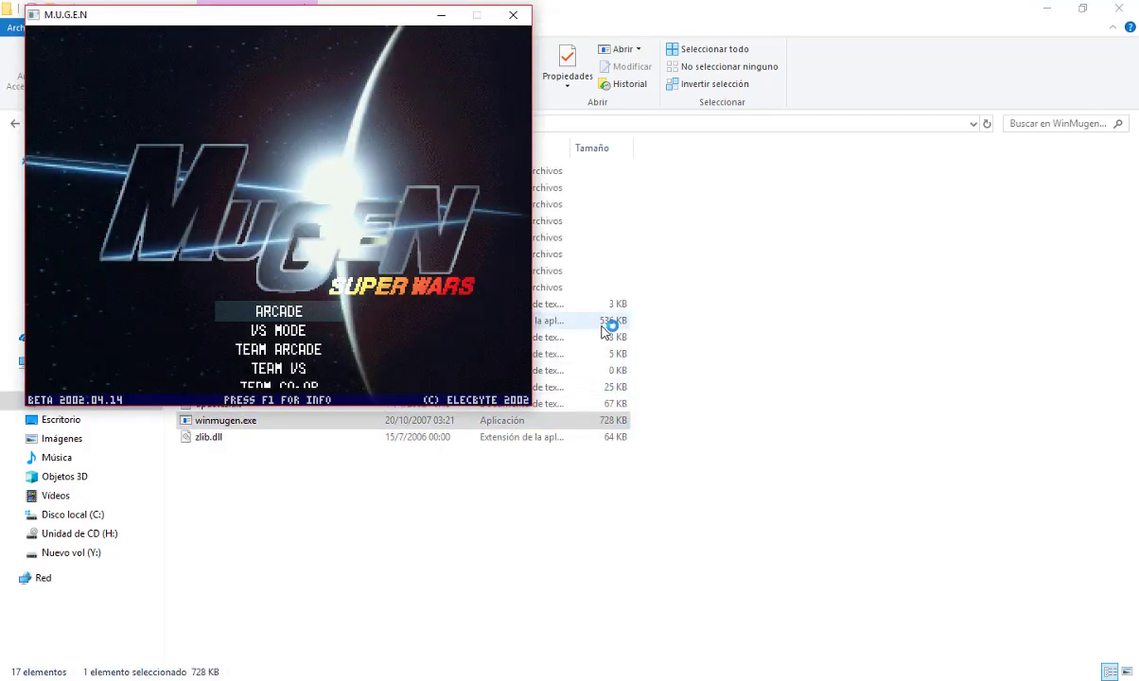
key(Return)
key(Return)
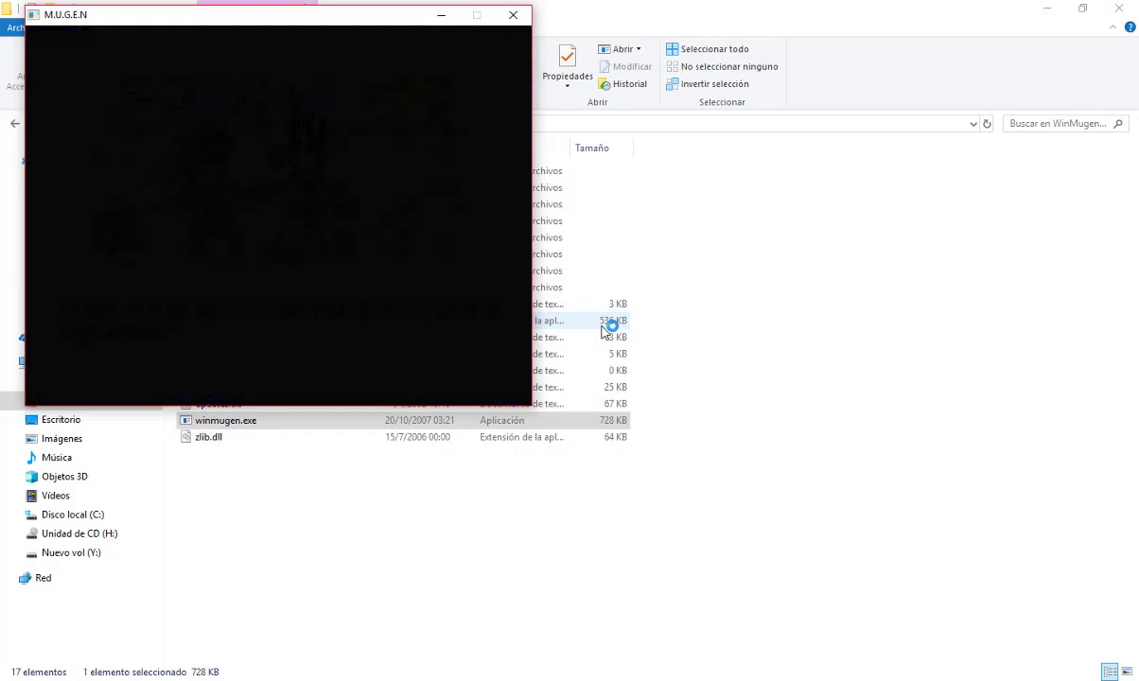
key(Return)
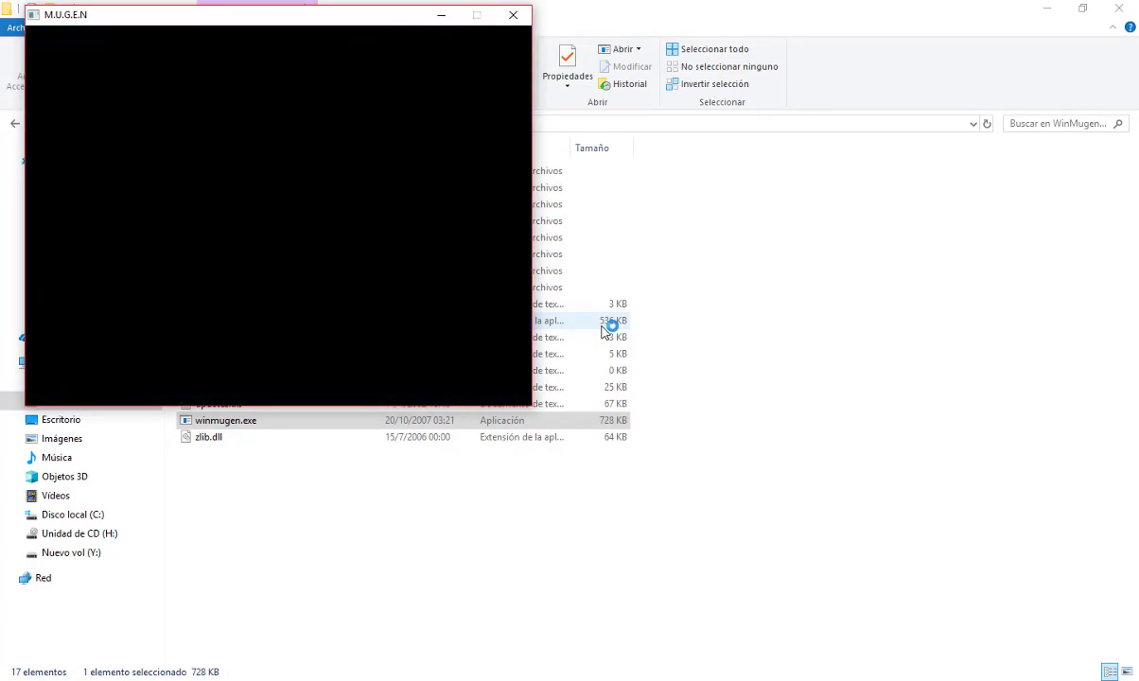
click(874, 491)
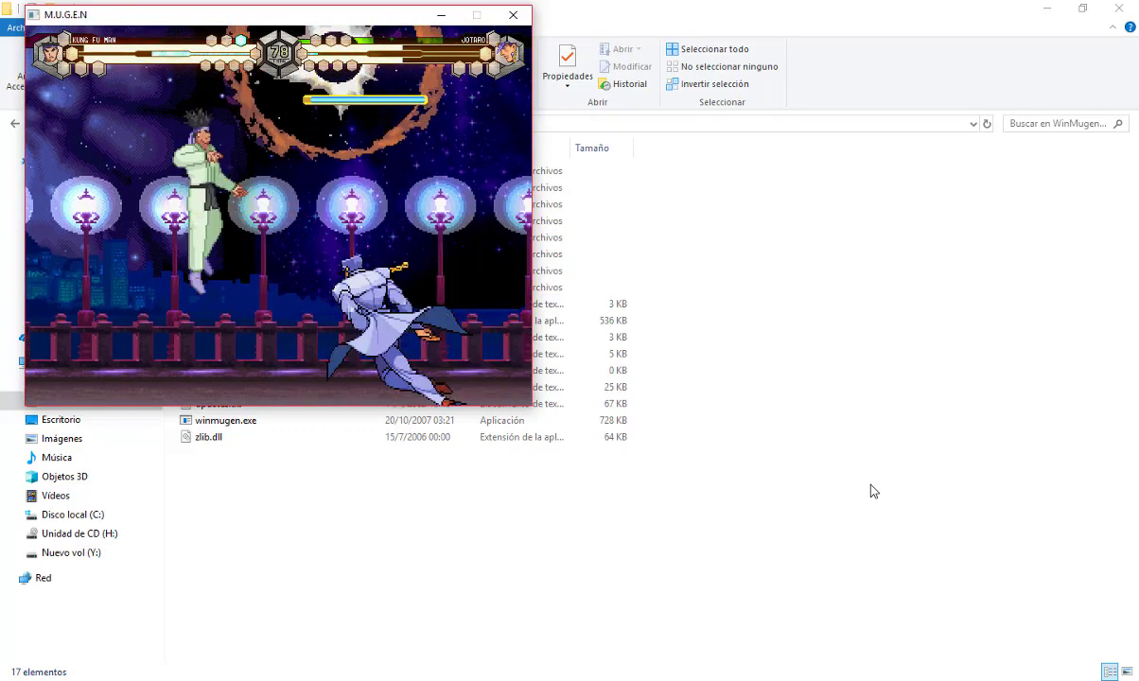
key(Escape)
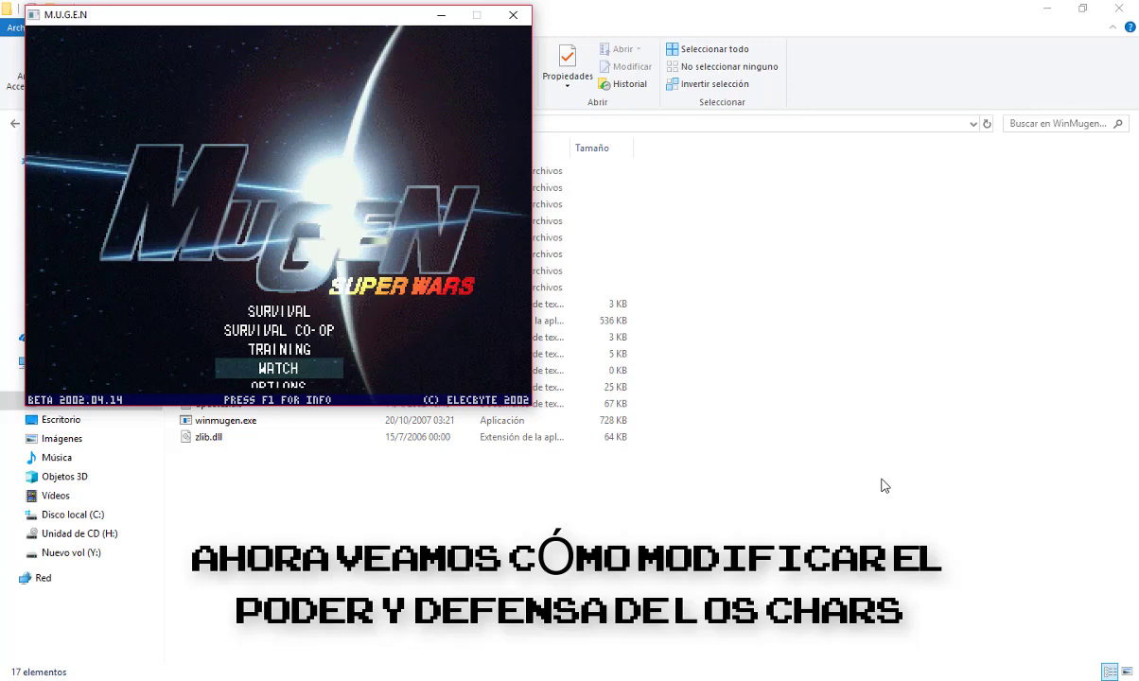
key(Escape)
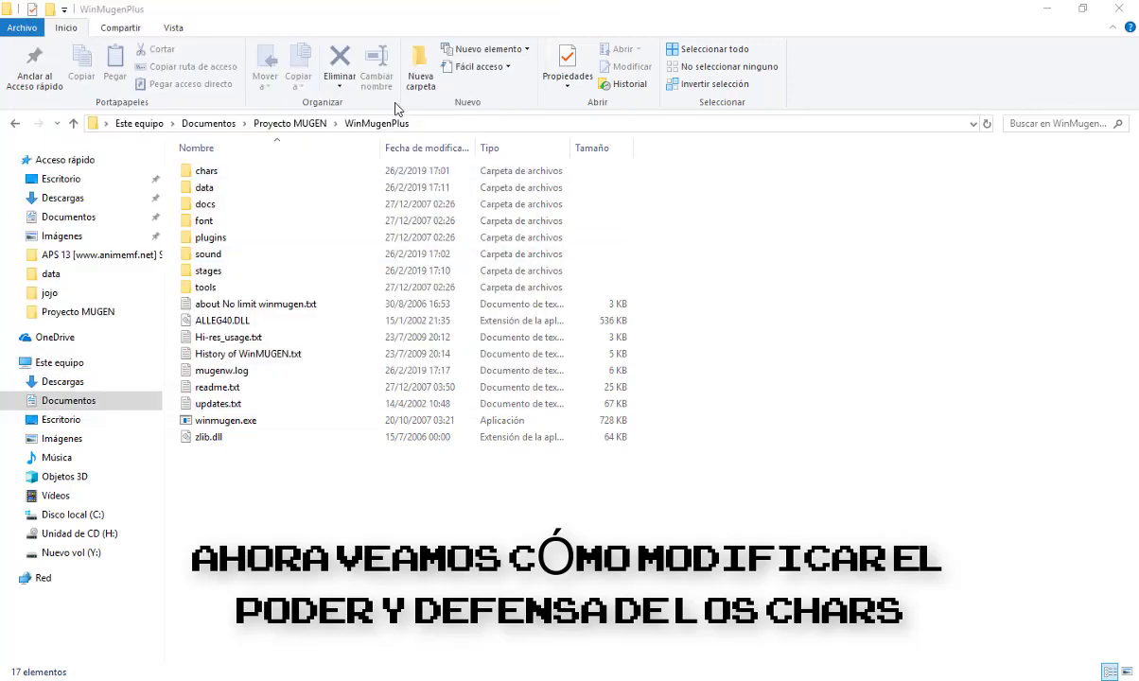
- Open the chars folder inside WinMugenPlus
click(289, 123)
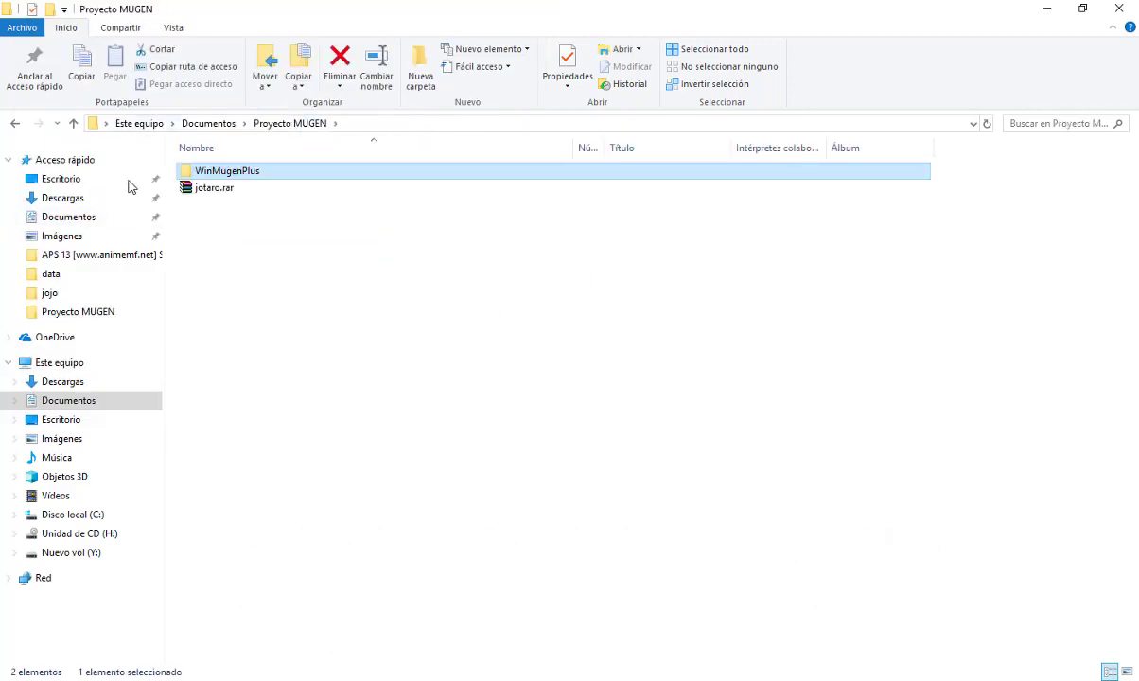
double_click(223, 174)
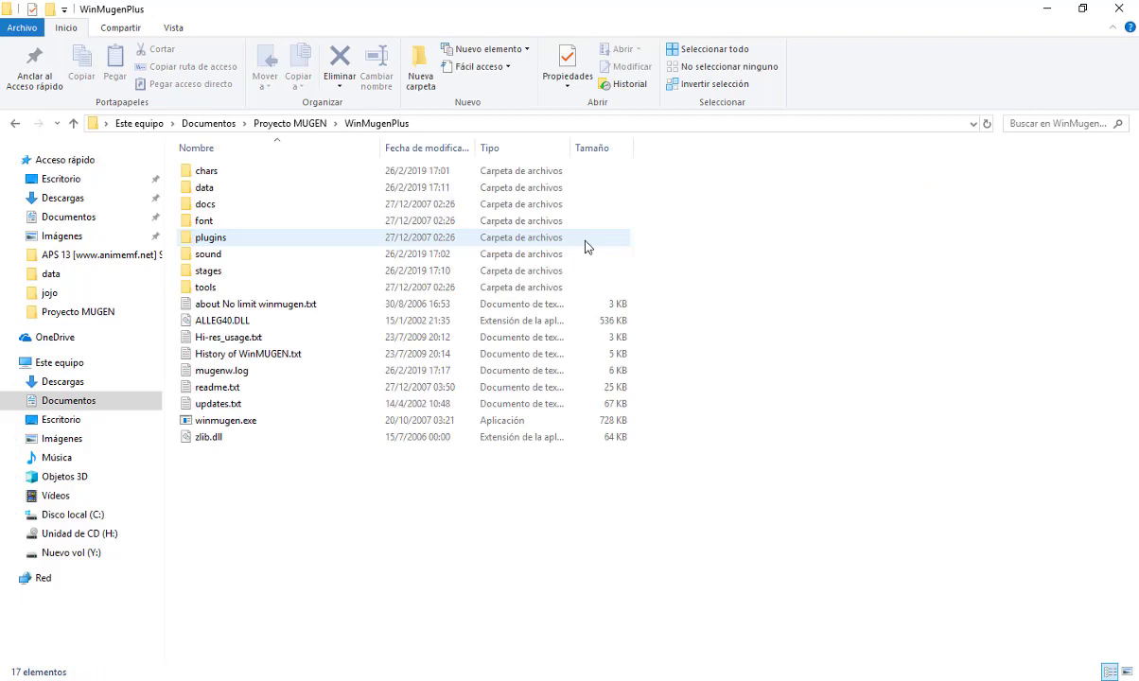
double_click(228, 176)
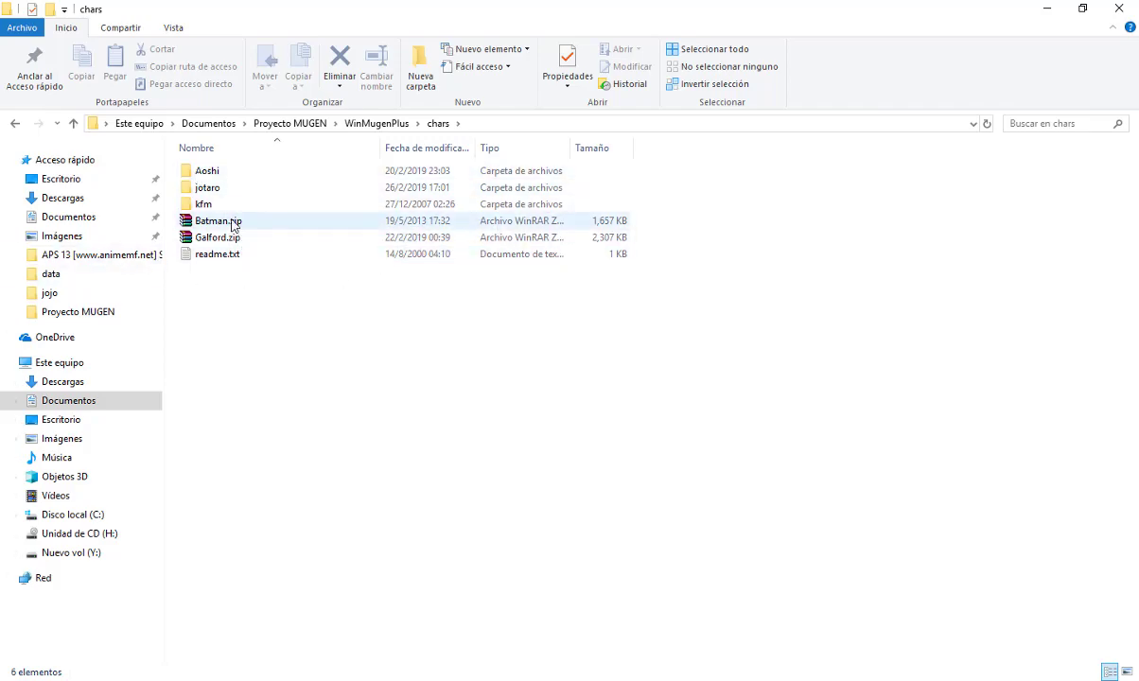
- Open kfm.def from the kfm character folder in Sublime Text and close the jojoEoH.def file
double_click(275, 205)
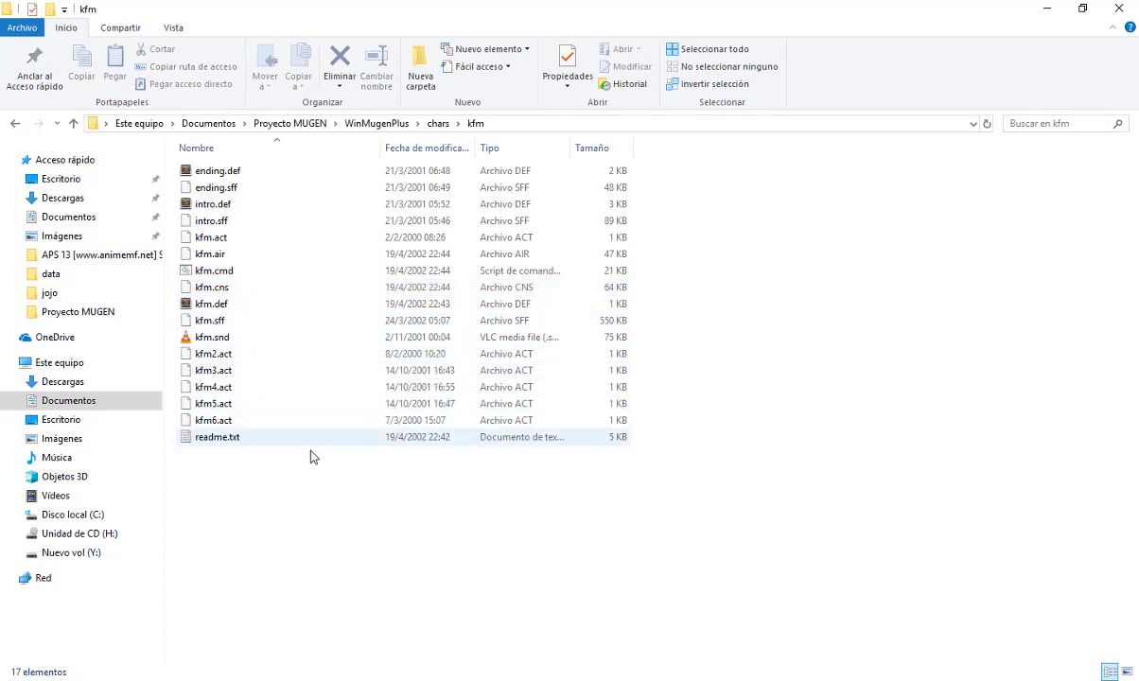
click(227, 290)
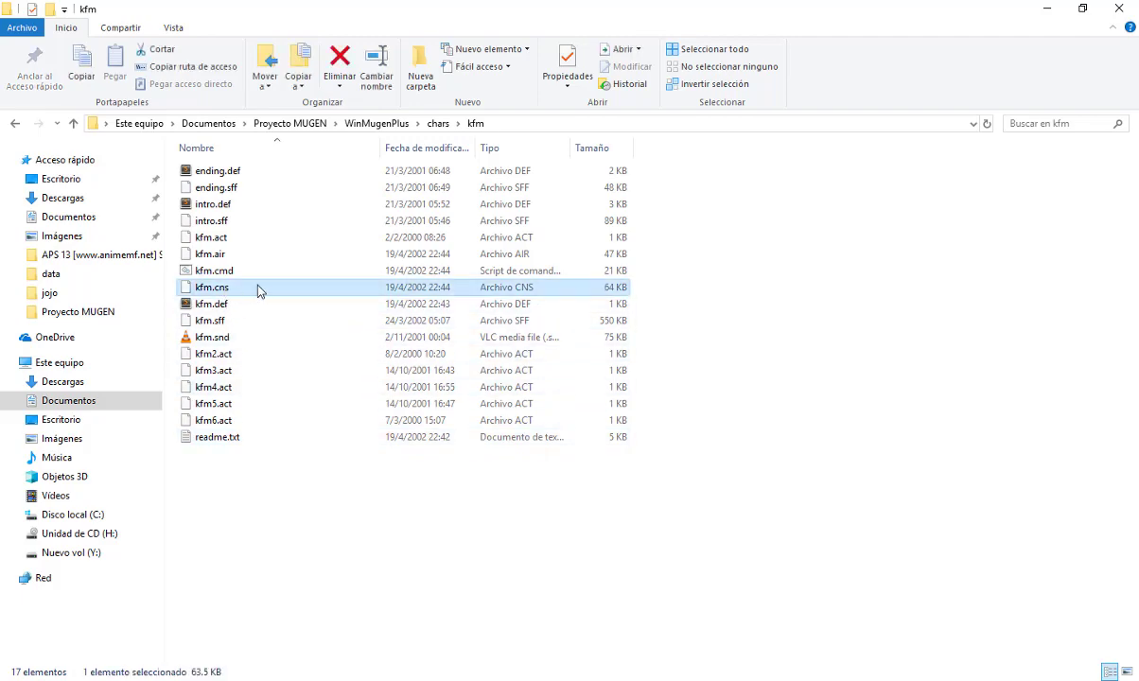
click(219, 306)
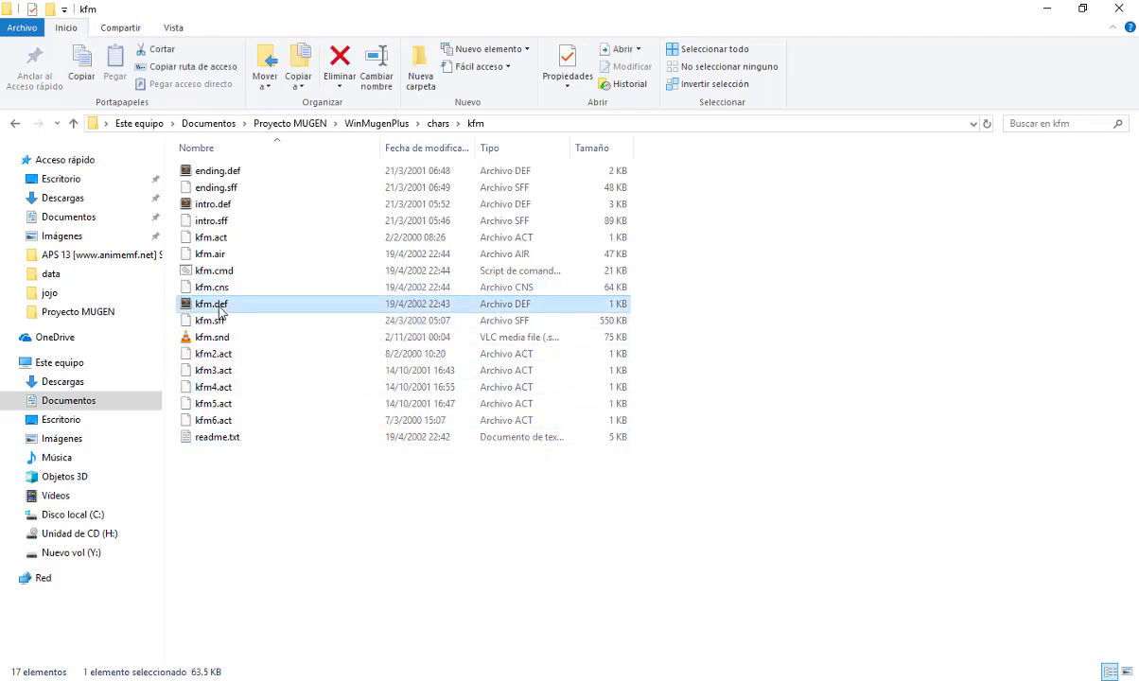
double_click(219, 306)
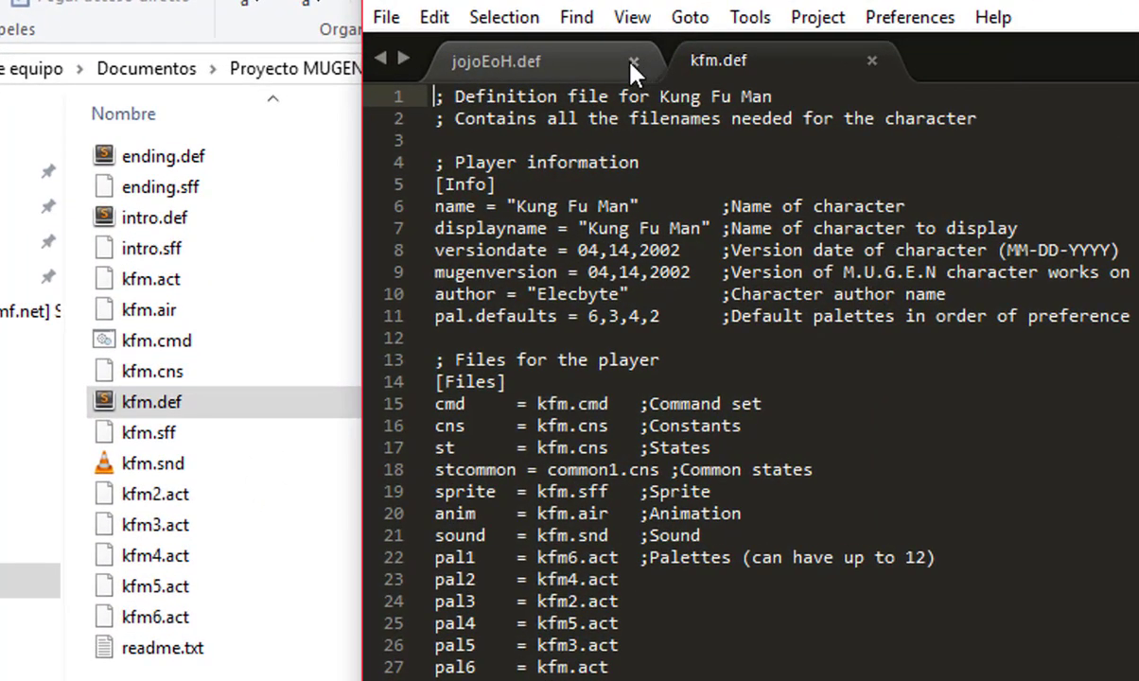
click(472, 119)
- Examine the Files section of kfm.def, highlighting the cmd command set and cns constants entries
scroll(669, 407, down, 1)
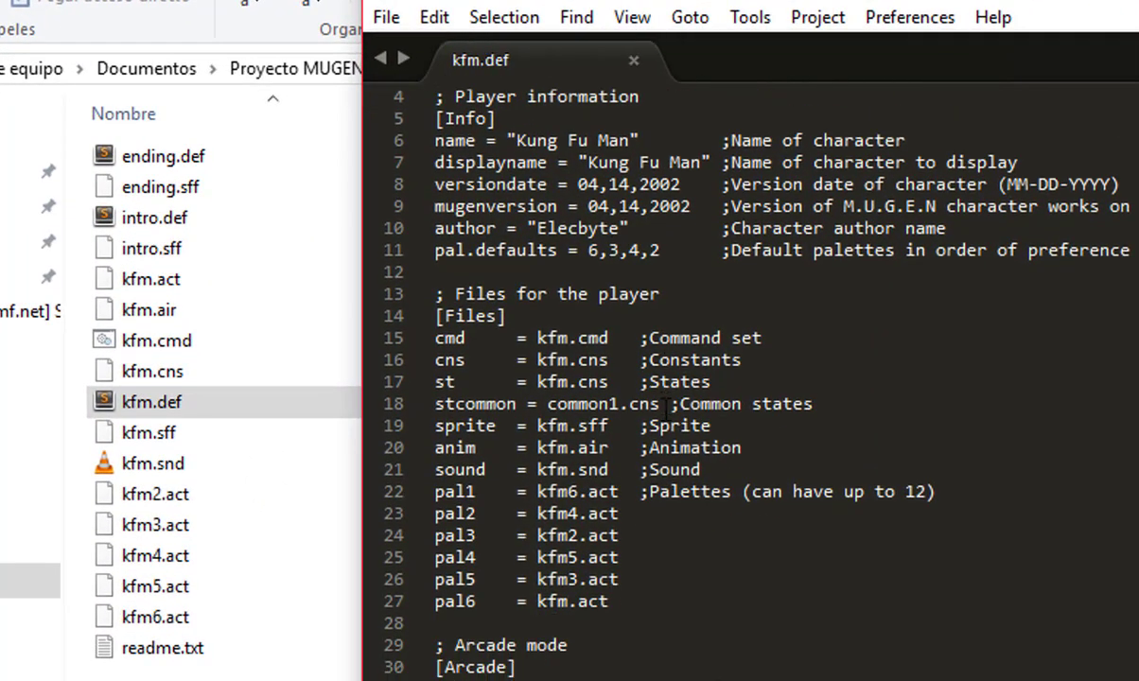
scroll(669, 406, up, 1)
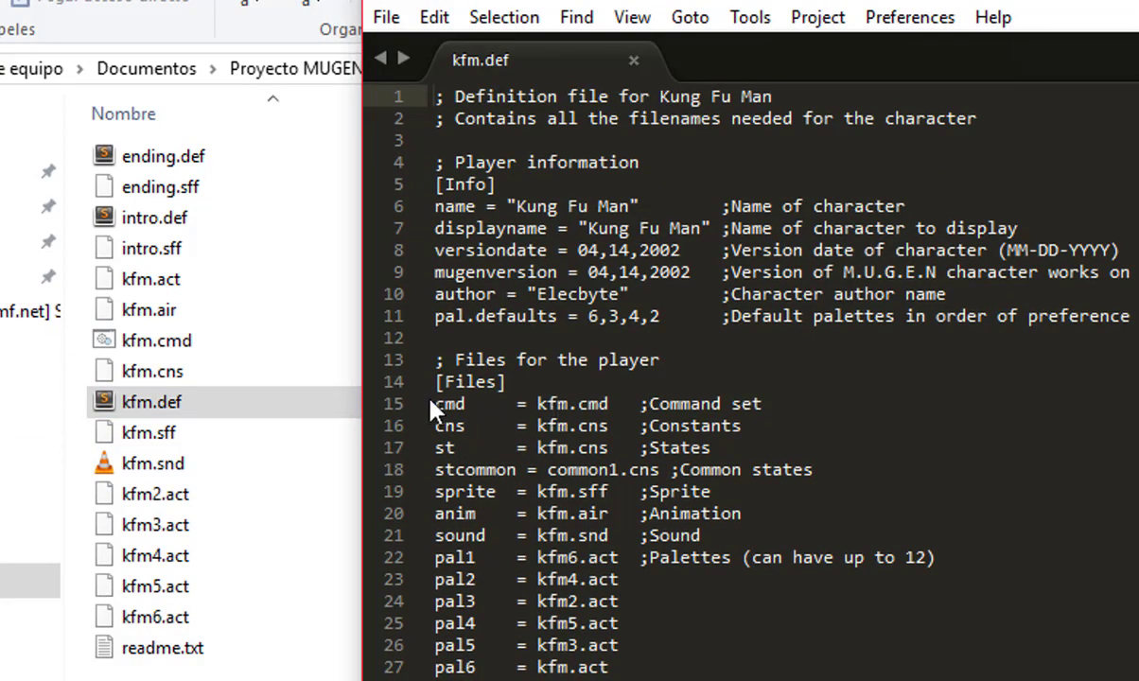
drag(434, 404, 795, 398)
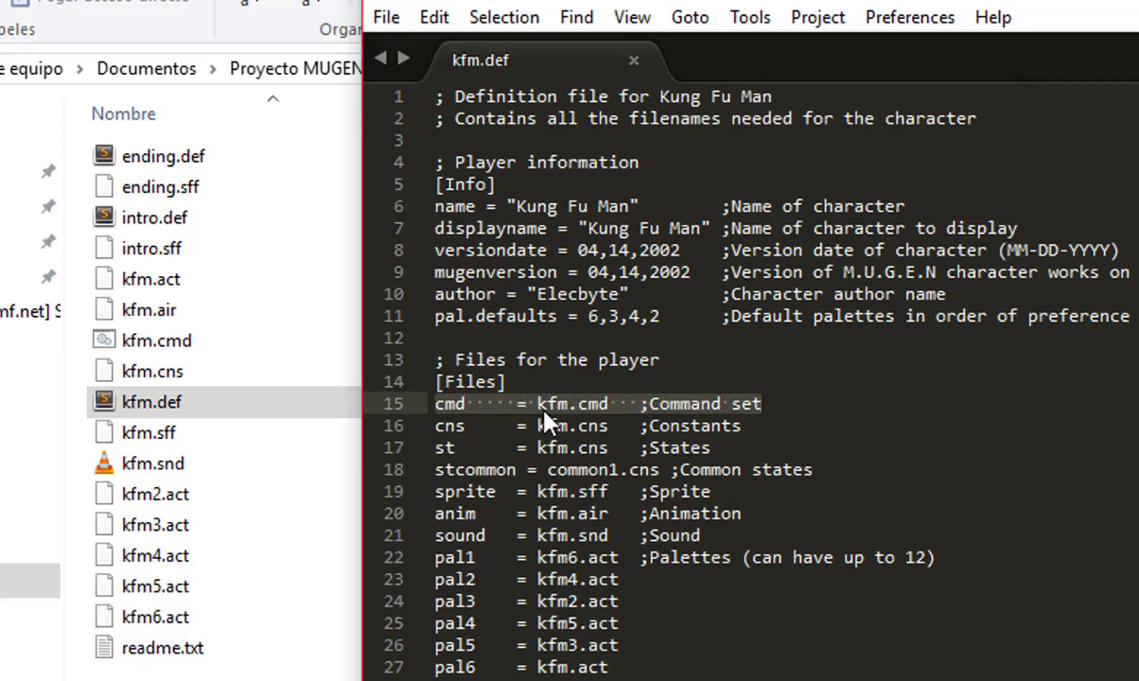
click(771, 430)
click(701, 426)
click(398, 426)
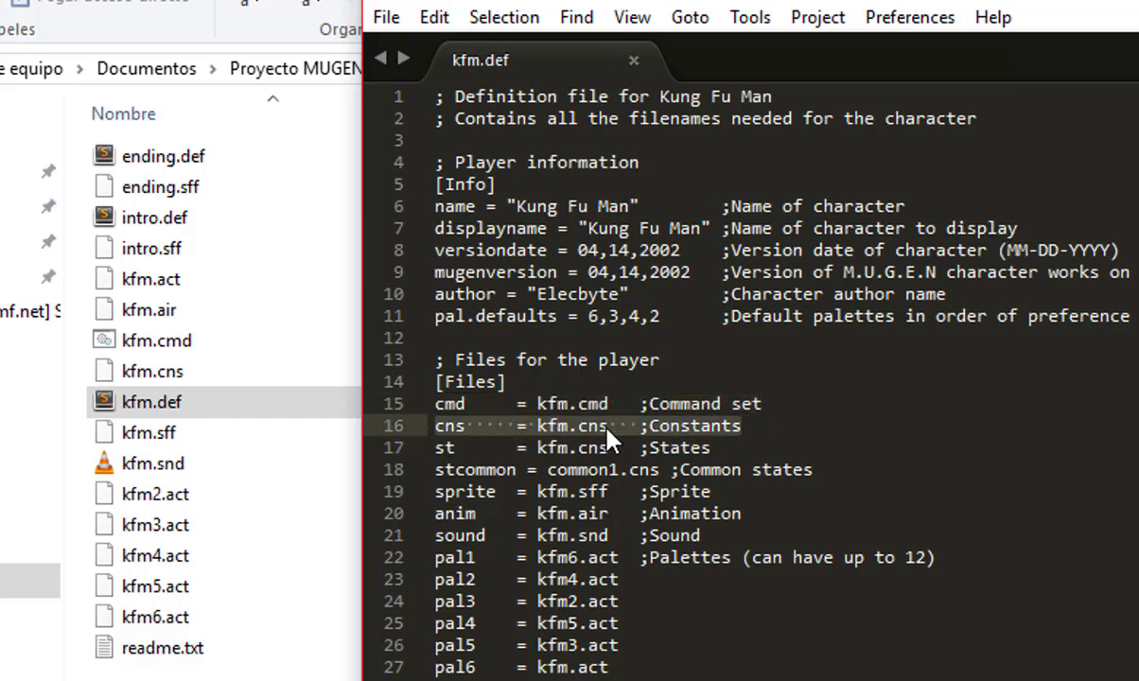
- Open kfm.cns from the kfm folder in Sublime Text, maximize its window and review the Data section
click(189, 547)
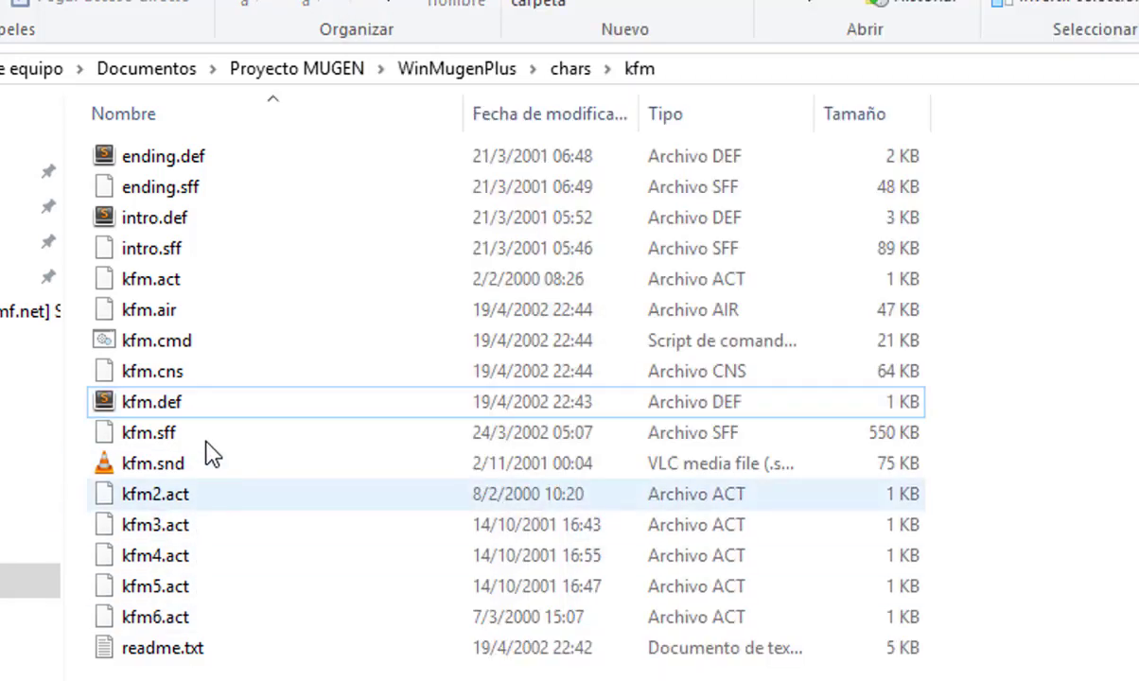
click(183, 378)
right_click(183, 377)
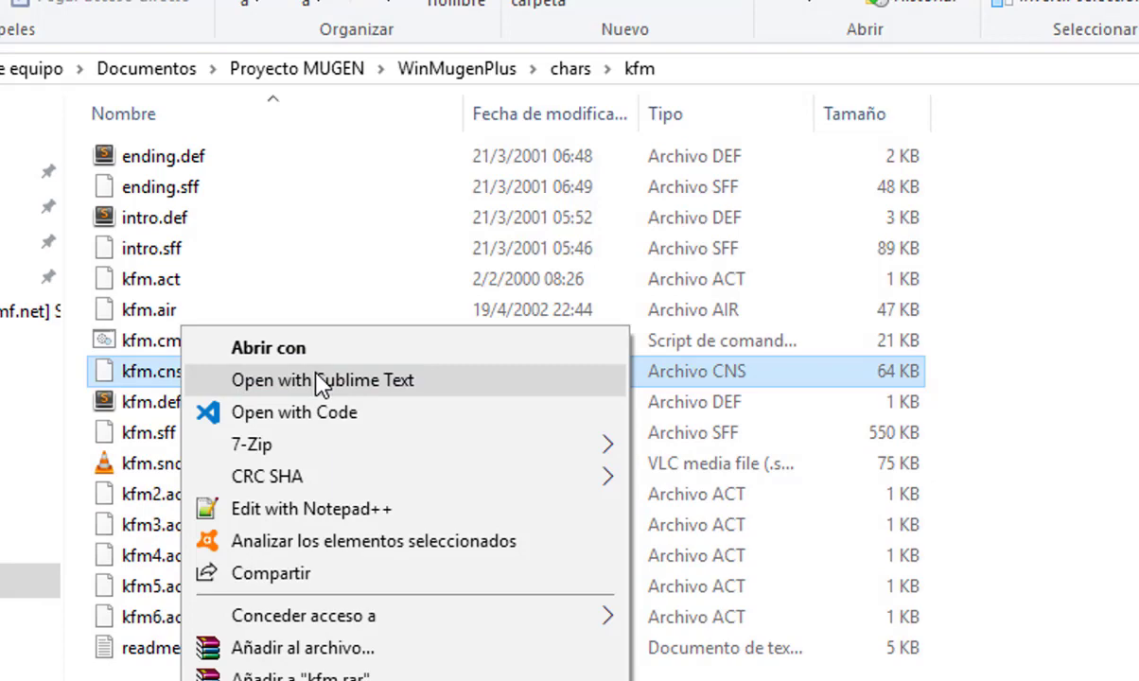
click(319, 381)
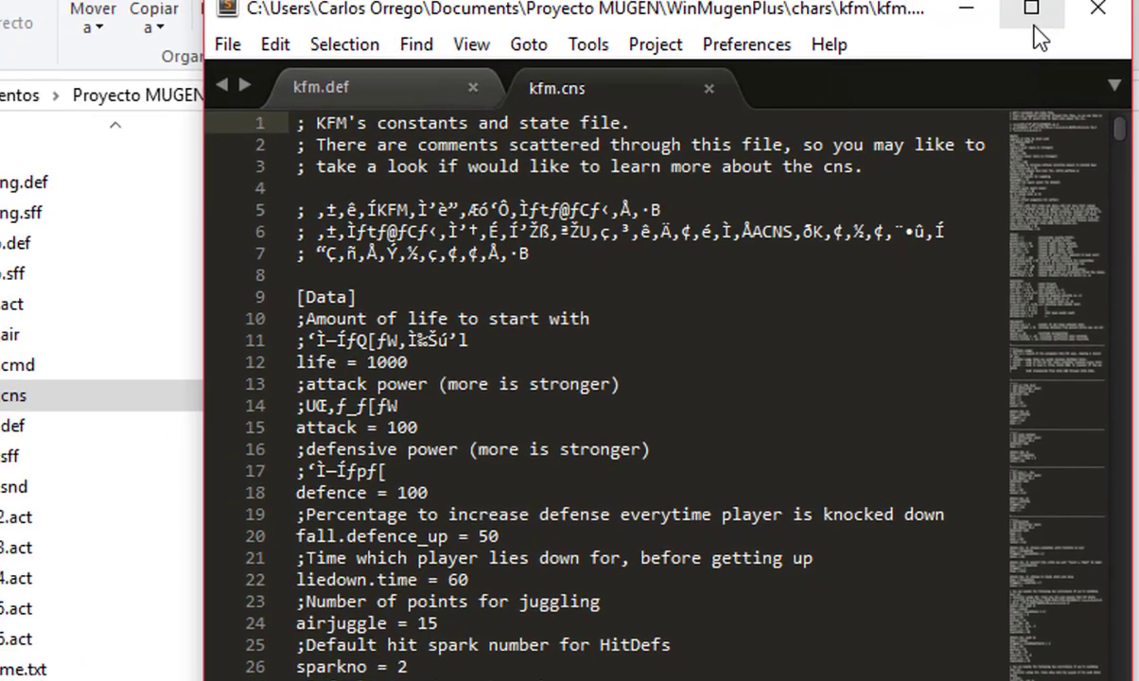
click(1028, 7)
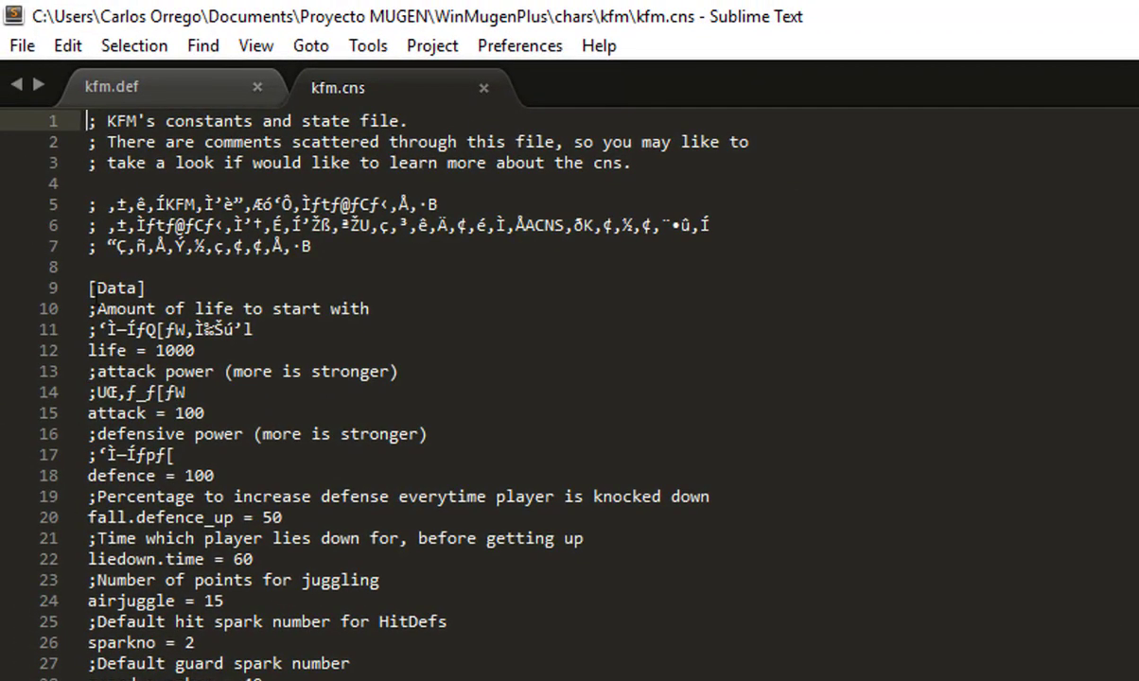
drag(91, 287, 550, 590)
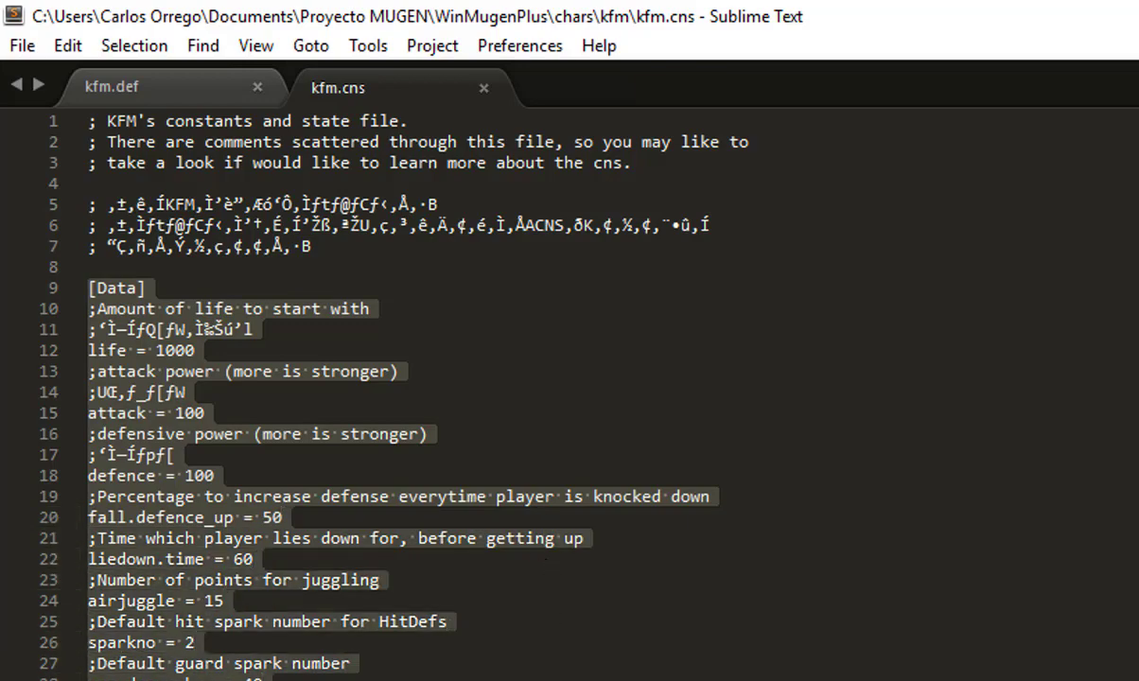
click(656, 560)
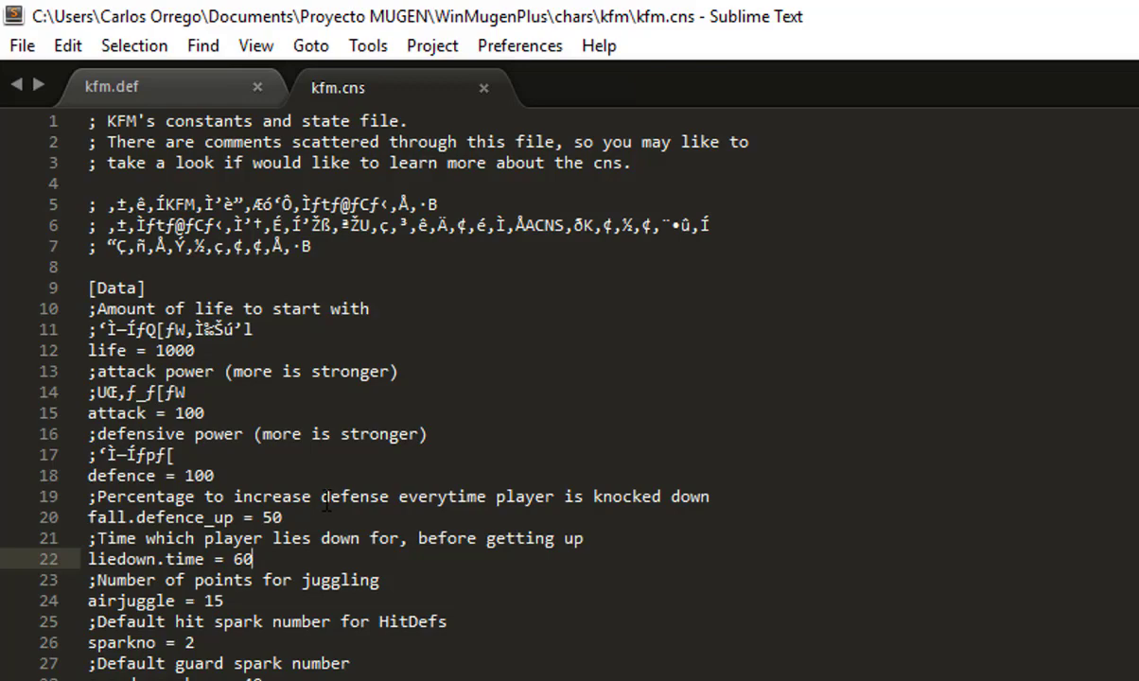
- Set life to 99999 in the Data section of kfm.cns, keeping the original 1000 behind a semicolon as a comment
click(156, 351)
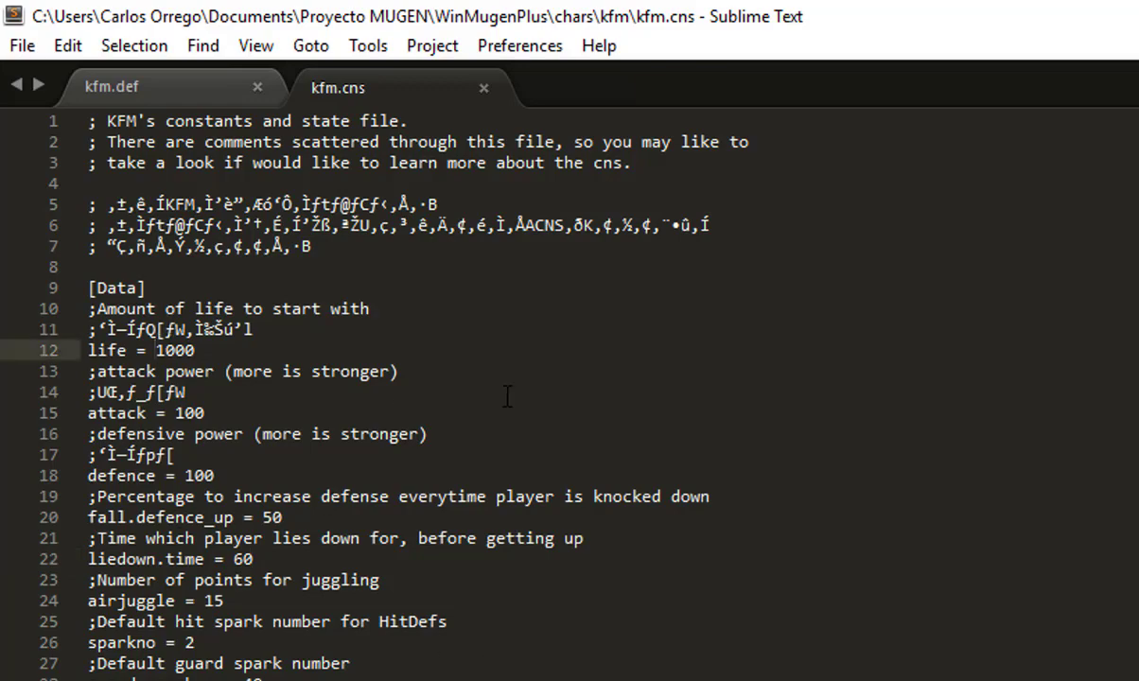
text(;)
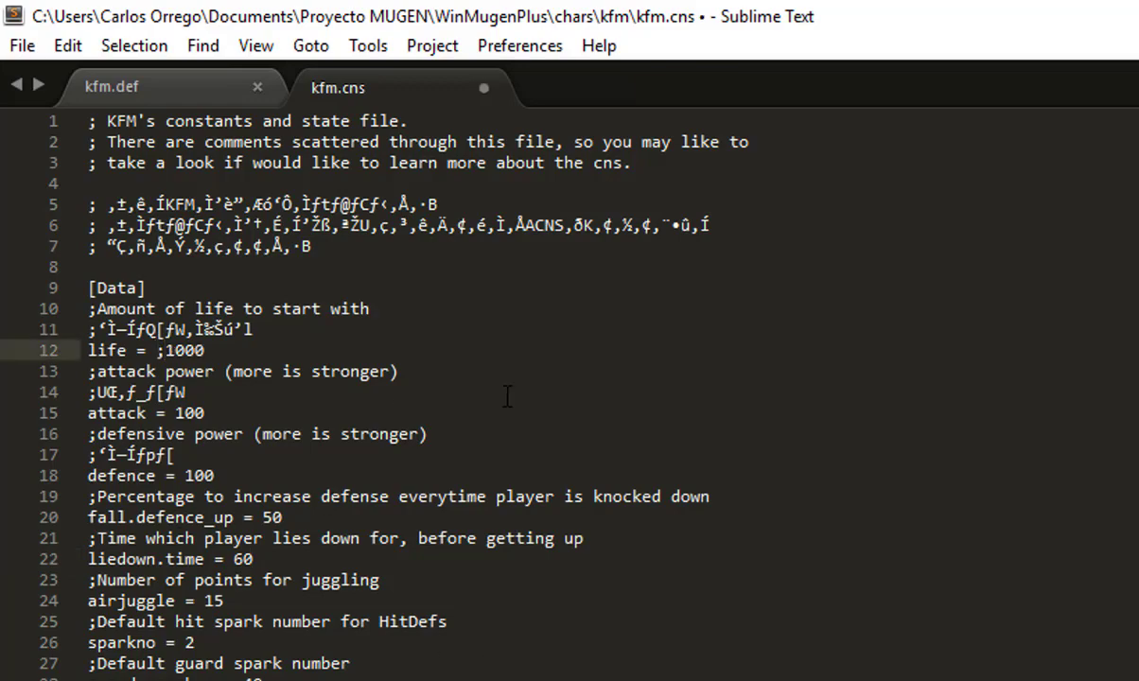
key(Left)
key(ctrl+Home)
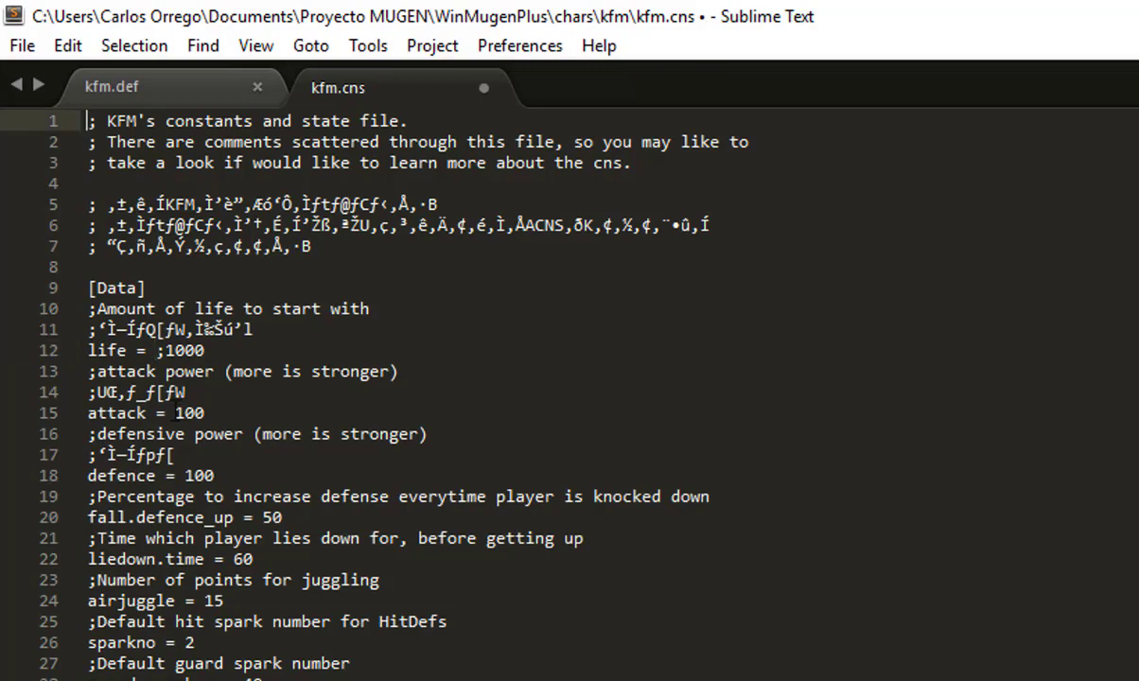
click(158, 350)
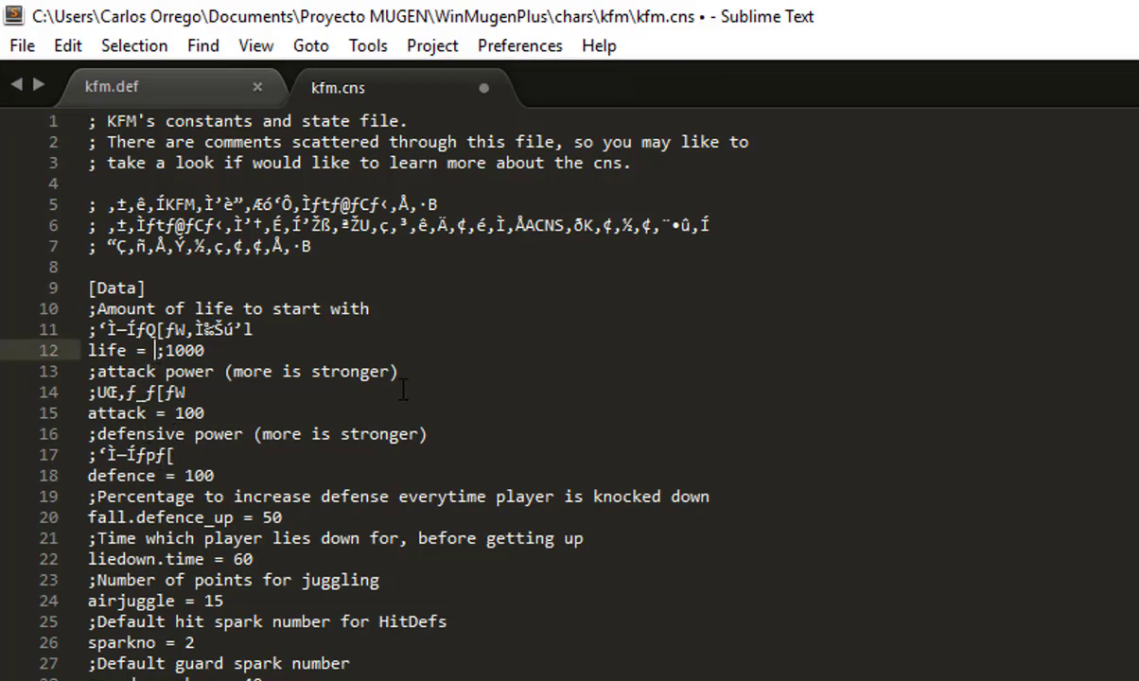
text(99)
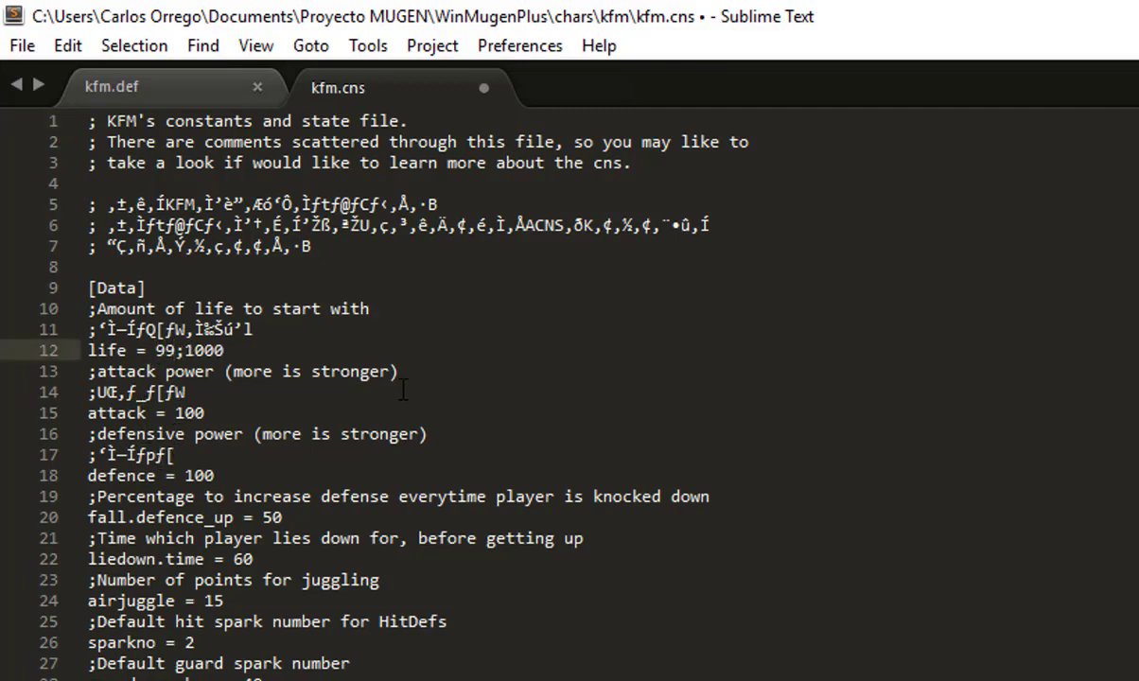
text(999)
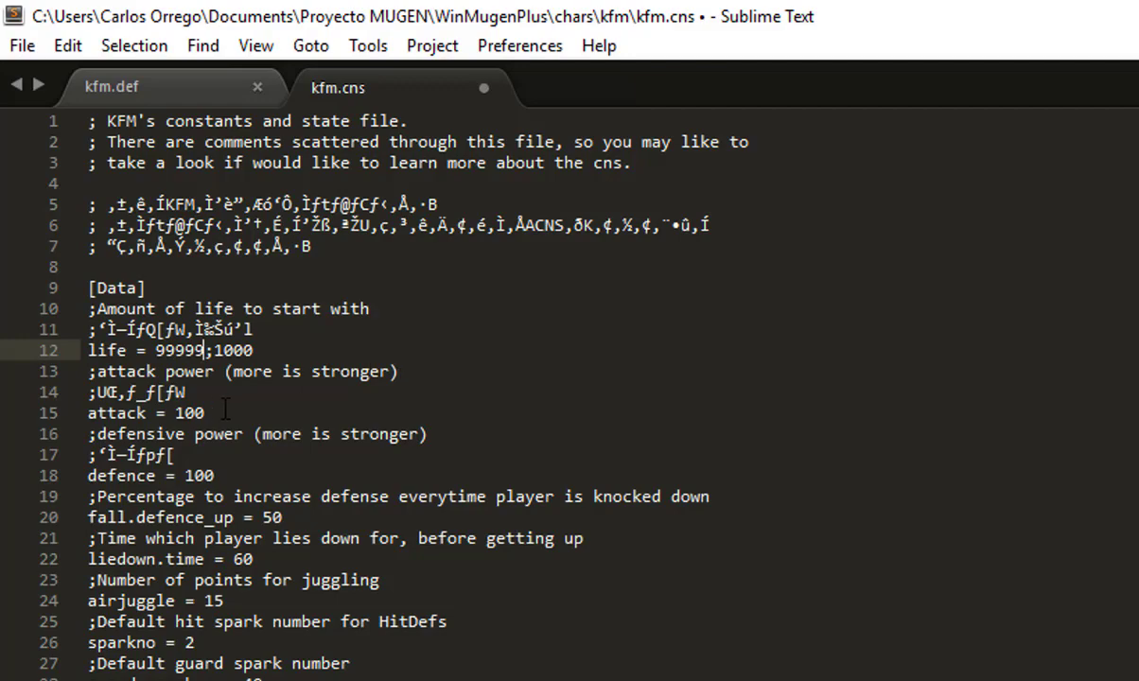
- Set attack to 10000 in the Data section, keeping the original 100 behind a semicolon as a comment
click(175, 413)
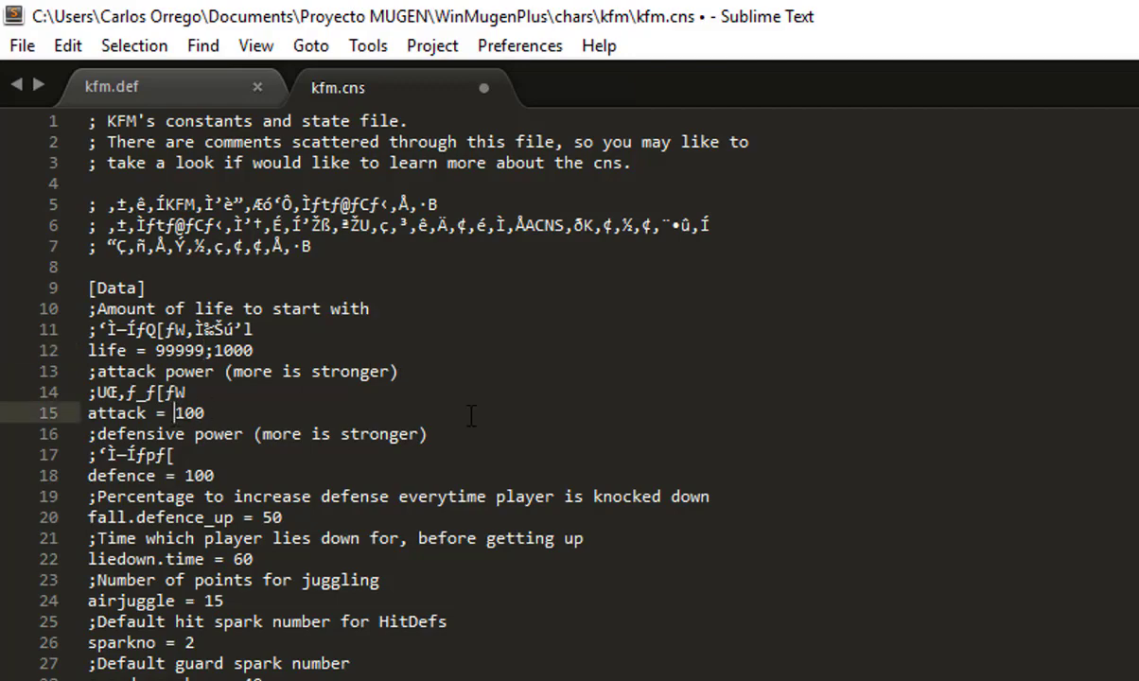
text(;)
text(10000)
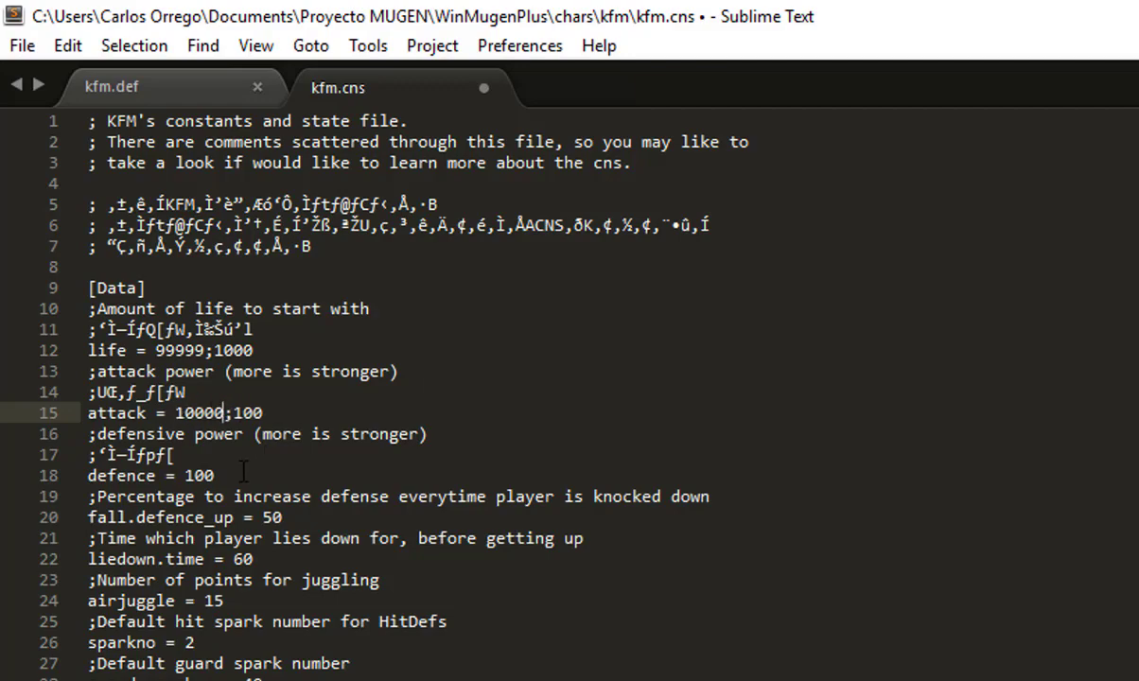
- Set defence to 1000 with the original 100 kept as a semicolon comment, and save kfm.cns
click(243, 473)
text(0)
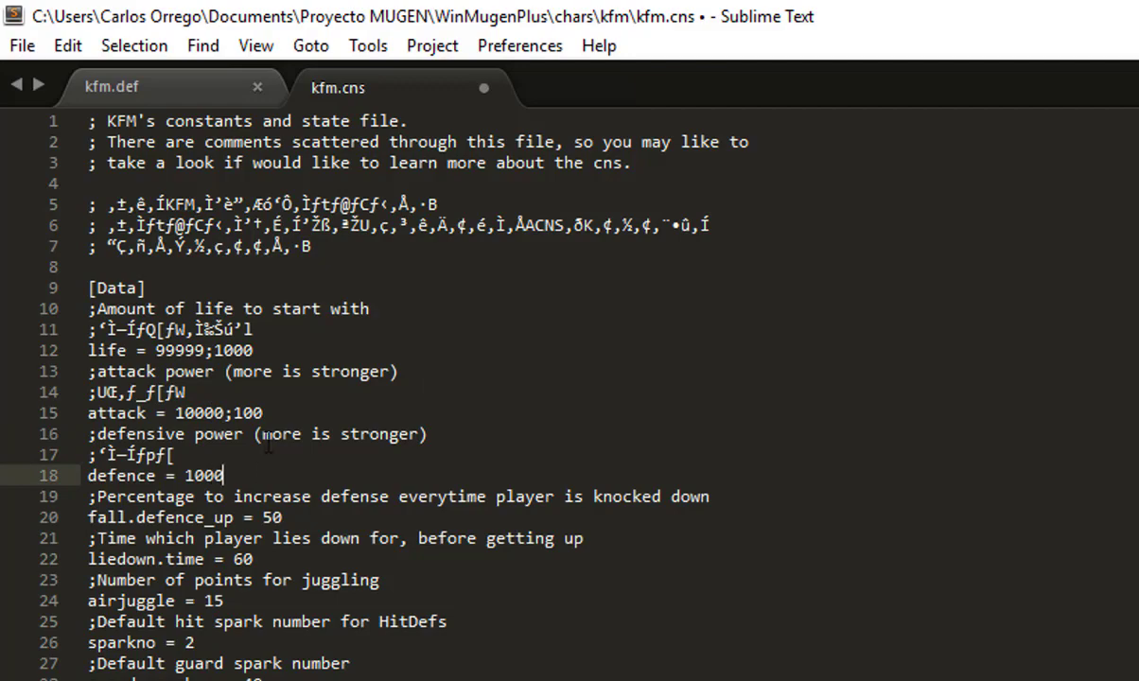
key(BackSpace)
key(End)
text(0)
key(BackSpace)
key(Left)
key(Left)
key(Left)
text(;)
key(Left)
text(1000)
scroll(331, 558, down, 1)
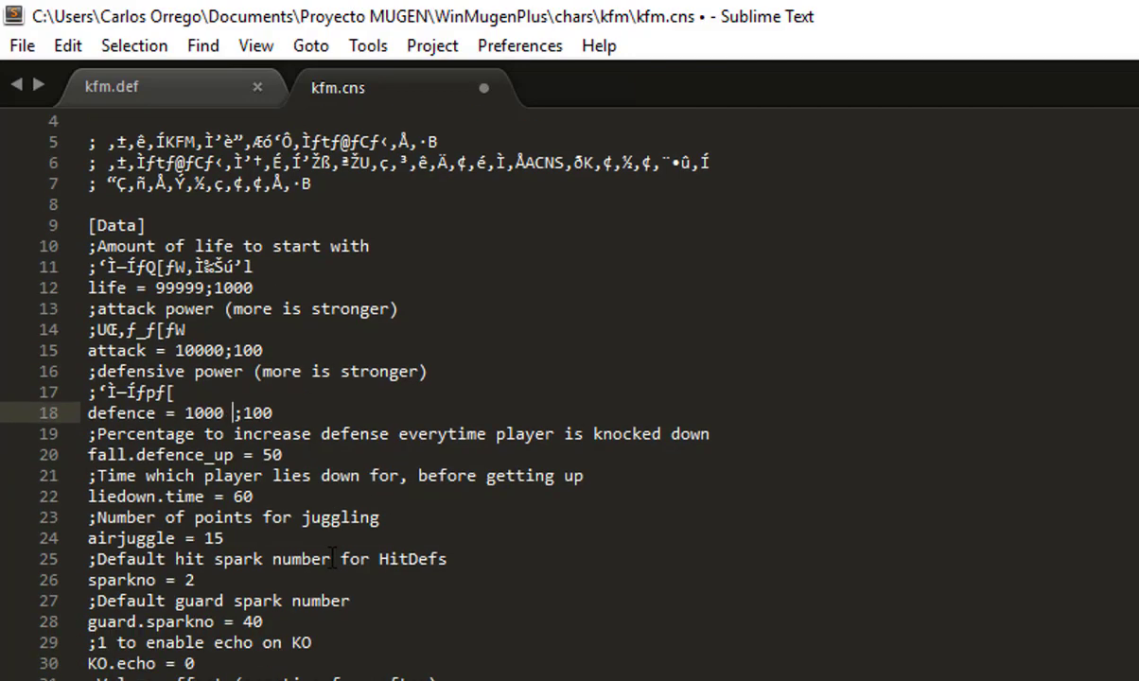
scroll(331, 558, down, 1)
- Run winmugen.exe from the WinMugenPlus folder and test Kung Fu Man in an Arcade match, with the kfm.cns window restored to a smaller size
key(alt+Tab)
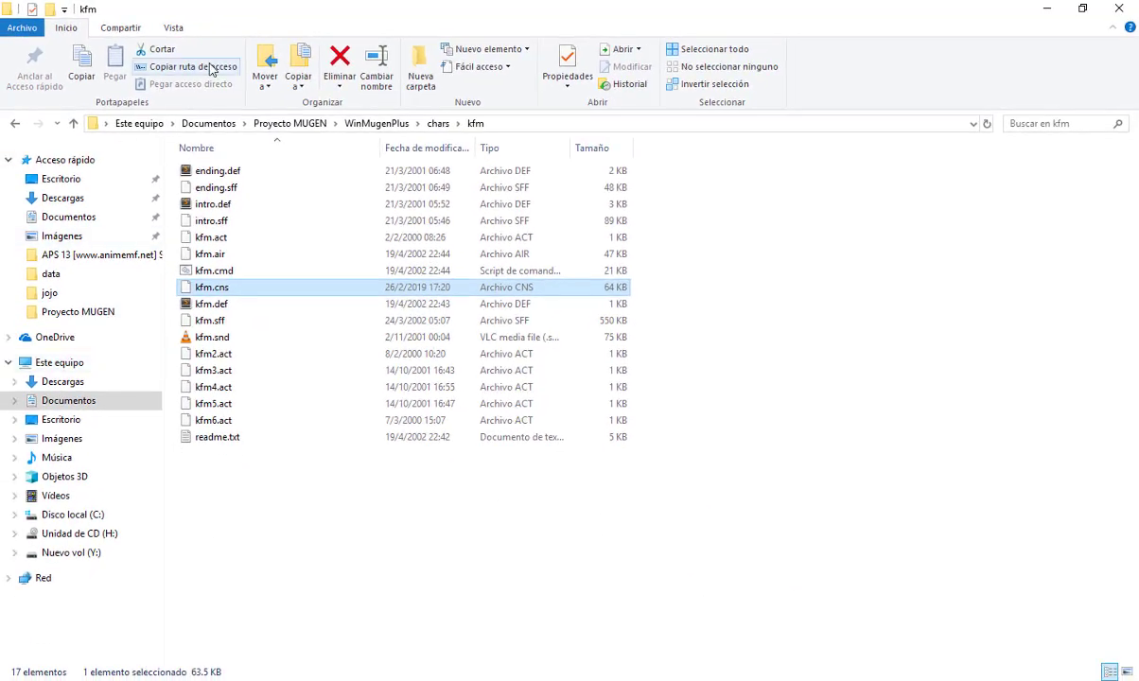
click(377, 123)
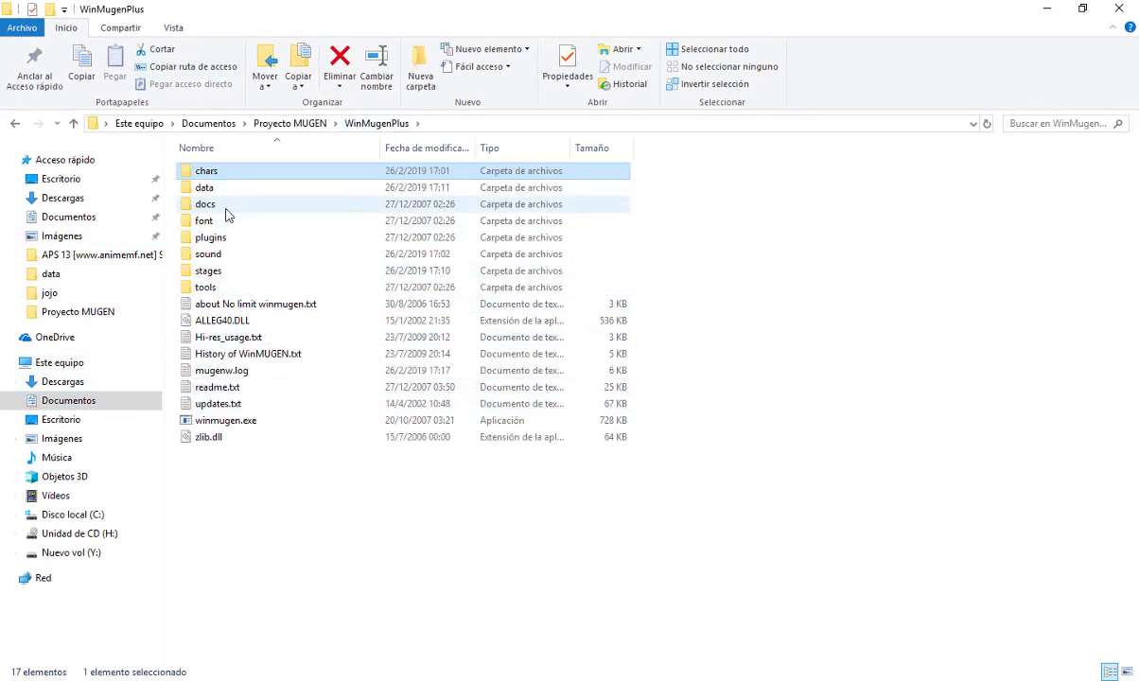
double_click(227, 420)
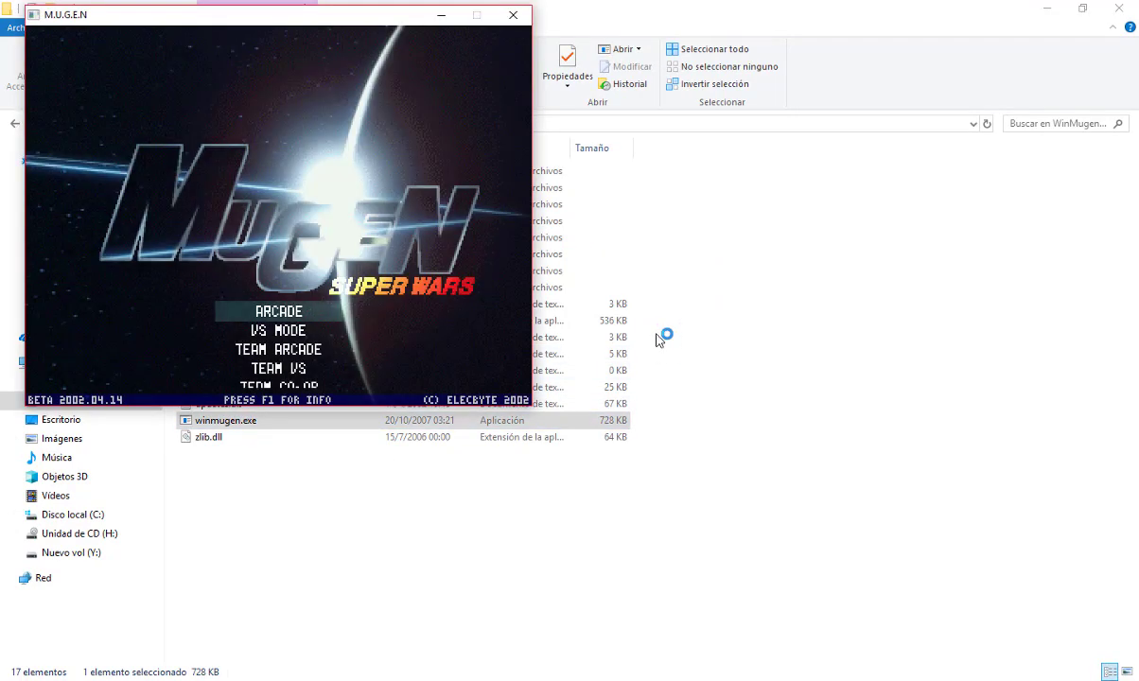
key(Return)
key(Return)
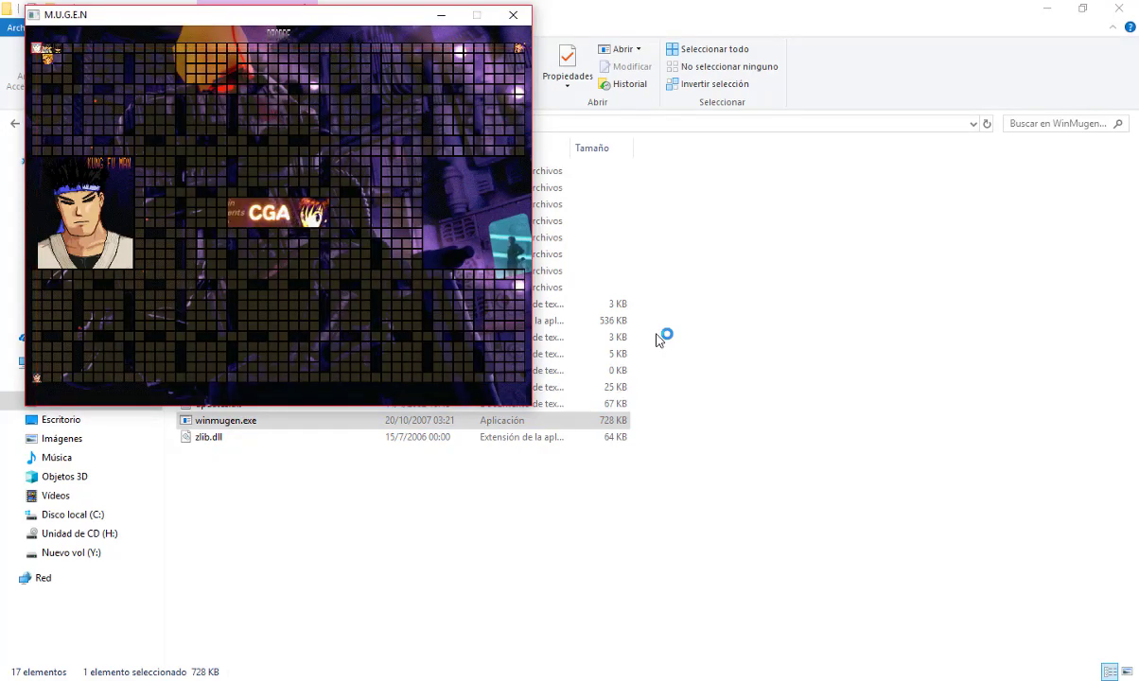
key(Return)
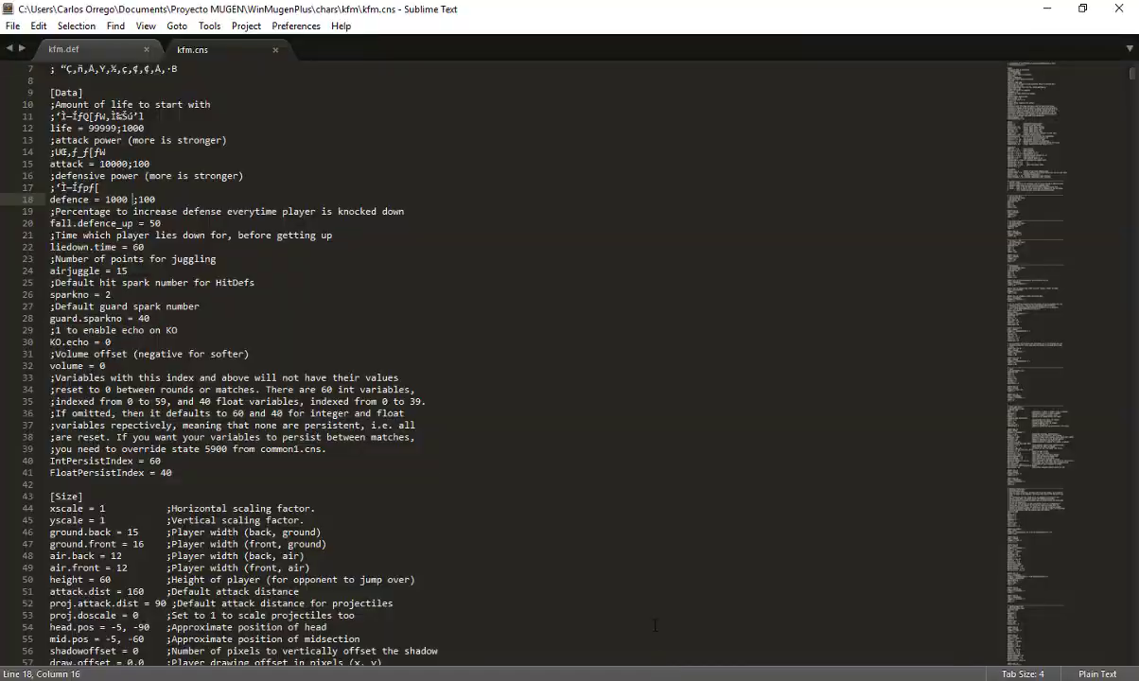
click(1079, 9)
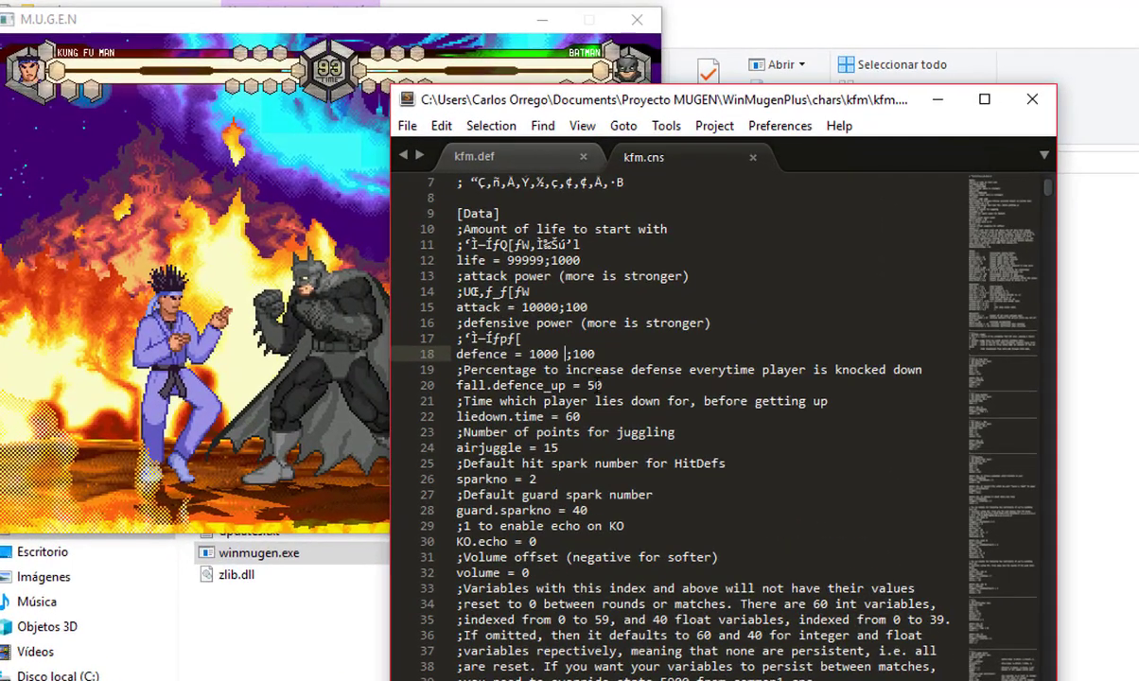
key(alt+Tab)
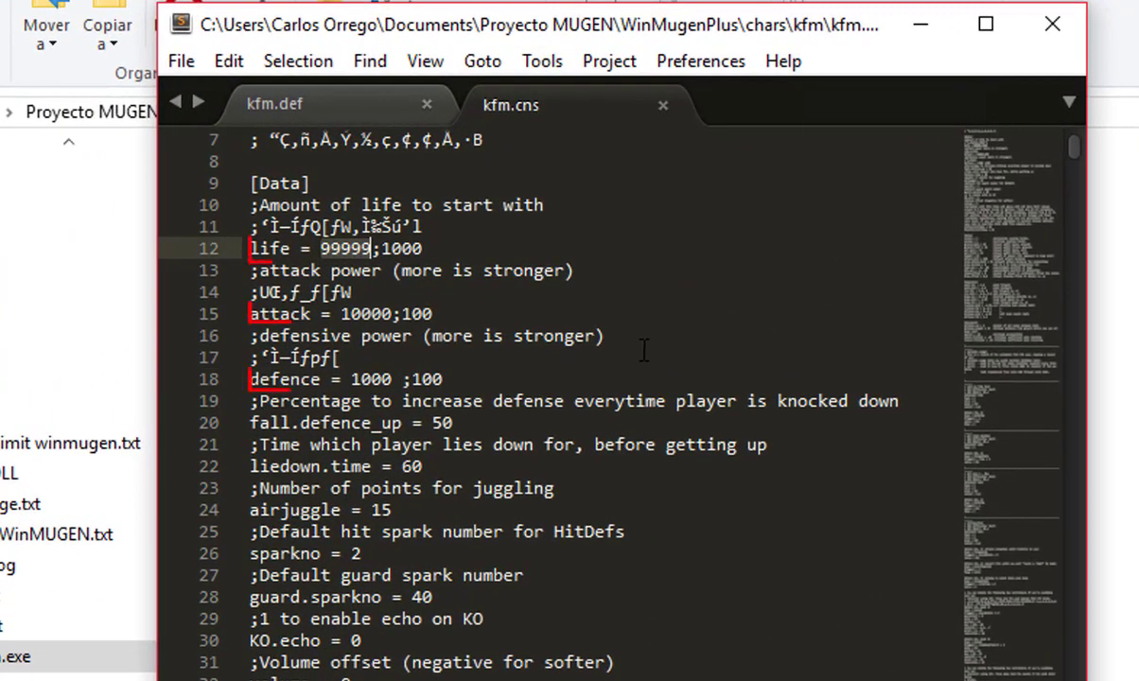
- Set both life and defence to 1 in the Data section of kfm.cns and save the file
text(1)
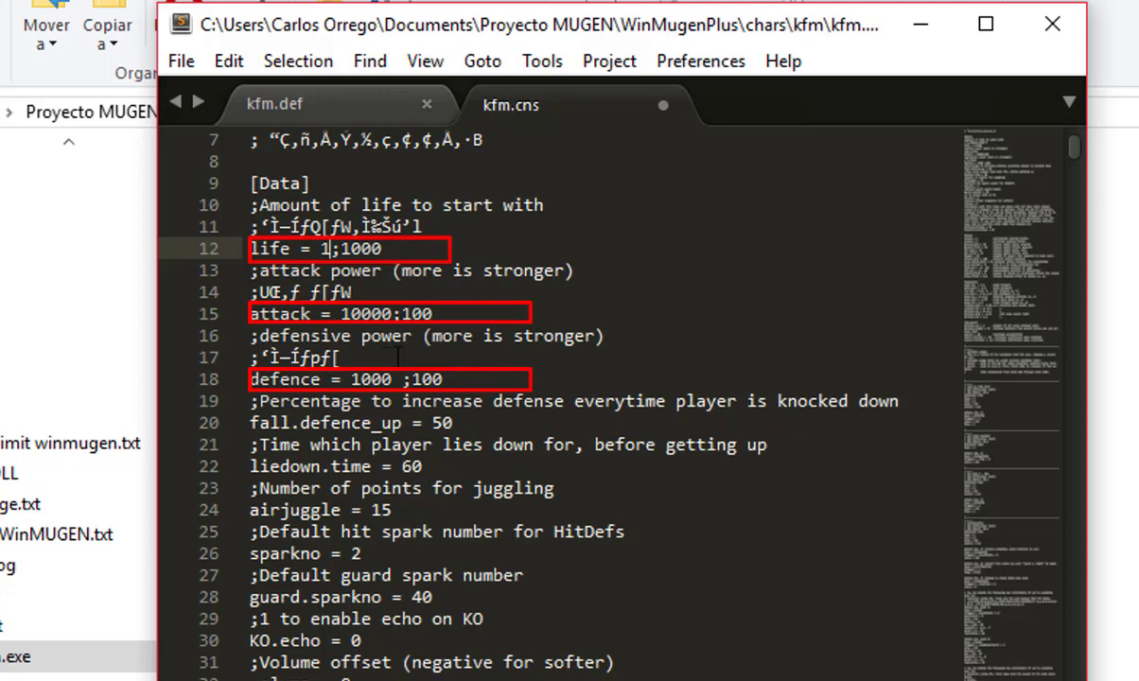
double_click(370, 380)
text(1)
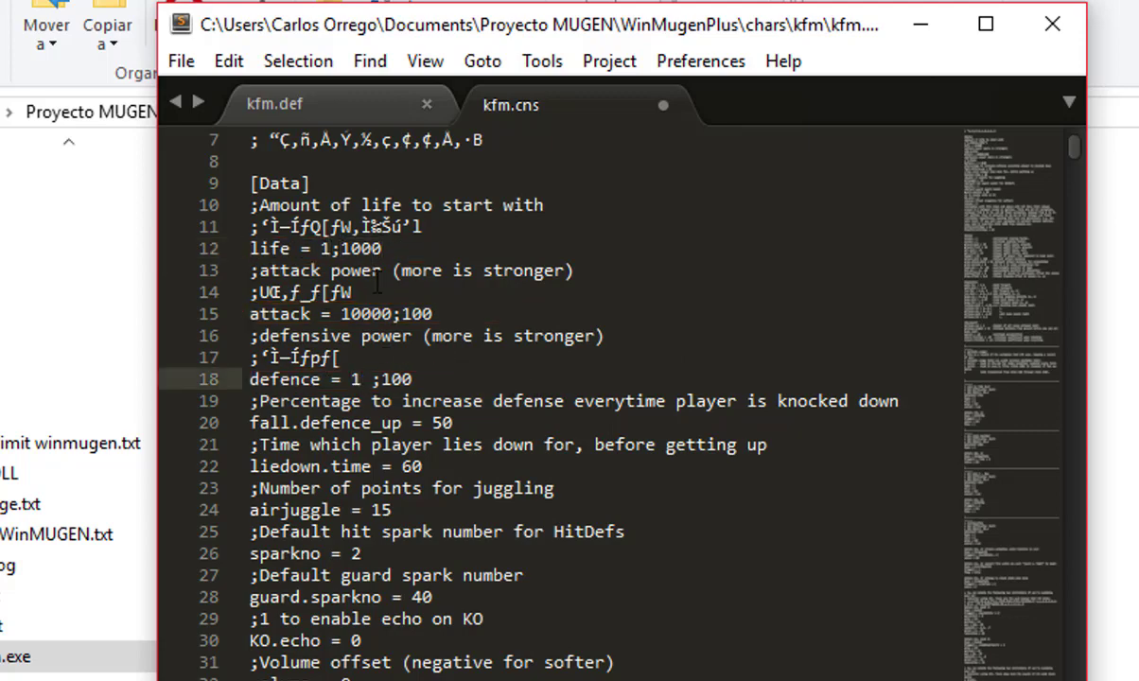
key(ctrl+s)
- Run winmugen.exe from the WinMugenPlus folder and test Kung Fu Man's attack in an Arcade match
click(12, 655)
key(Return)
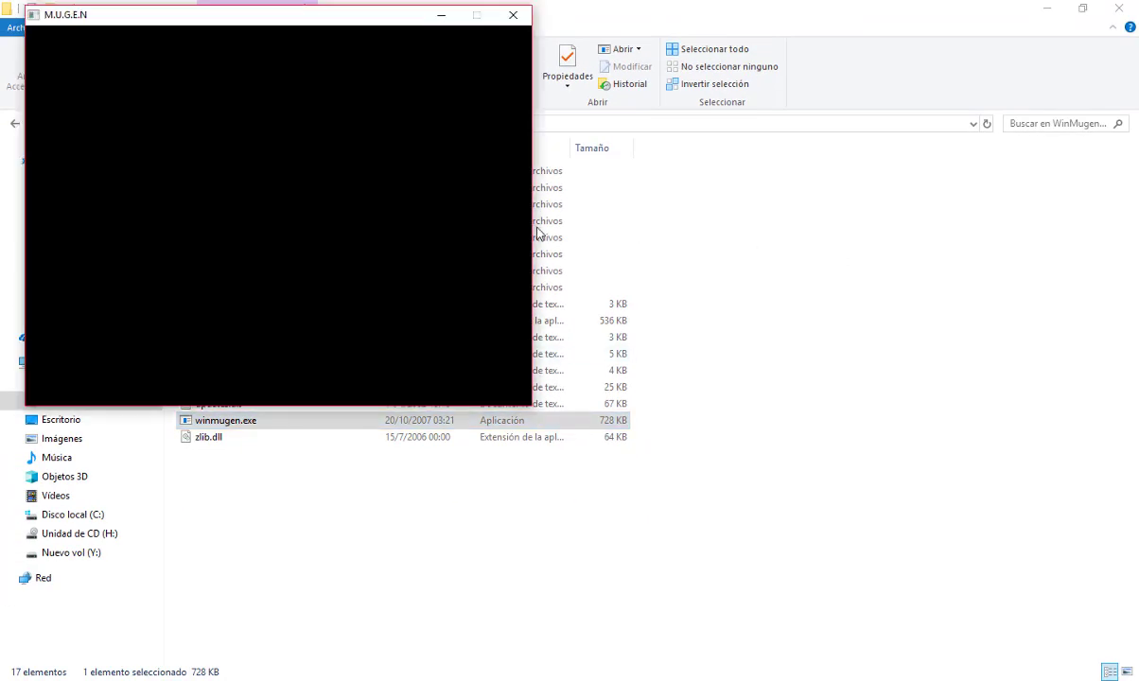
key(Return)
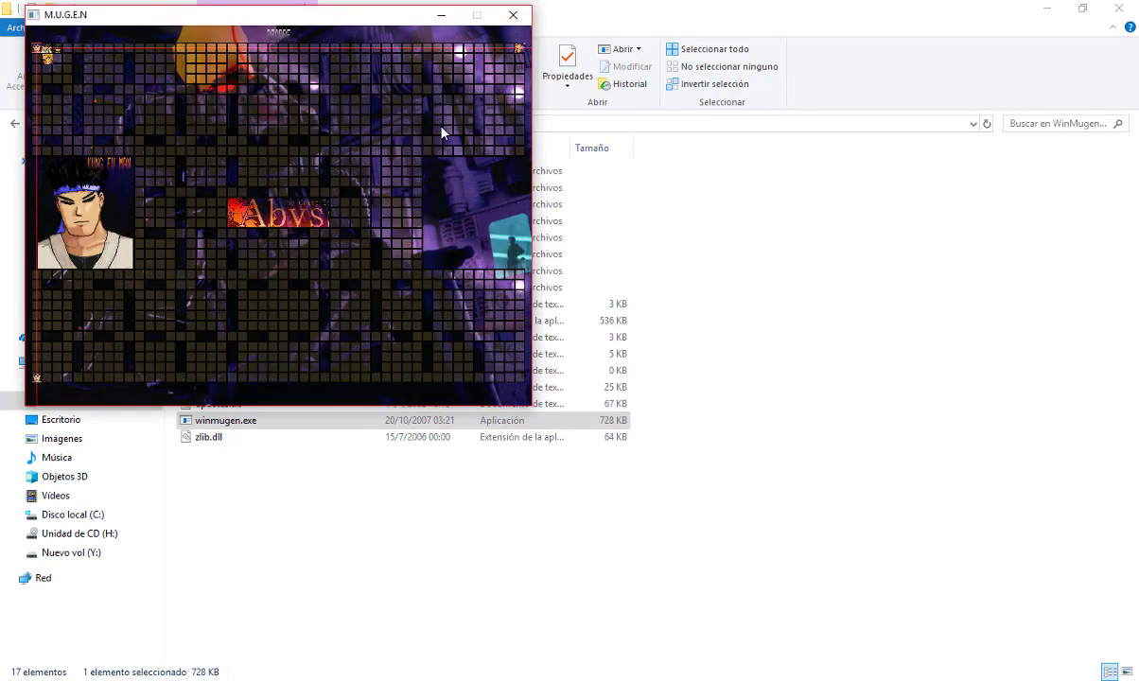
key(Return)
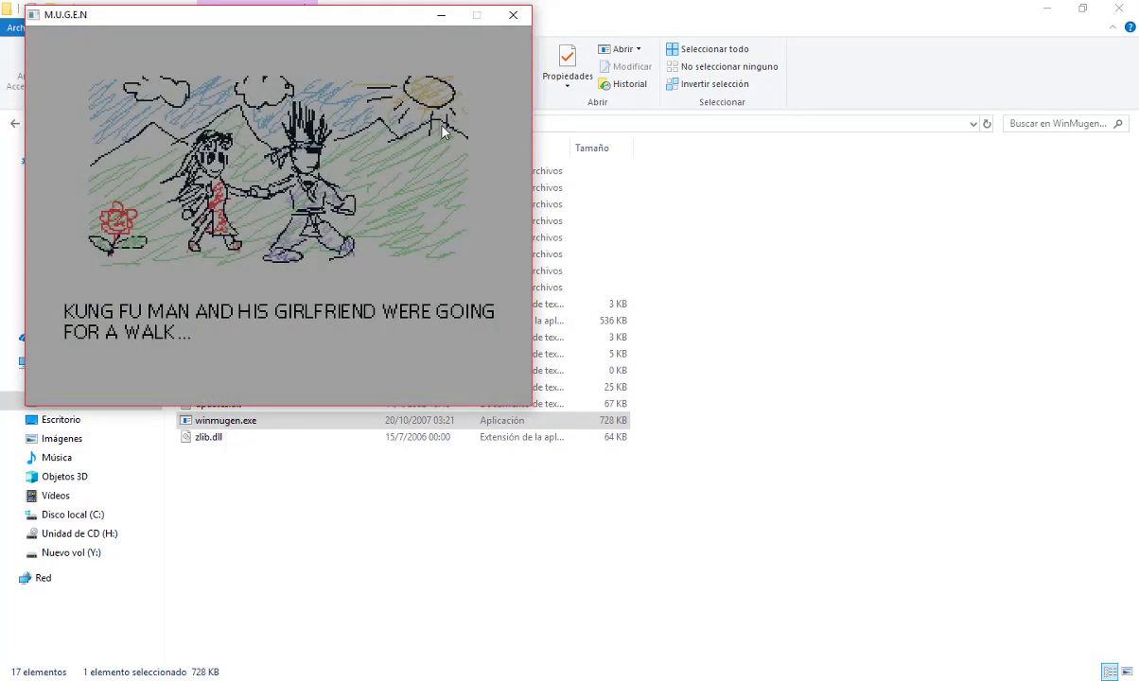
key(Return)
key(Return)
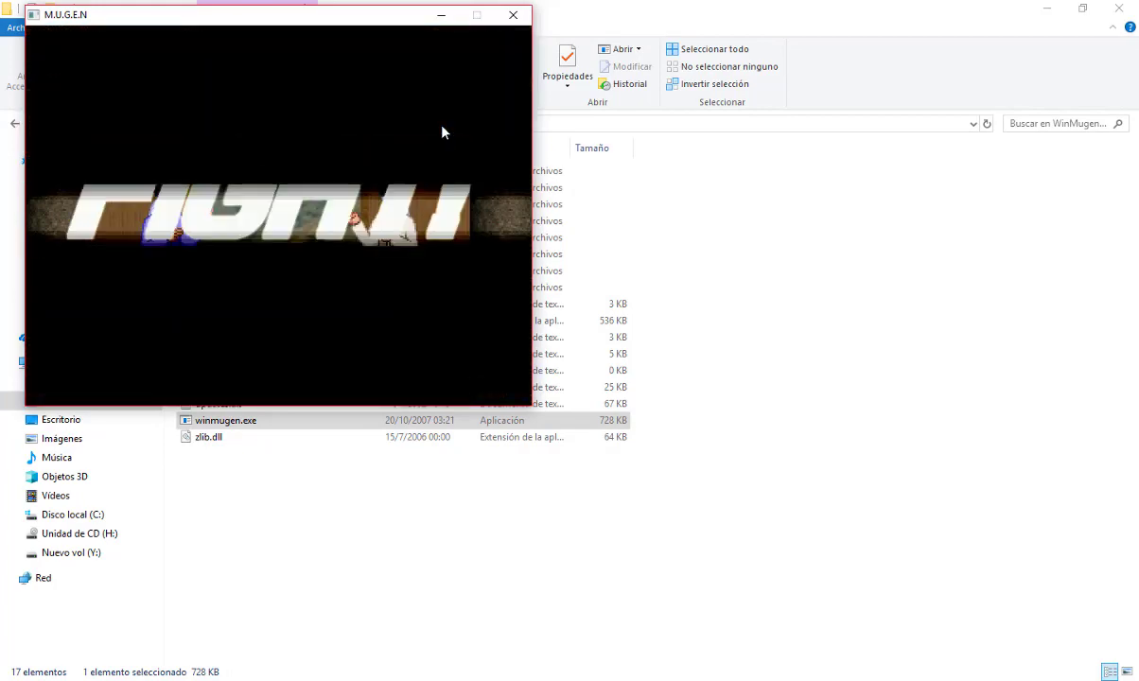
key(Up)
key(a)
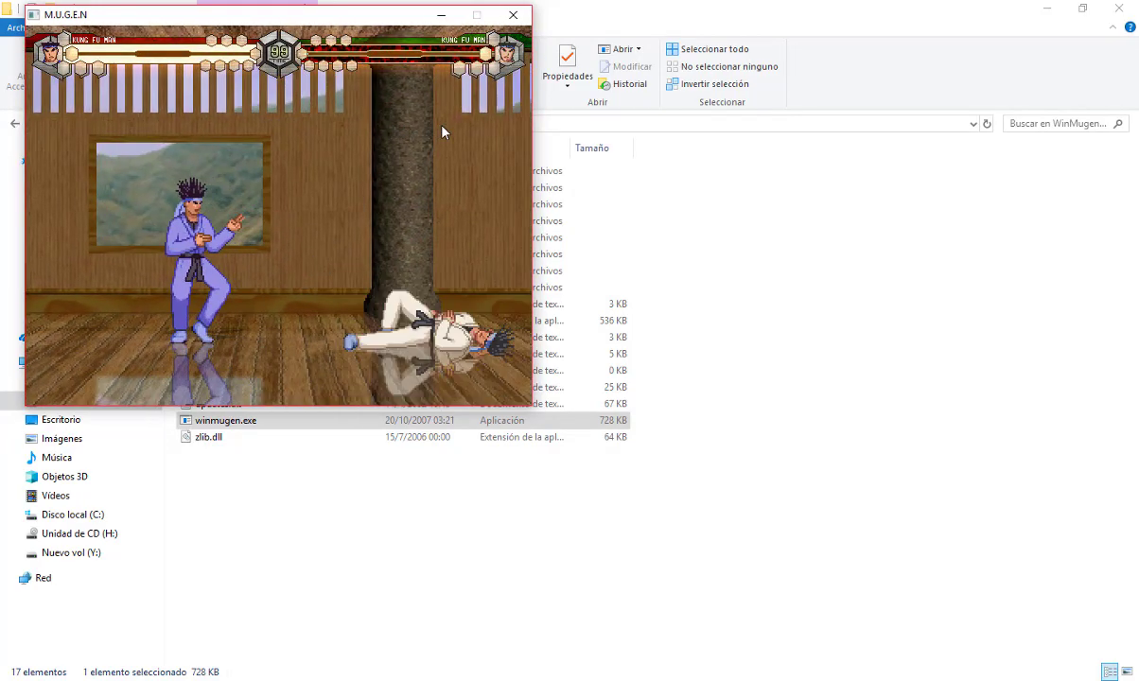
- Restart Arcade mode with Kung Fu Man to test his lowered life and defence against another opponent, and close the game
key(Escape)
key(Return)
key(Return)
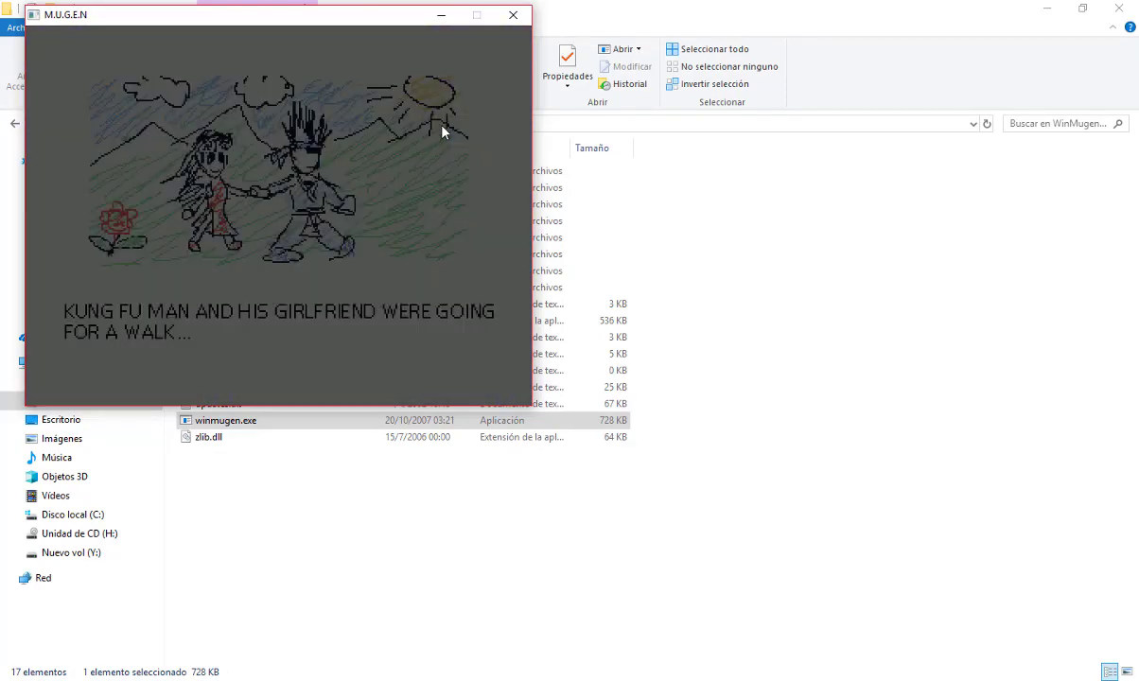
key(Return)
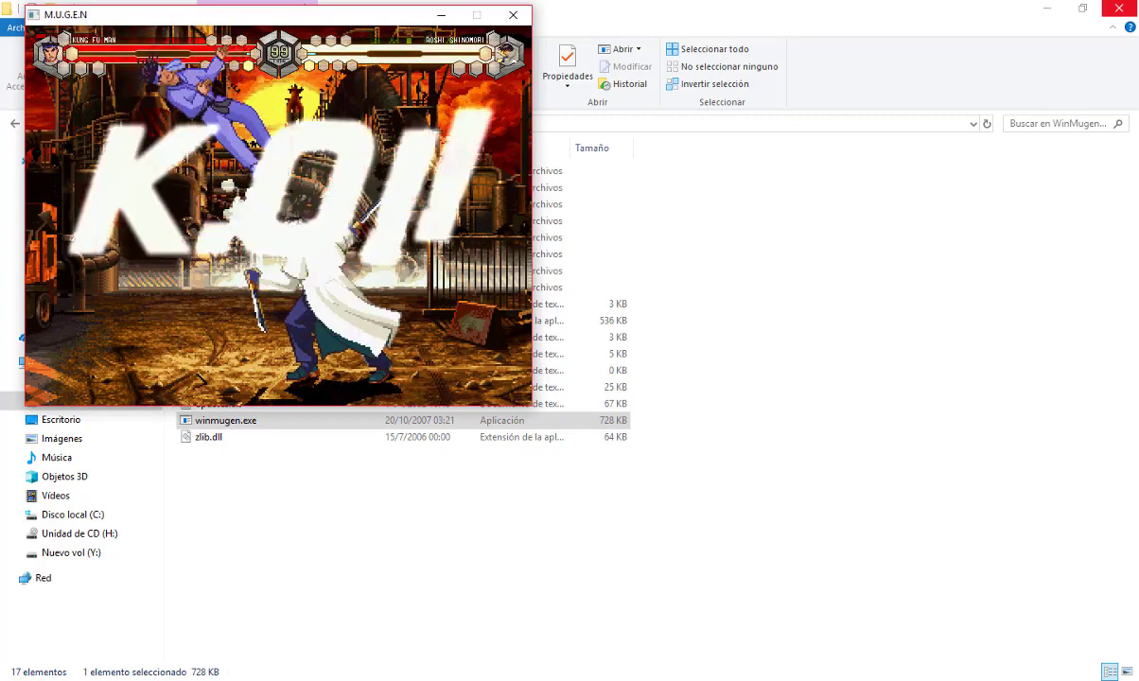
key(Escape)
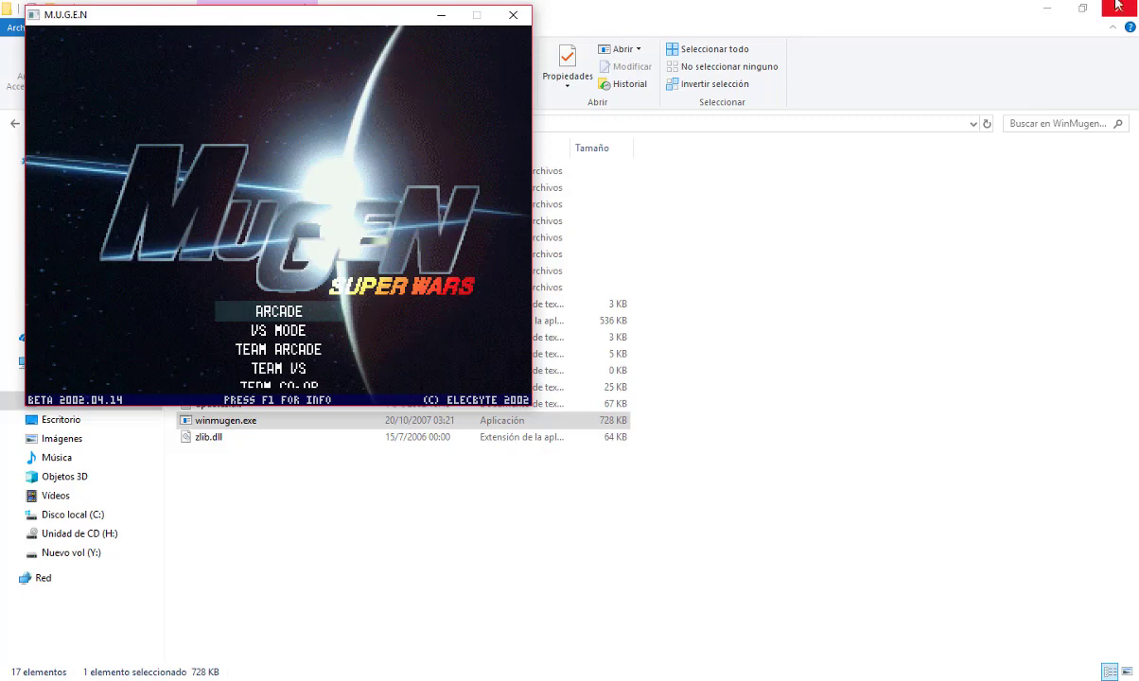
click(1047, 35)
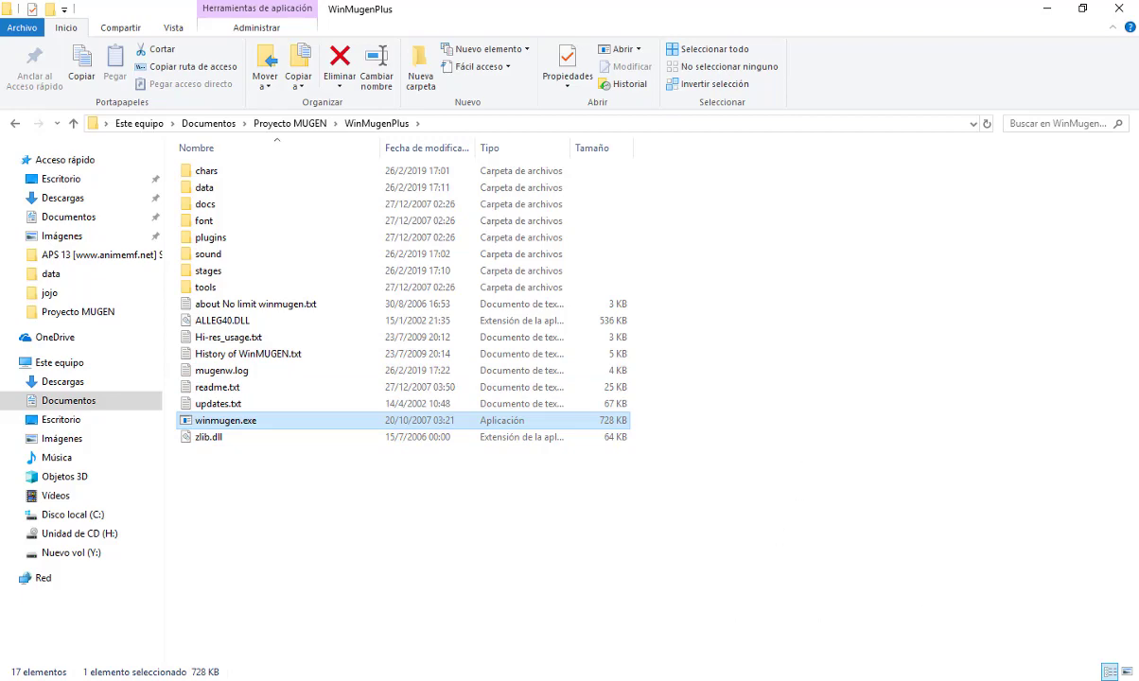
- Restore life to 1000 in the Data section of kfm.cns by removing the added value and semicolon, and select the modified attack value
key(alt+Tab)
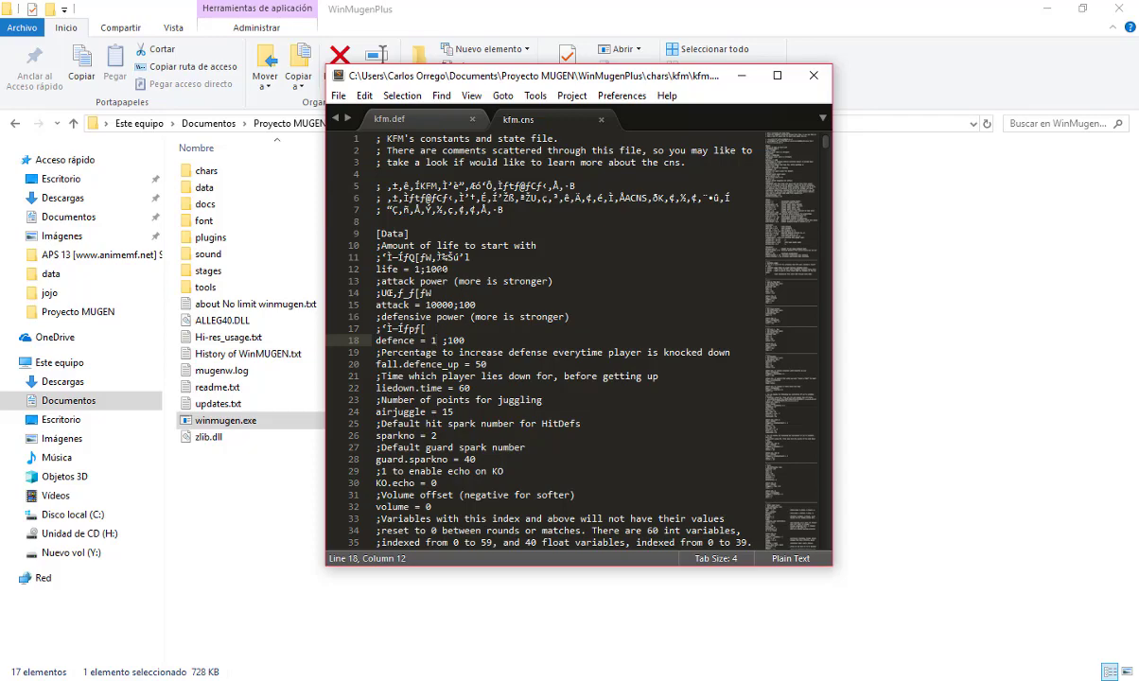
click(424, 269)
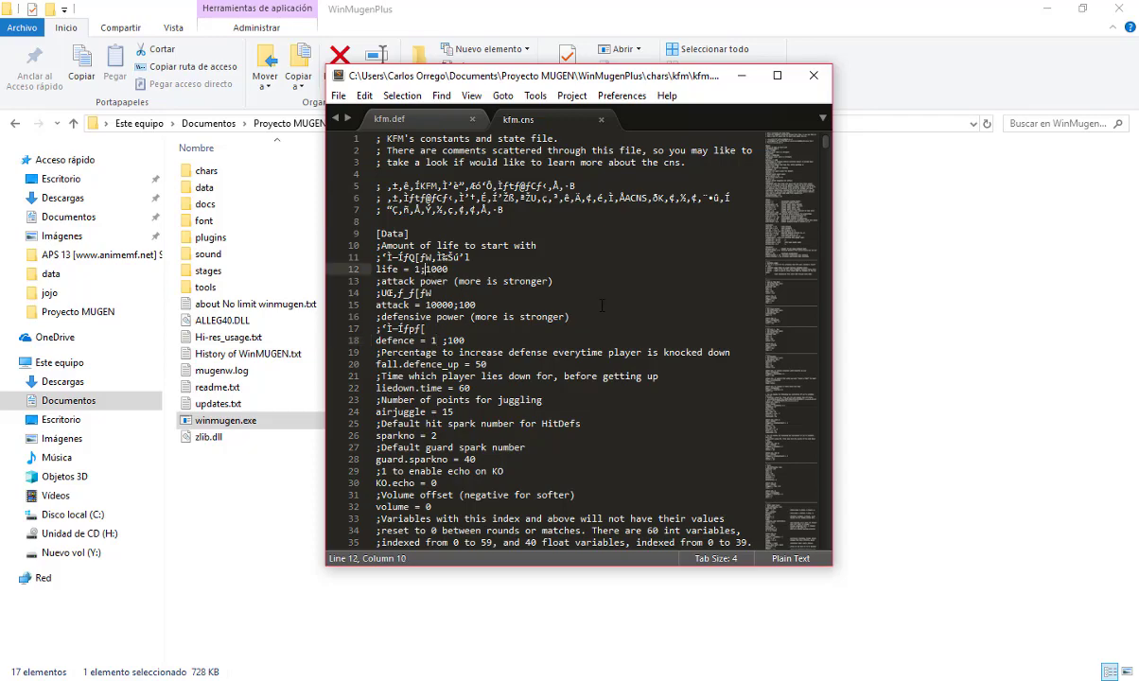
key(BackSpace)
key(BackSpace)
double_click(439, 304)
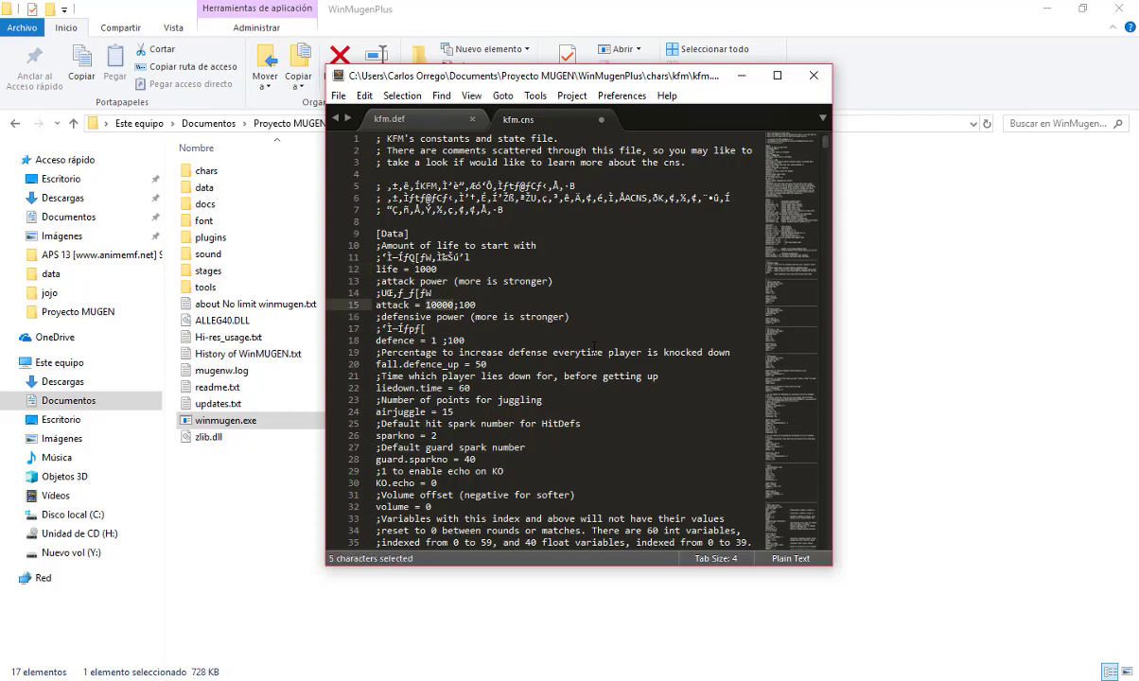